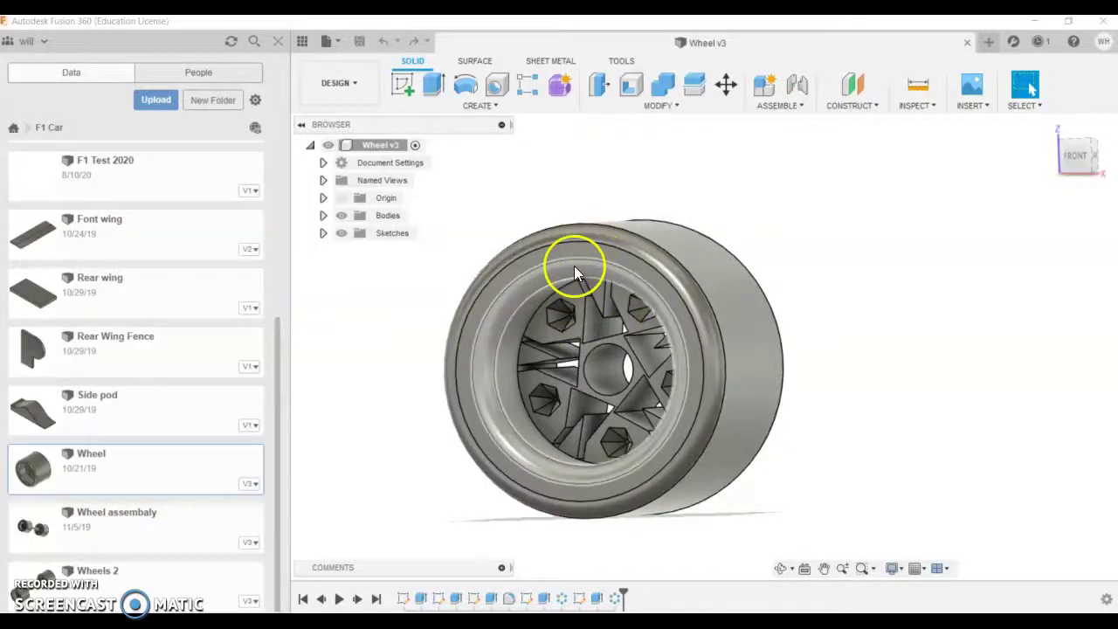
# - Examine the finished wheel model from another angle and close its document
pyautogui.moveTo(564, 225)
pyautogui.keyDown('shift'); pyautogui.mouseDown(button='middle')
pyautogui.moveTo(644, 345)
pyautogui.moveTo(604, 300)
pyautogui.moveTo(812, 393)
pyautogui.mouseUp(button='middle'); pyautogui.keyUp('shift')
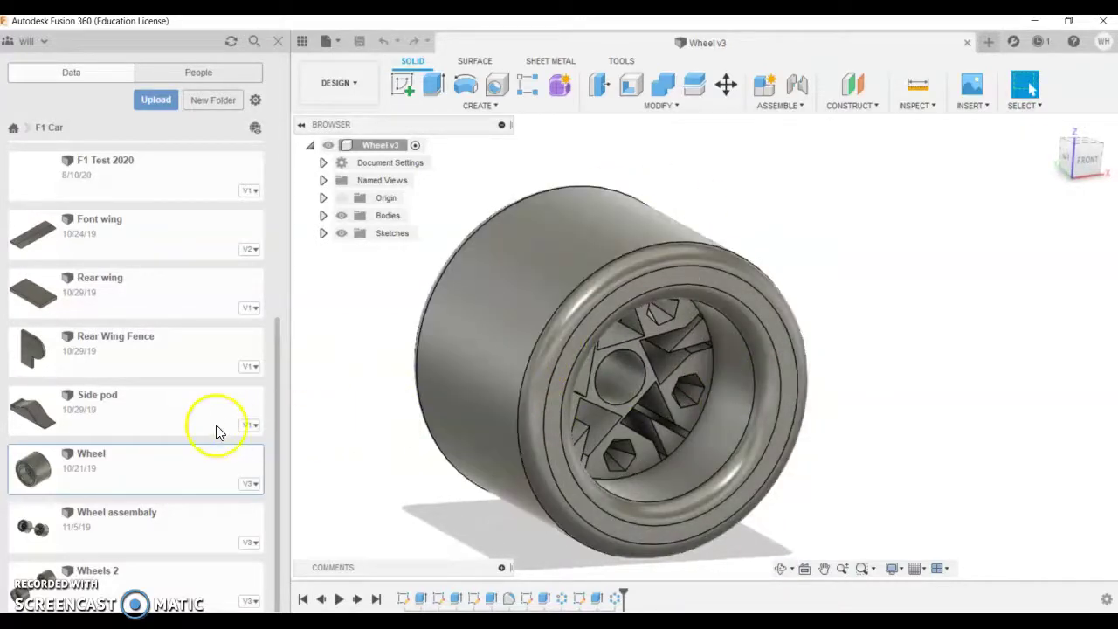
pyautogui.scroll(5, 218, 429)
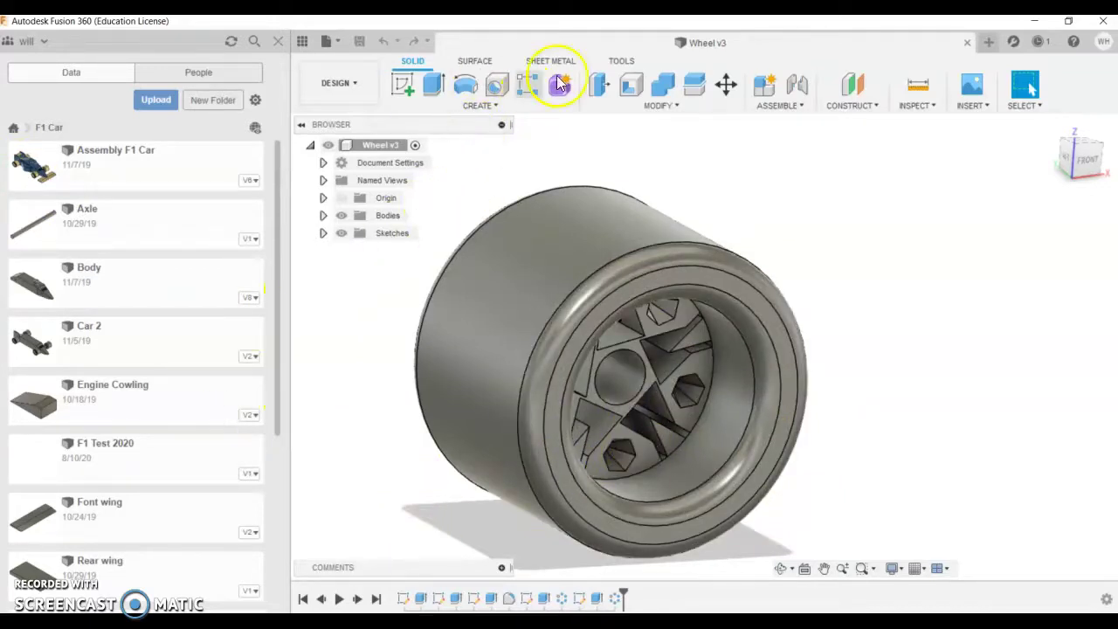
pyautogui.click(967, 42)
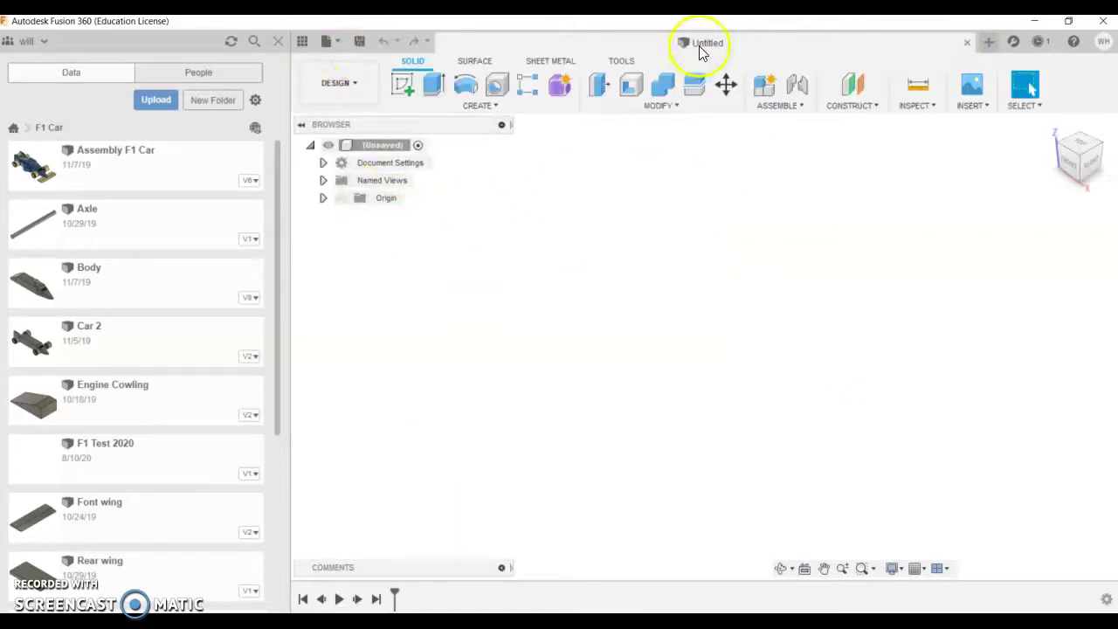
# - Save the empty untitled design as "Wheel" in the Year 8 2020 project
pyautogui.click(360, 41)
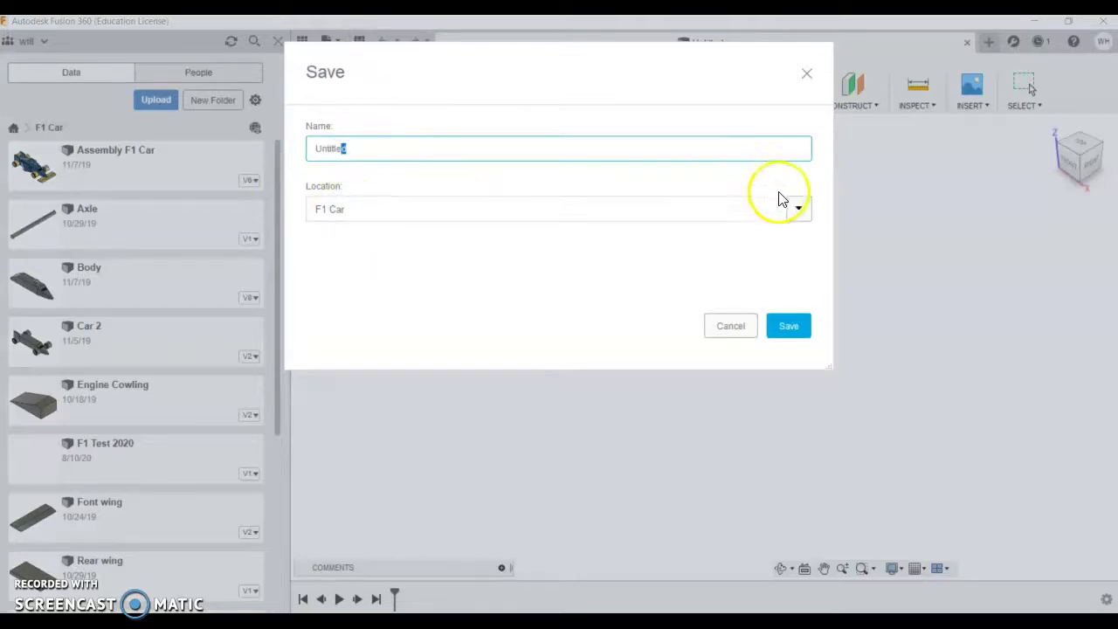
pyautogui.click(799, 210)
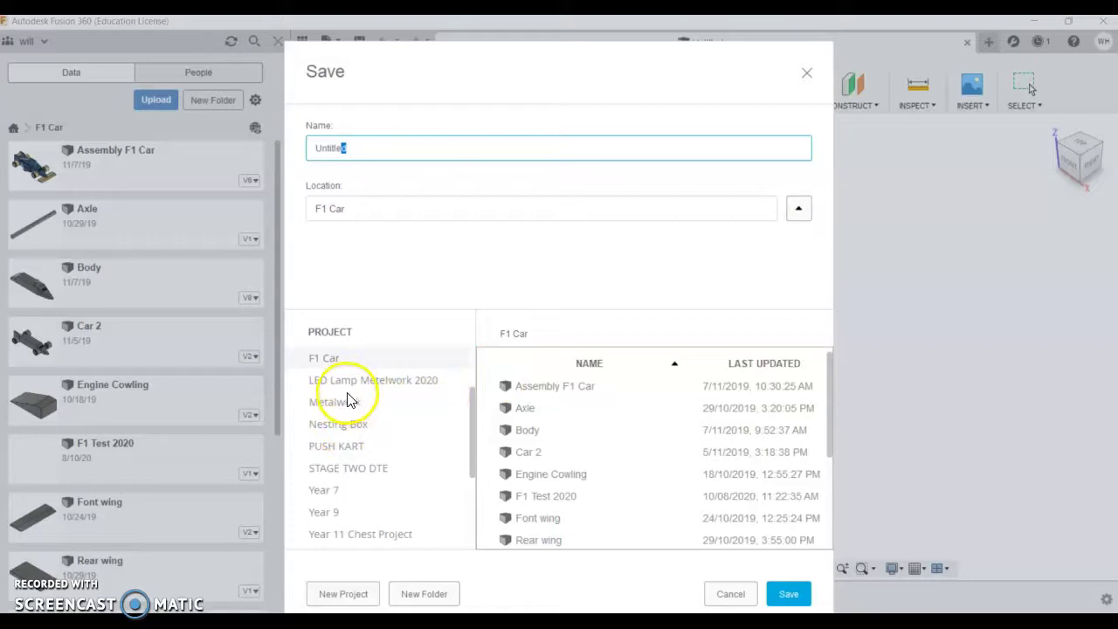
pyautogui.scroll(2, 356, 421)
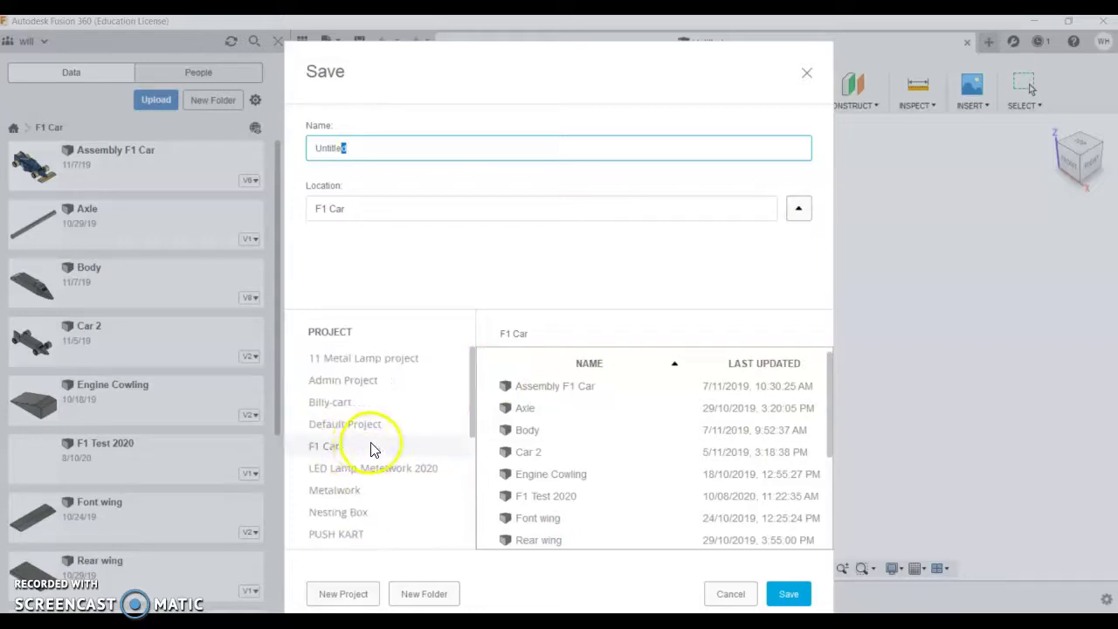
pyautogui.scroll(-3, 356, 472)
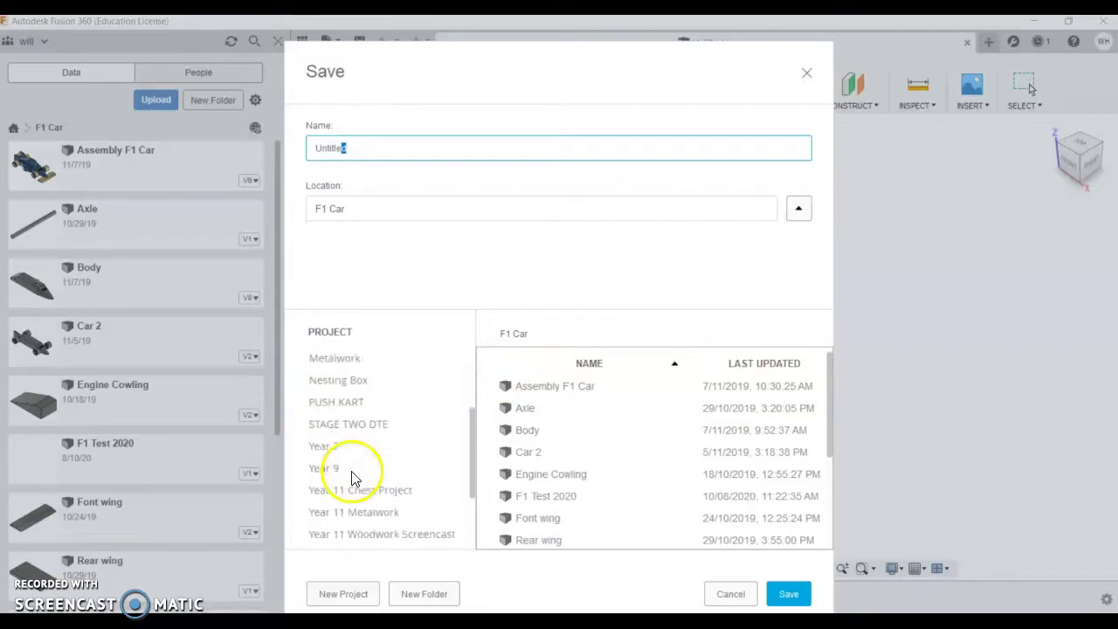
pyautogui.scroll(-3, 336, 485)
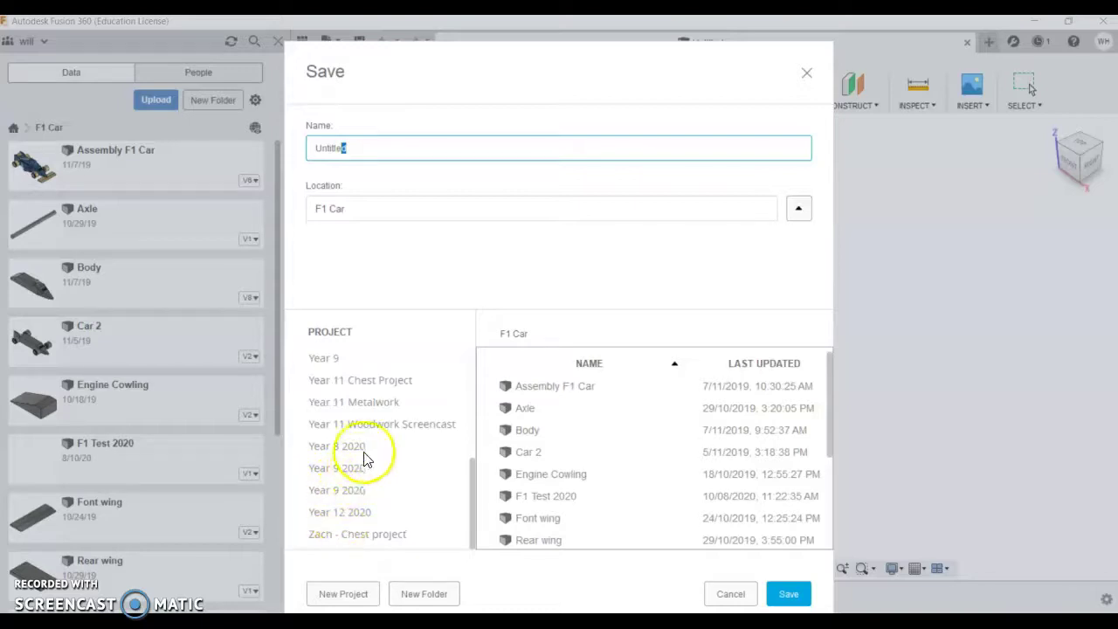
pyautogui.click(358, 449)
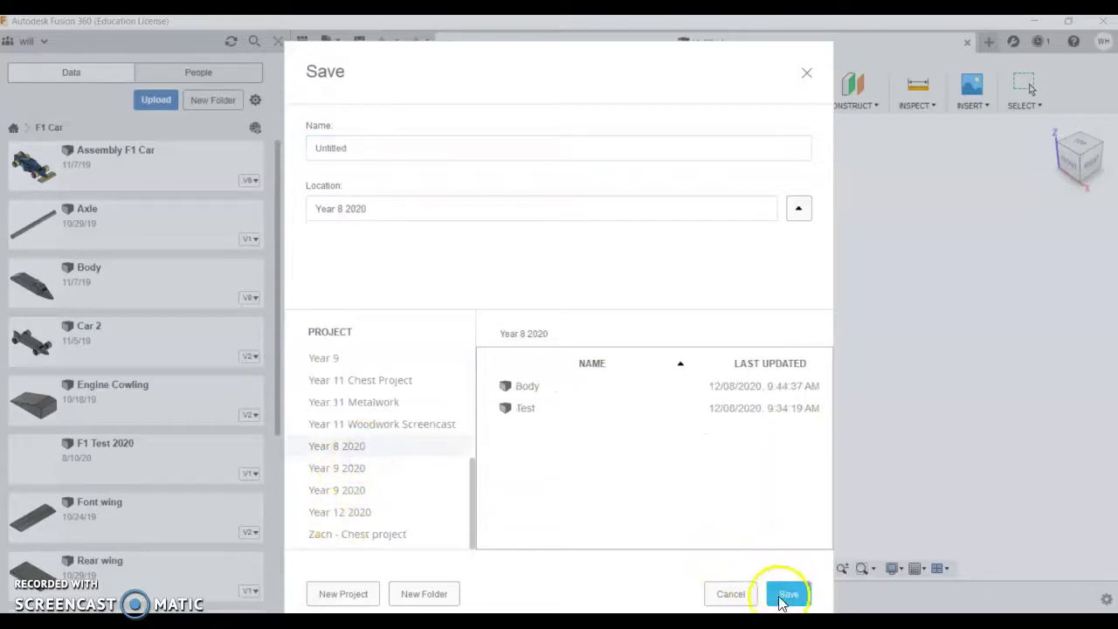
pyautogui.click(335, 149)
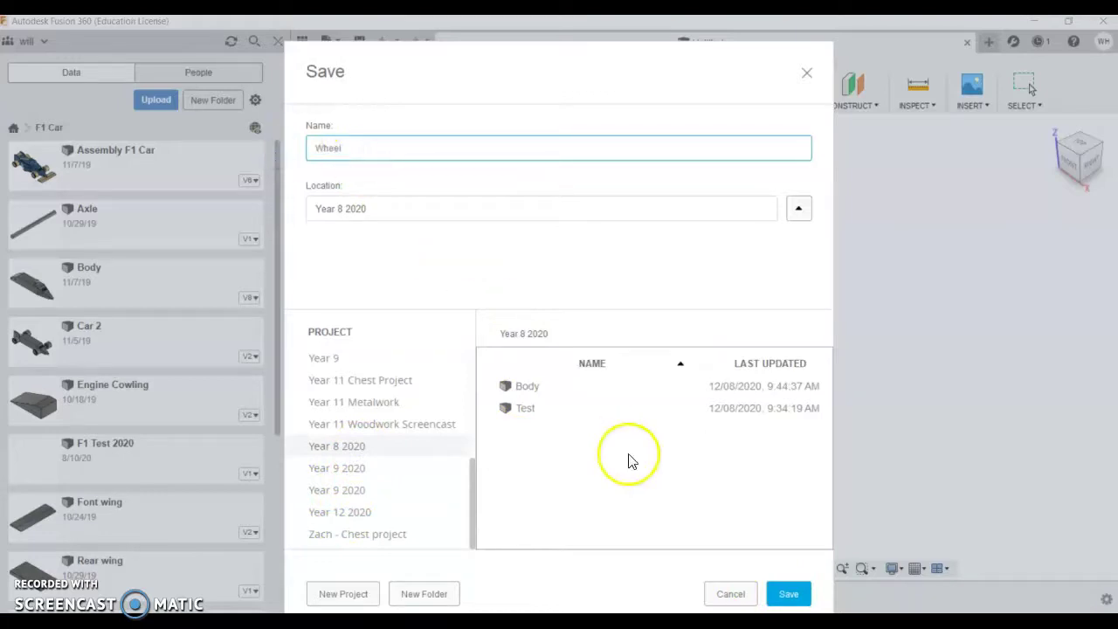
pyautogui.click(788, 594)
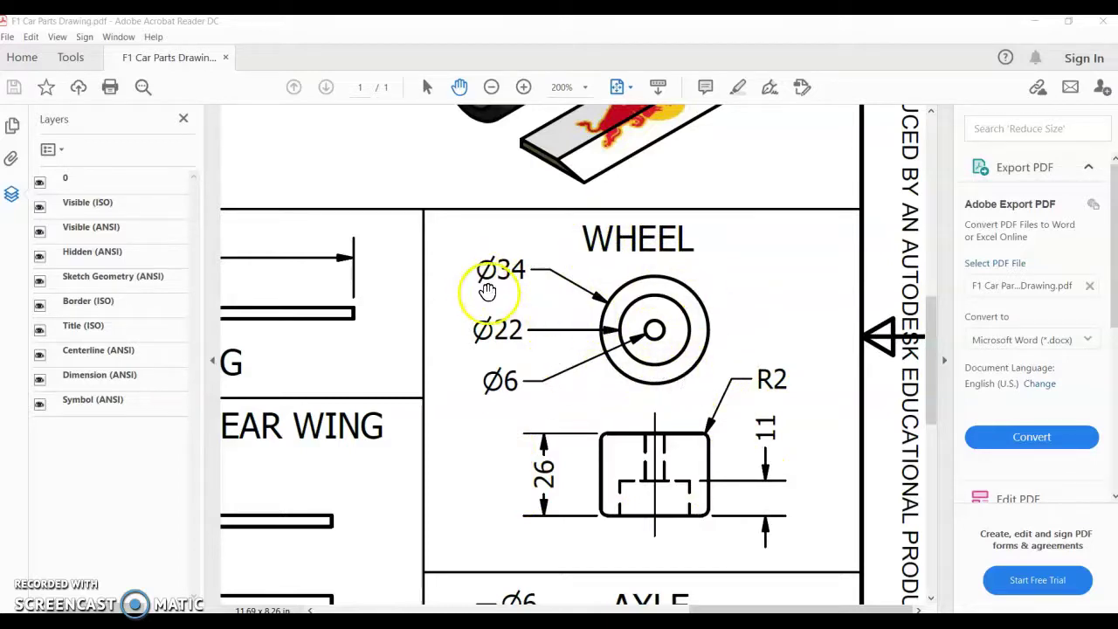
# - Highlight the wheel's Ø34 in the PDF drawing, and in Fusion 360 sketch a circle about 122 mm across, centred on the origin of the front plane
pyautogui.moveTo(501, 269); pyautogui.dragTo(528, 269)
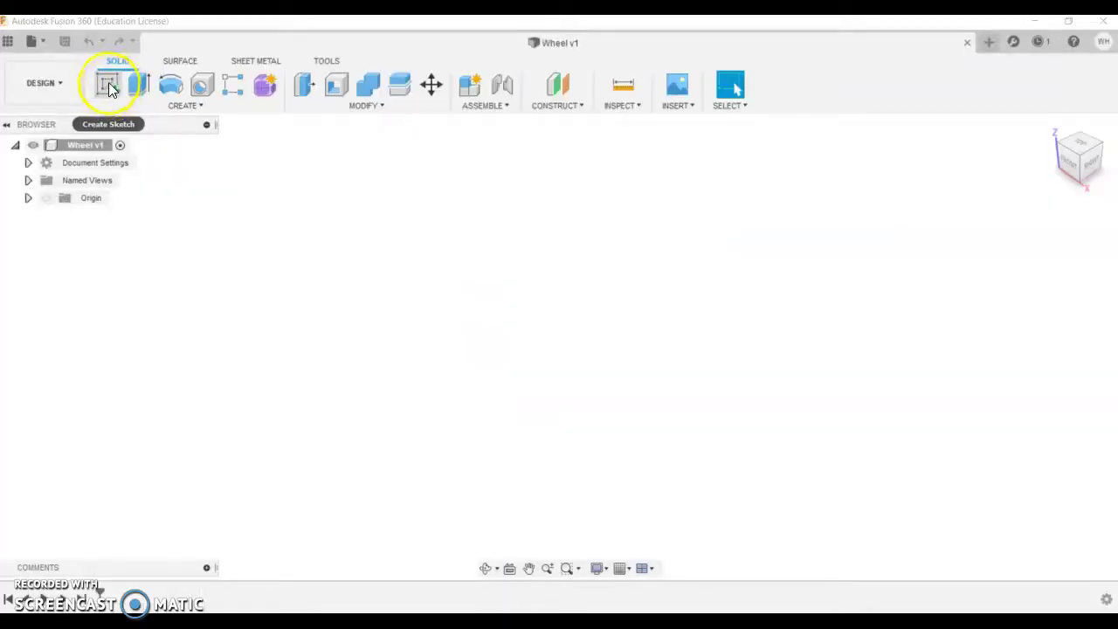
pyautogui.click(109, 90)
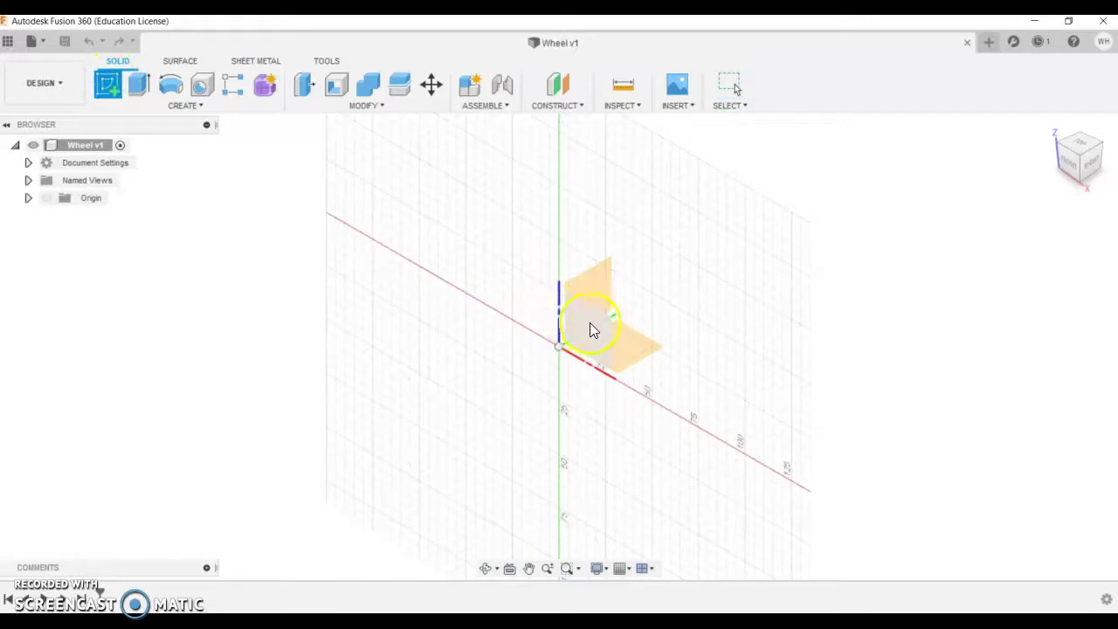
pyautogui.click(590, 330)
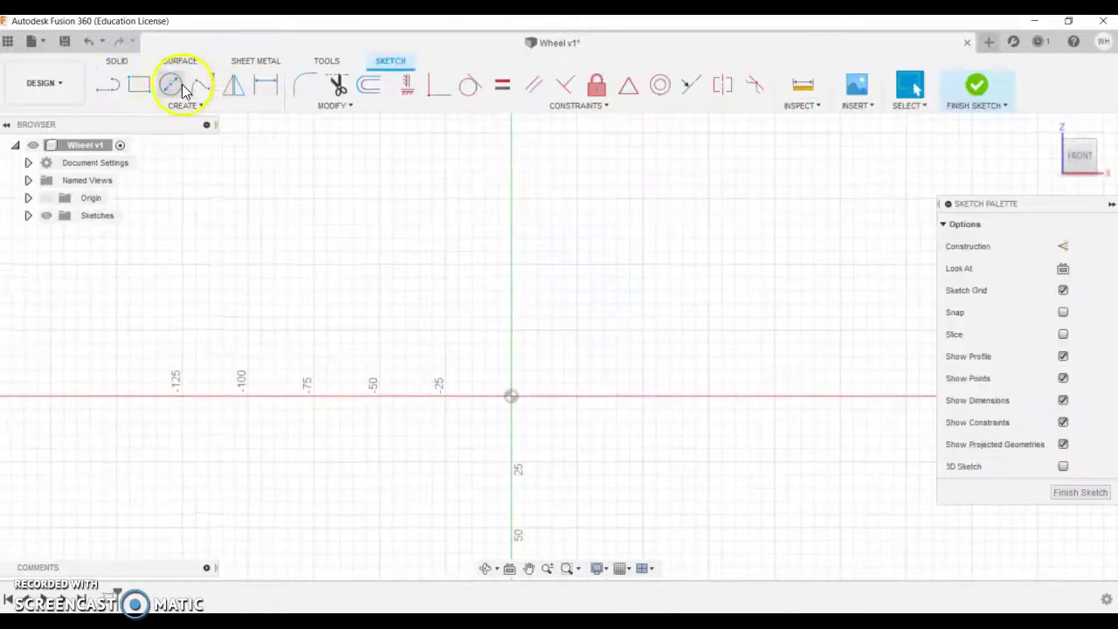
pyautogui.click(182, 88)
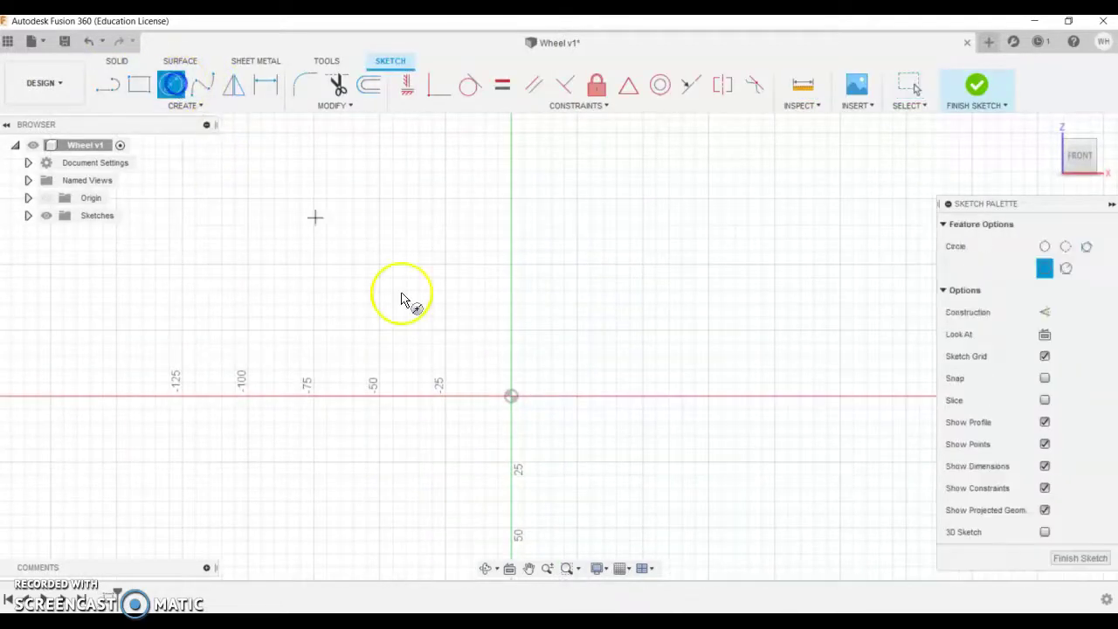
pyautogui.click(512, 397)
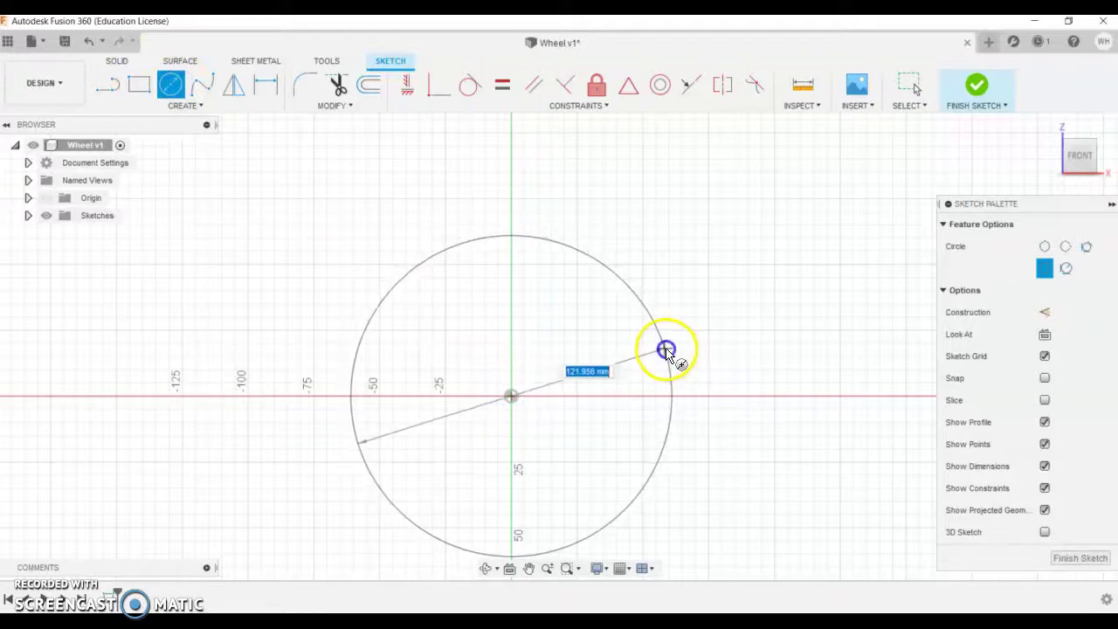
pyautogui.click(666, 350)
# - Dimension the circle's diameter to 34 mm and finish the sketch
pyautogui.click(265, 84)
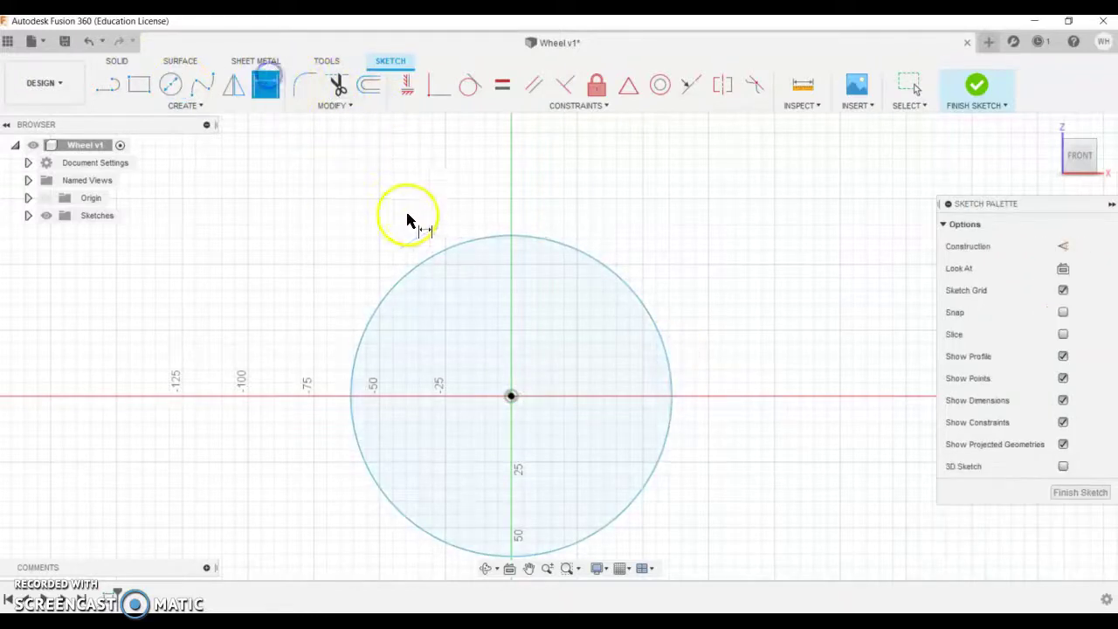
pyautogui.click(431, 258)
pyautogui.click(408, 188)
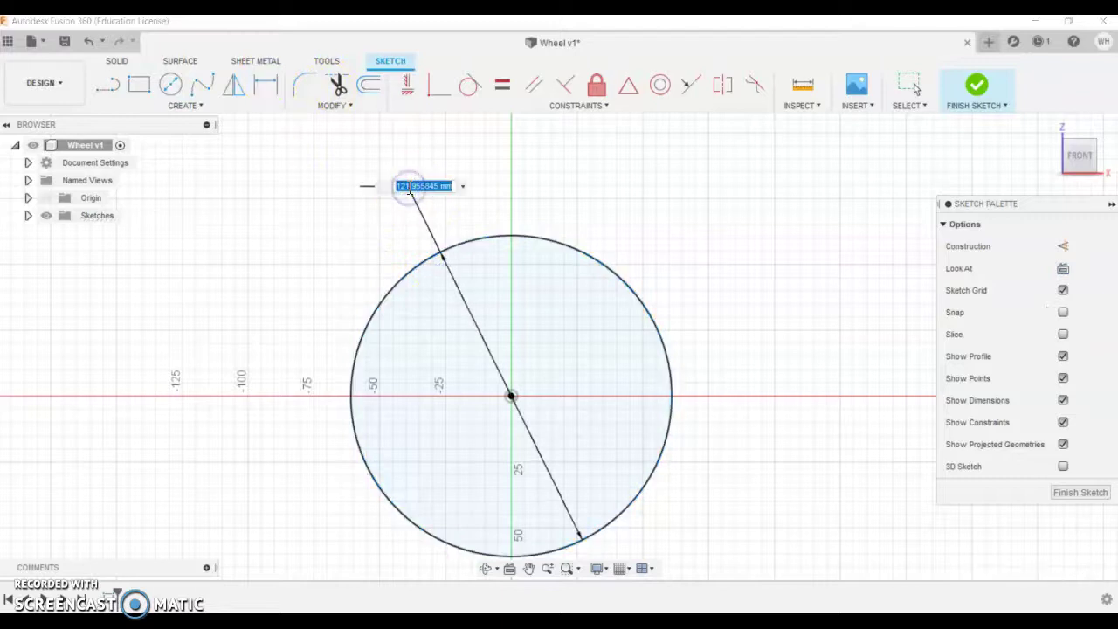
pyautogui.press('Return')
pyautogui.scroll(4, 523, 413)
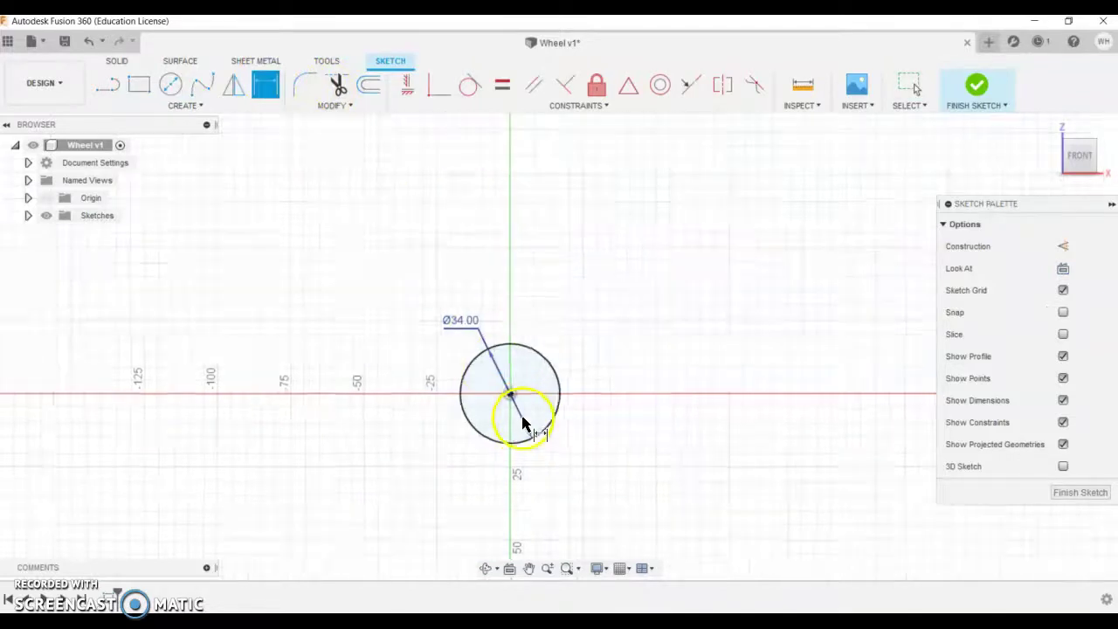
pyautogui.click(977, 85)
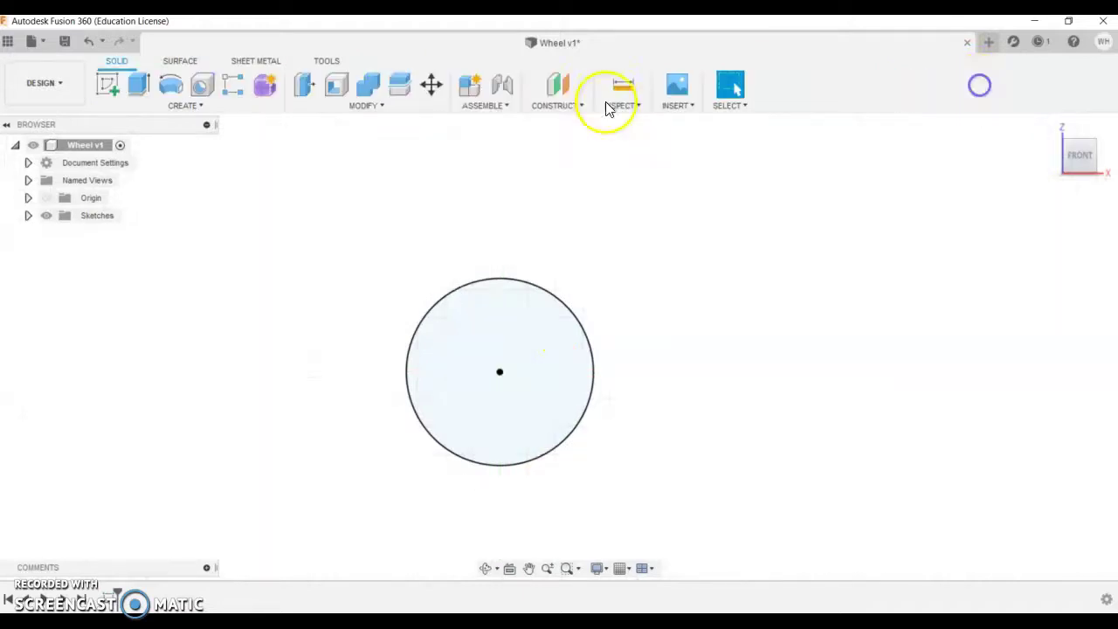
# - Extrude the circular profile 26 mm as a new body to form the wheel blank
pyautogui.click(138, 87)
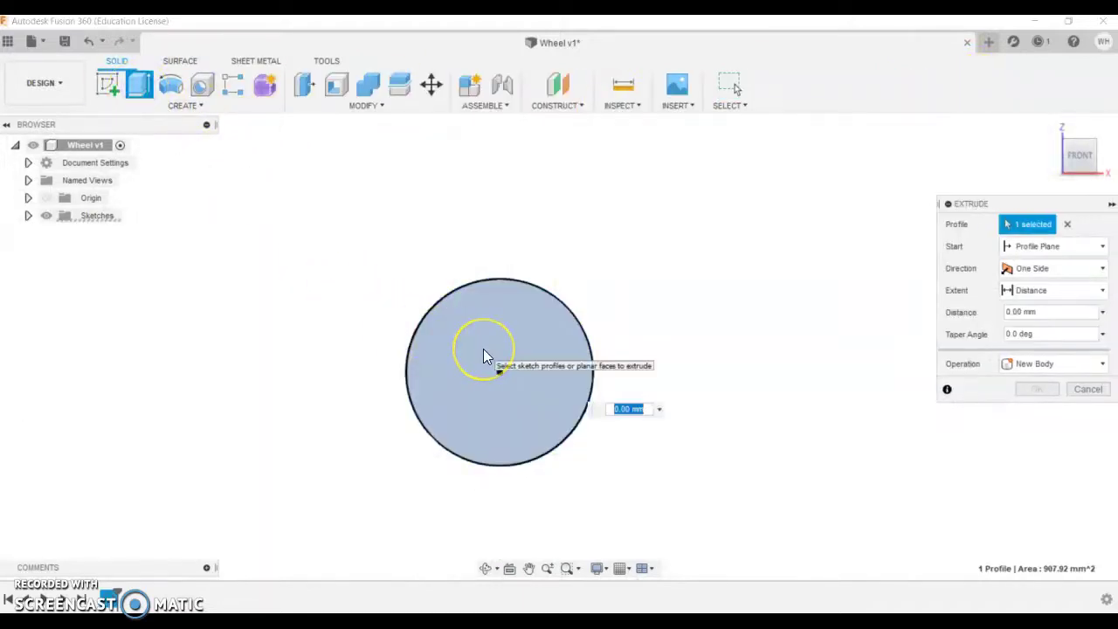
pyautogui.write('20')
pyautogui.press('Return')
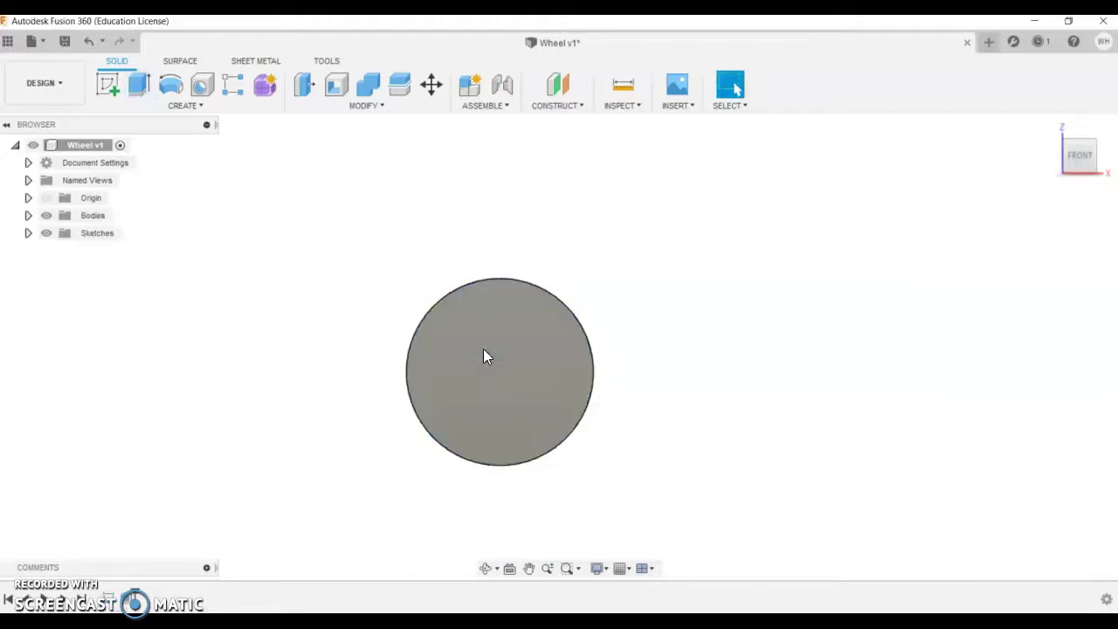
pyautogui.keyDown('shift'); pyautogui.moveTo(531, 369); pyautogui.dragTo(626, 418, button='middle'); pyautogui.keyUp('shift')
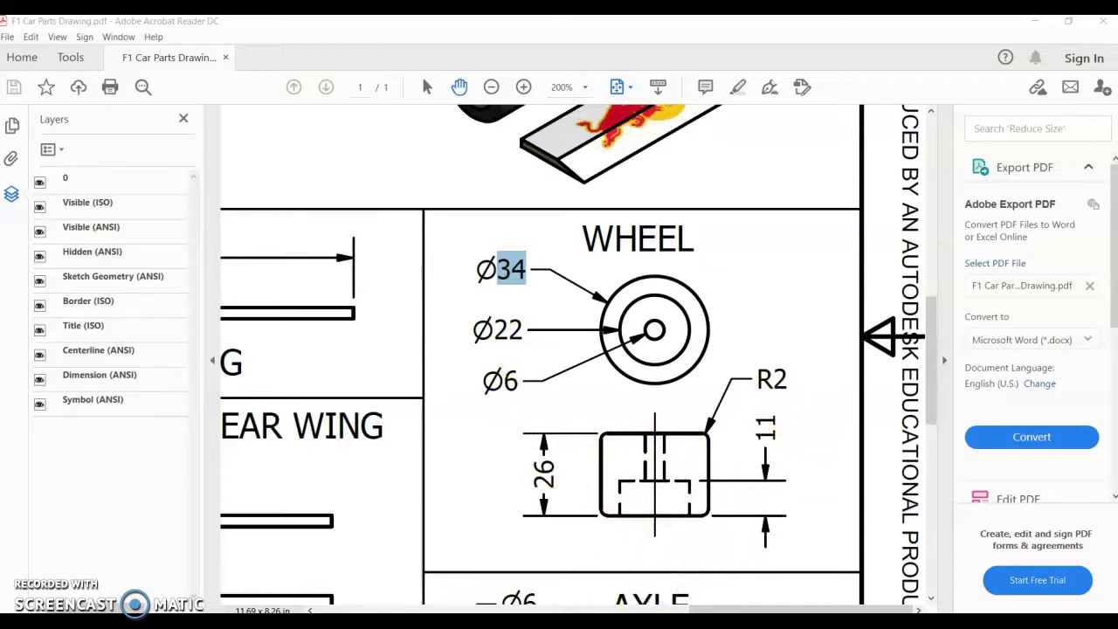
# - Return from the PDF drawing to Fusion 360 and sketch a 22 mm diameter circle centred on the wheel's front face
pyautogui.hotkey('alt', 'Tab')
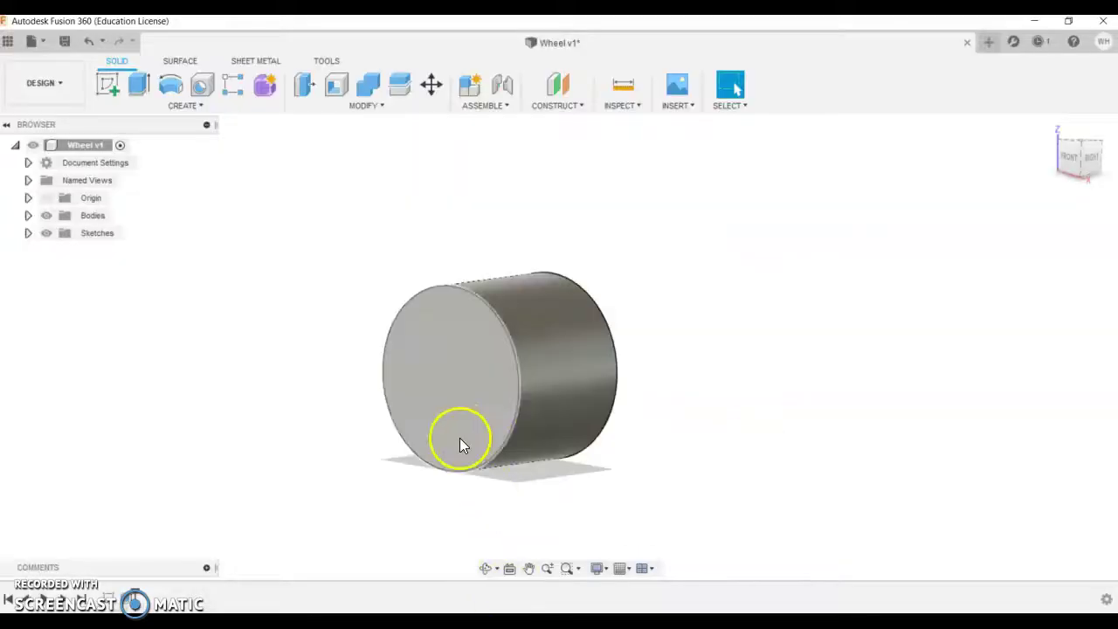
pyautogui.click(119, 80)
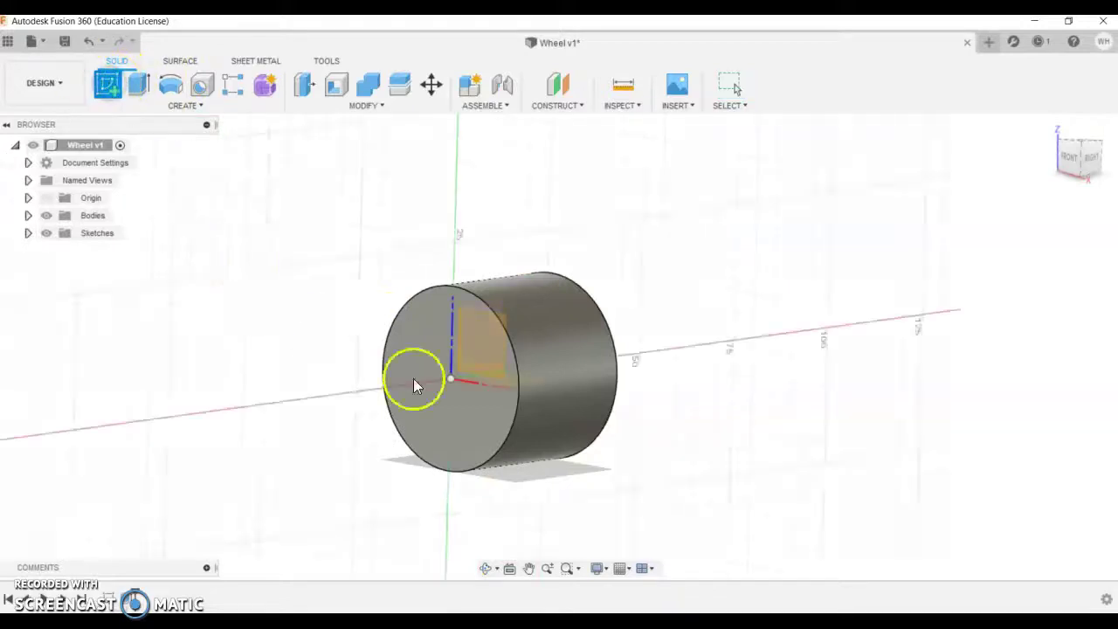
pyautogui.click(451, 418)
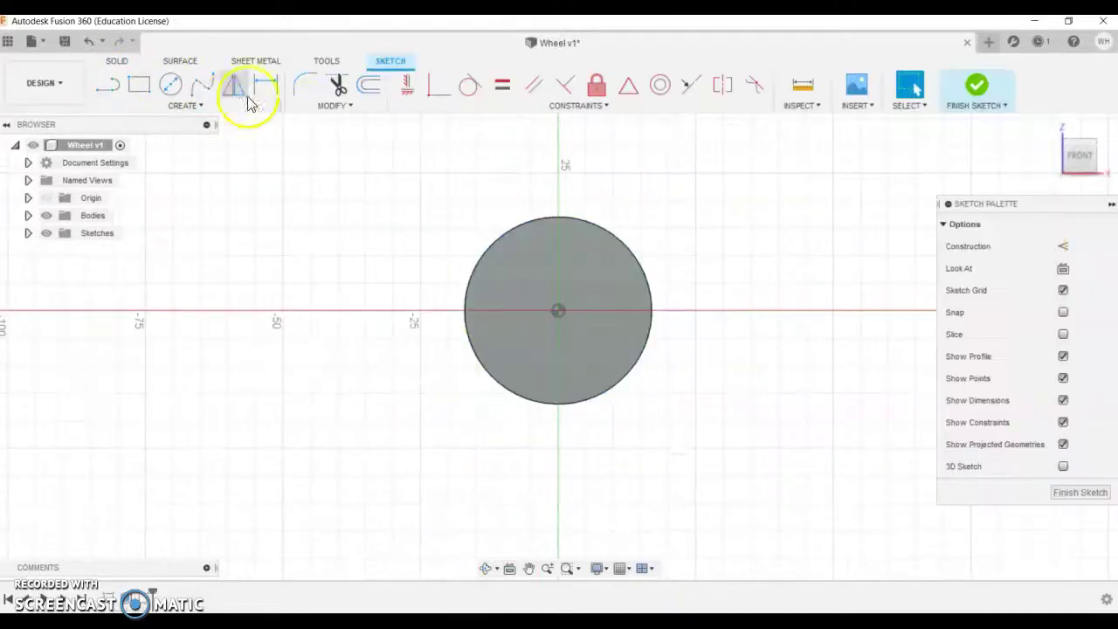
pyautogui.click(171, 88)
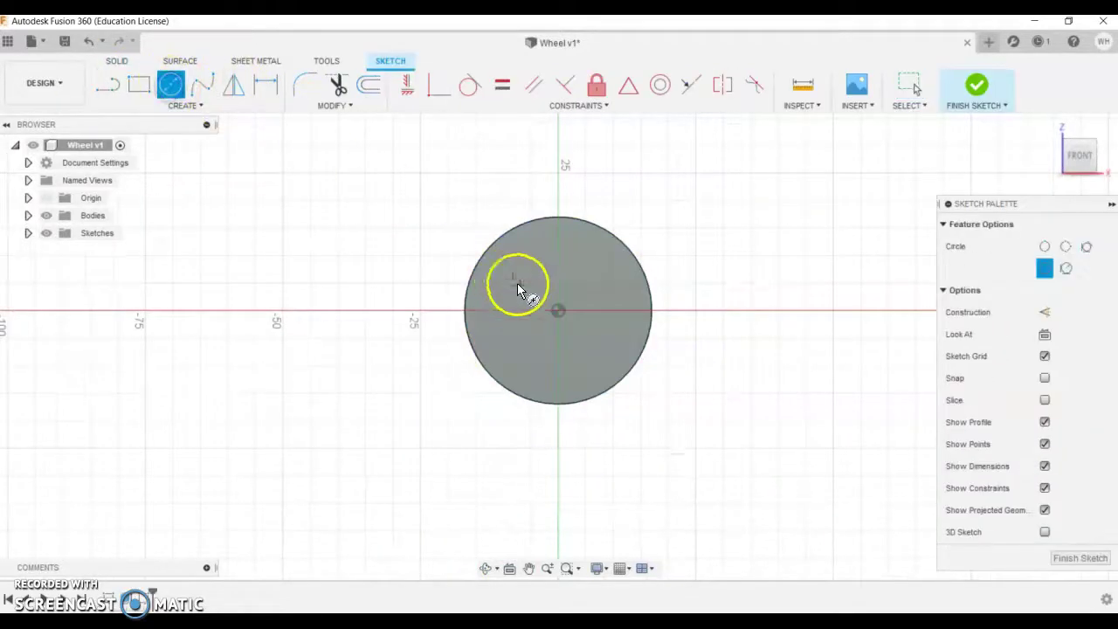
pyautogui.click(557, 314)
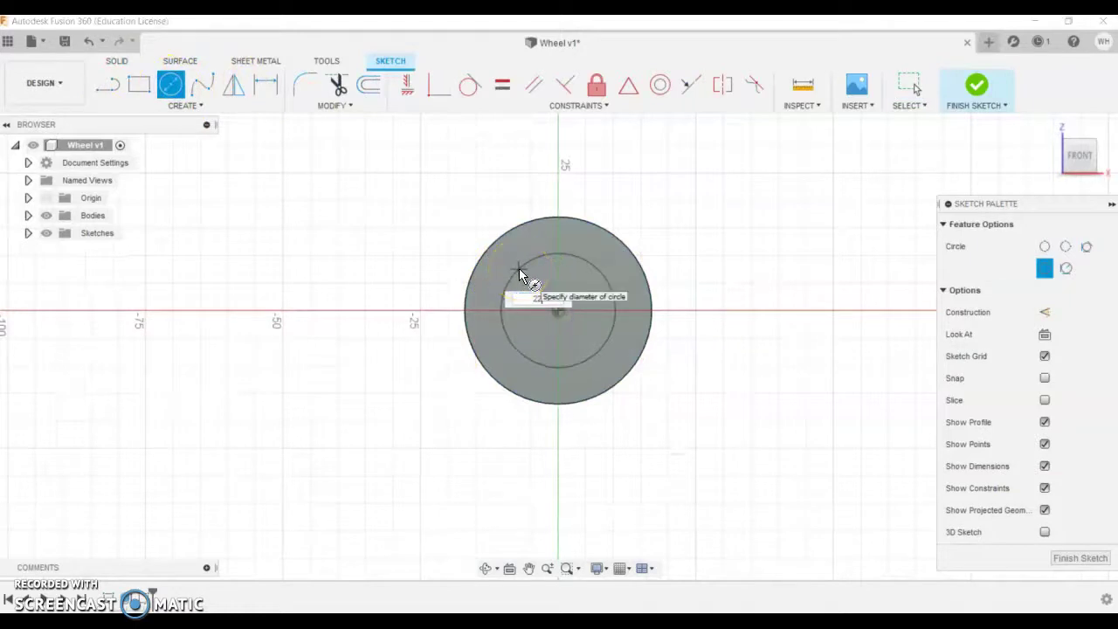
pyautogui.write('22')
pyautogui.press('Return')
pyautogui.press('Escape')
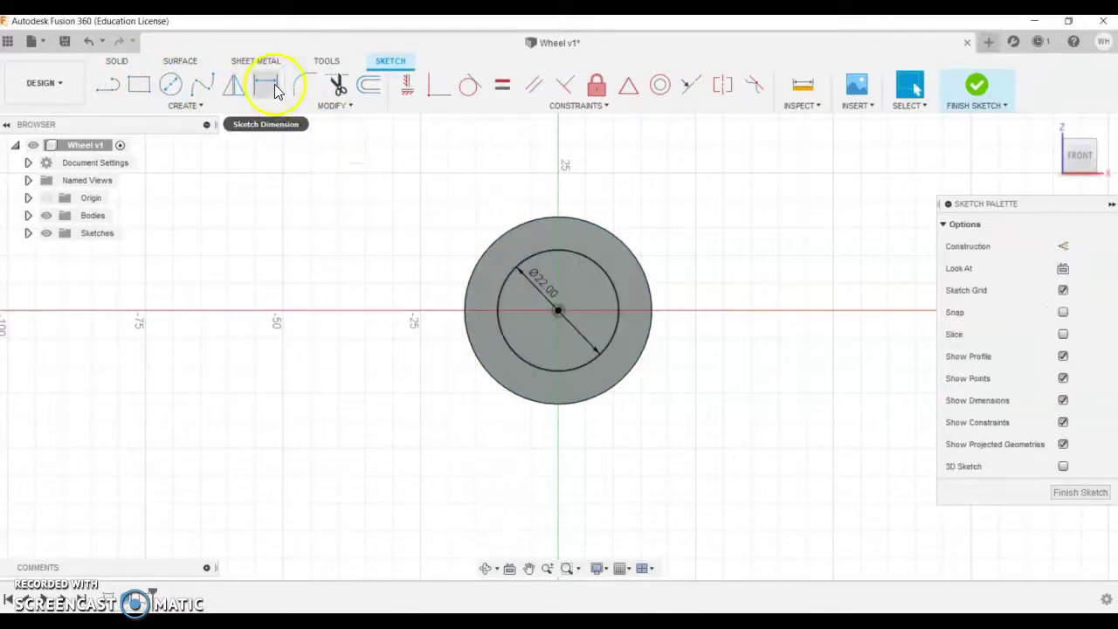
pyautogui.doubleClick(545, 286)
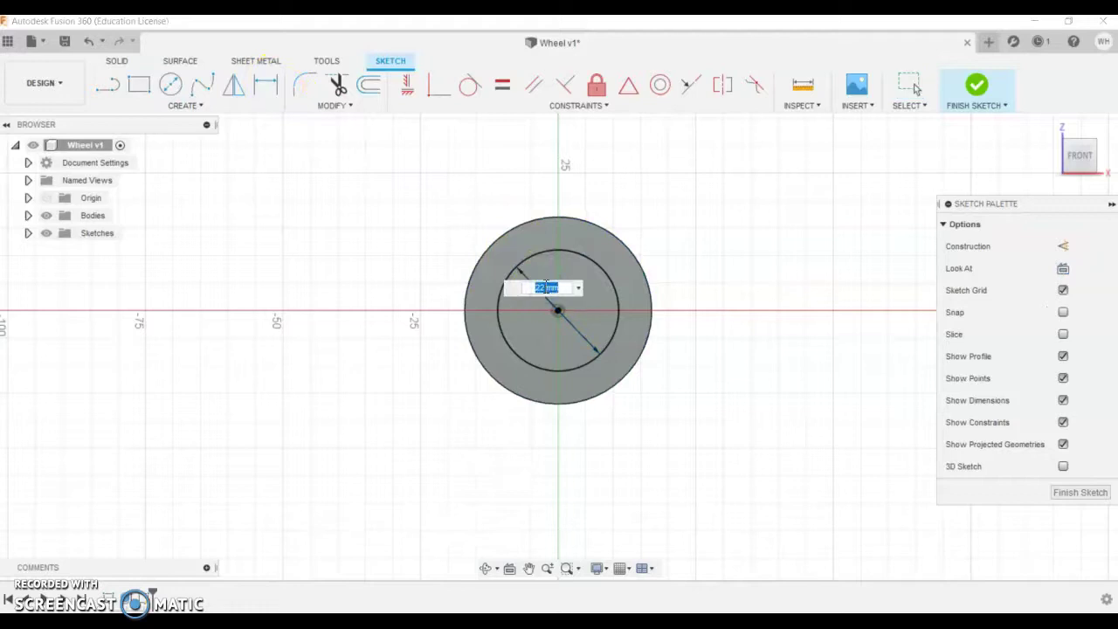
pyautogui.press('Return')
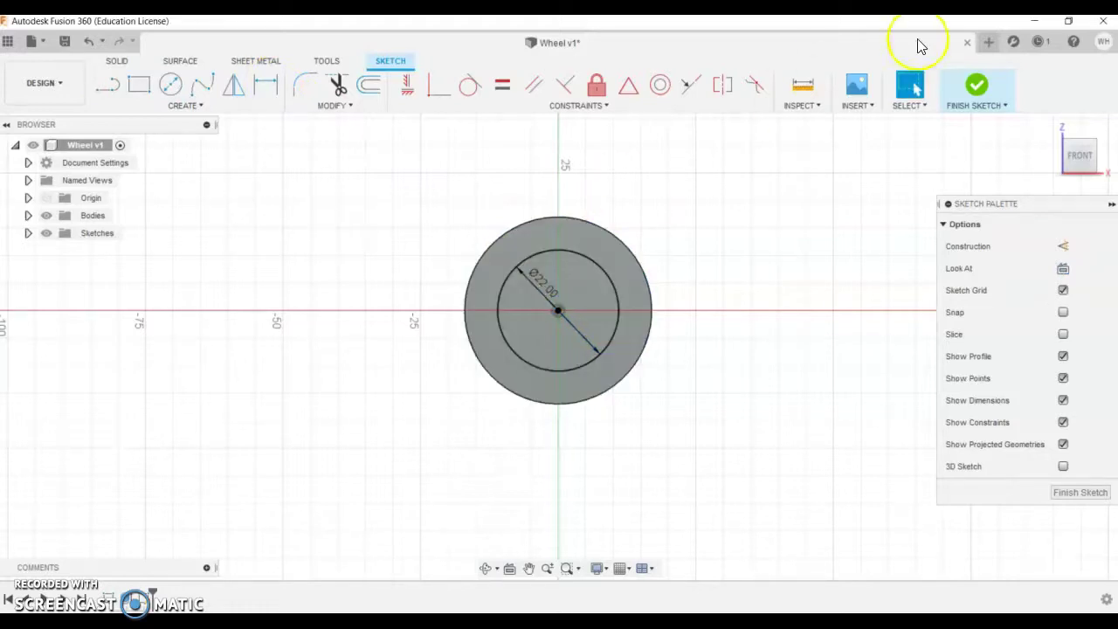
pyautogui.click(979, 94)
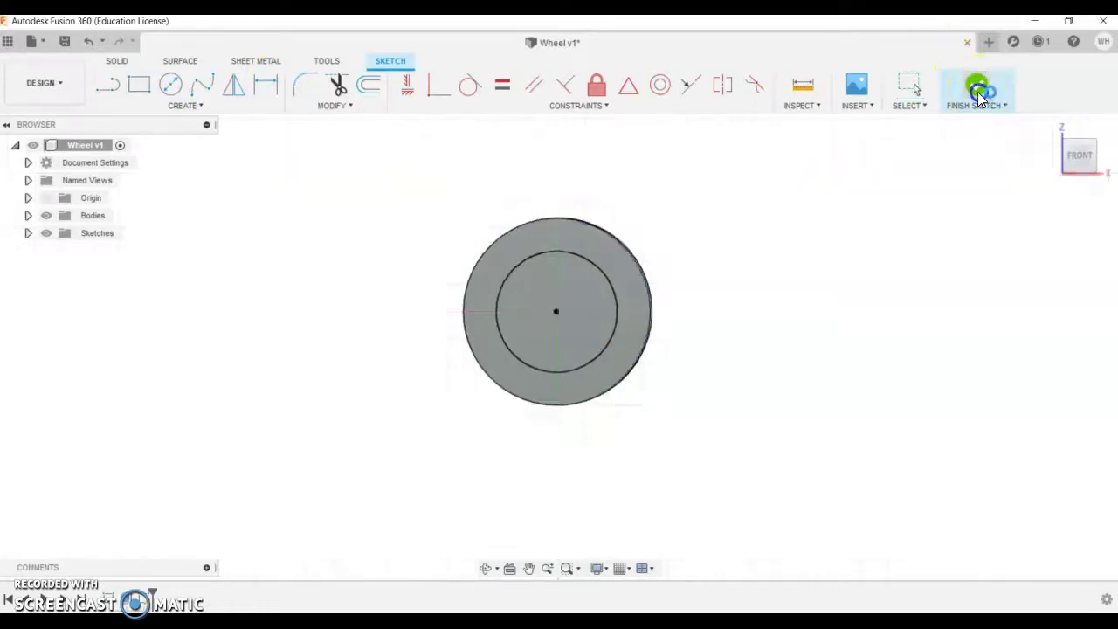
# - Extrude the 22 mm circle 11 mm into the wheel as a cut to form the front recess
pyautogui.click(143, 87)
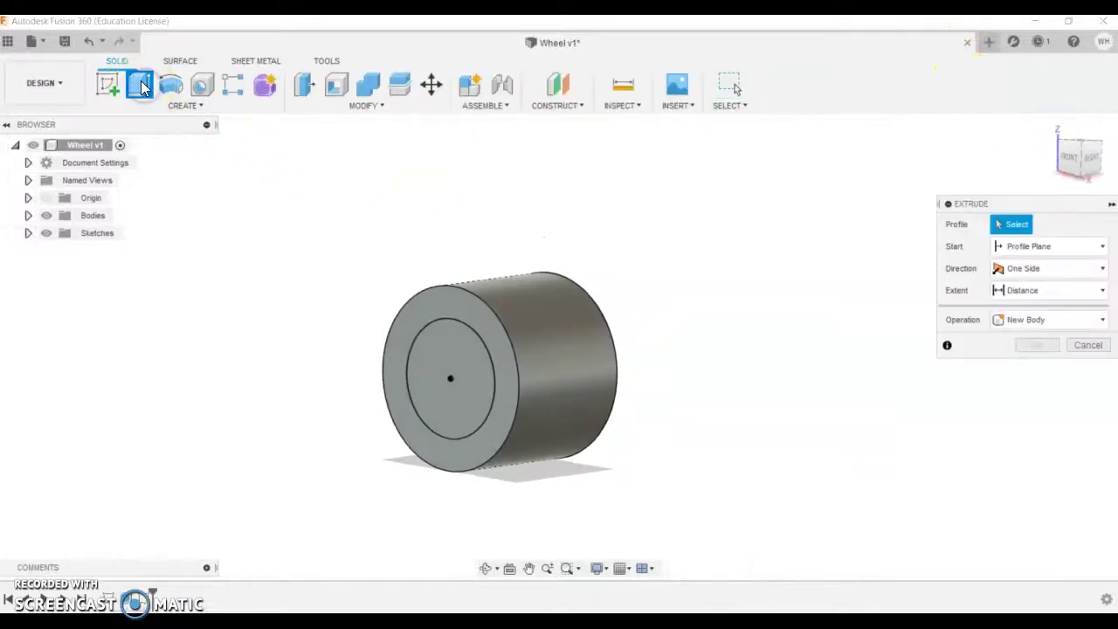
pyautogui.click(439, 374)
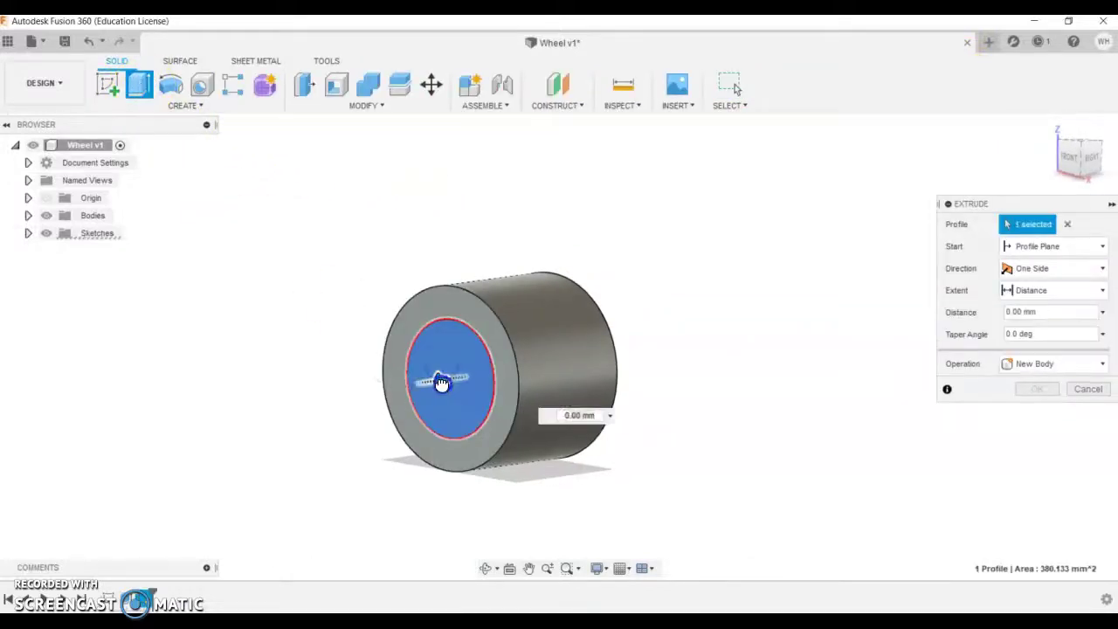
pyautogui.moveTo(442, 384); pyautogui.dragTo(367, 309)
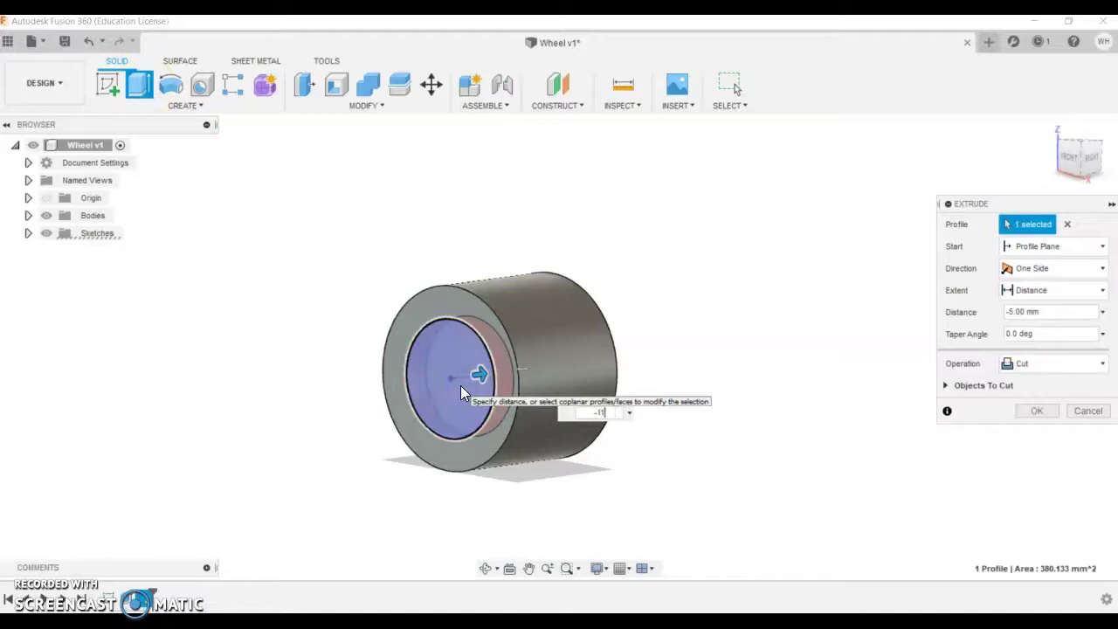
pyautogui.press('Return')
pyautogui.click(418, 392)
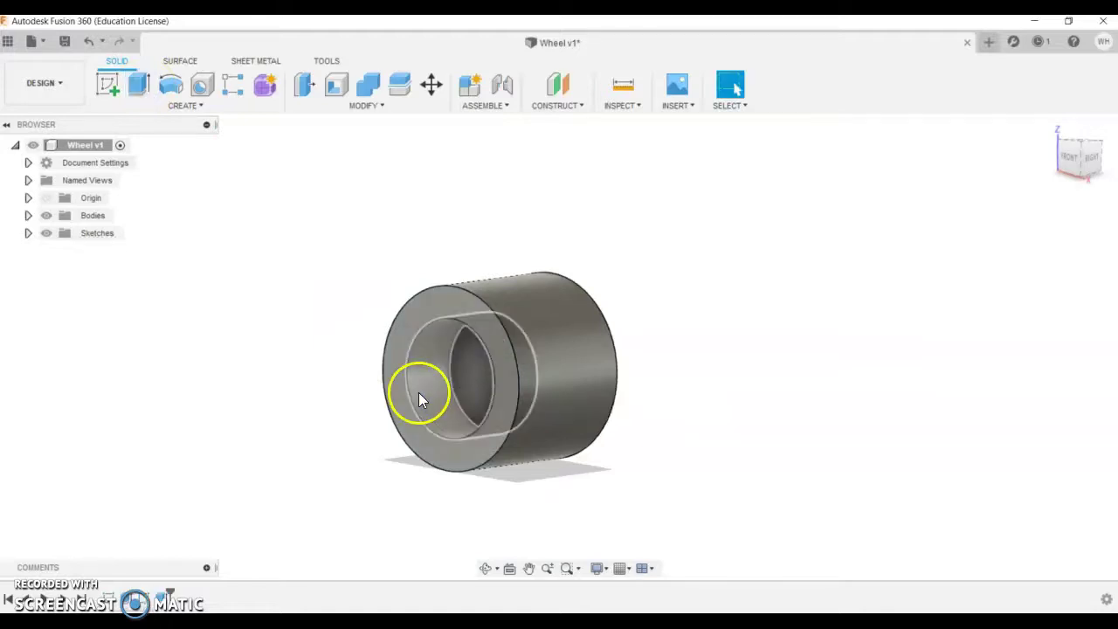
# - Sketch a 6 mm diameter circle centred on the floor of the wheel's recess
pyautogui.click(473, 371)
pyautogui.click(112, 87)
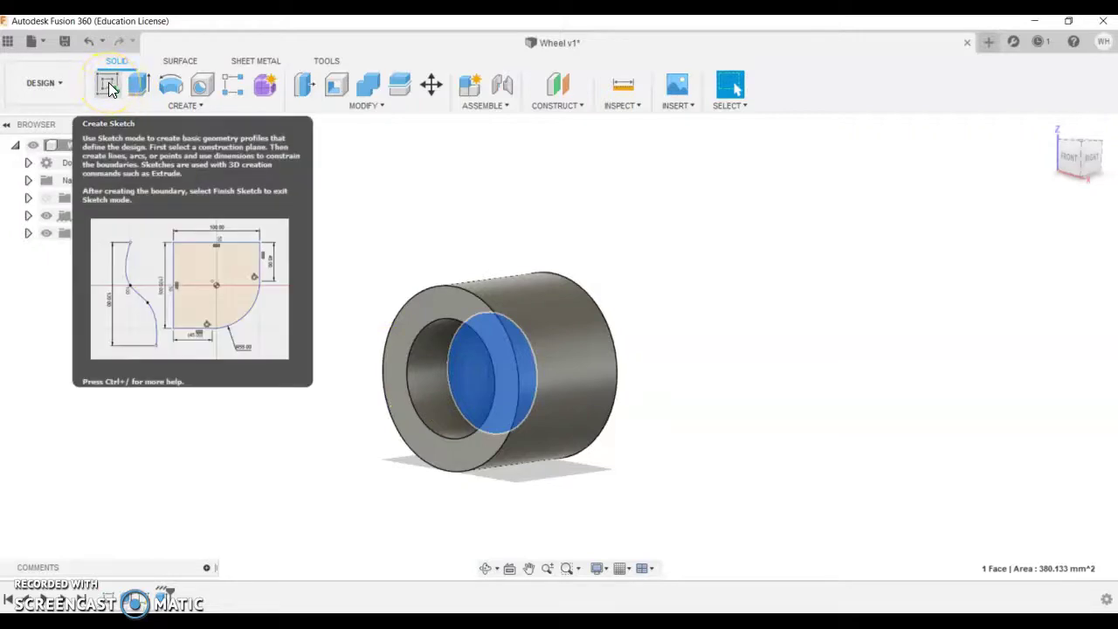
pyautogui.click(109, 85)
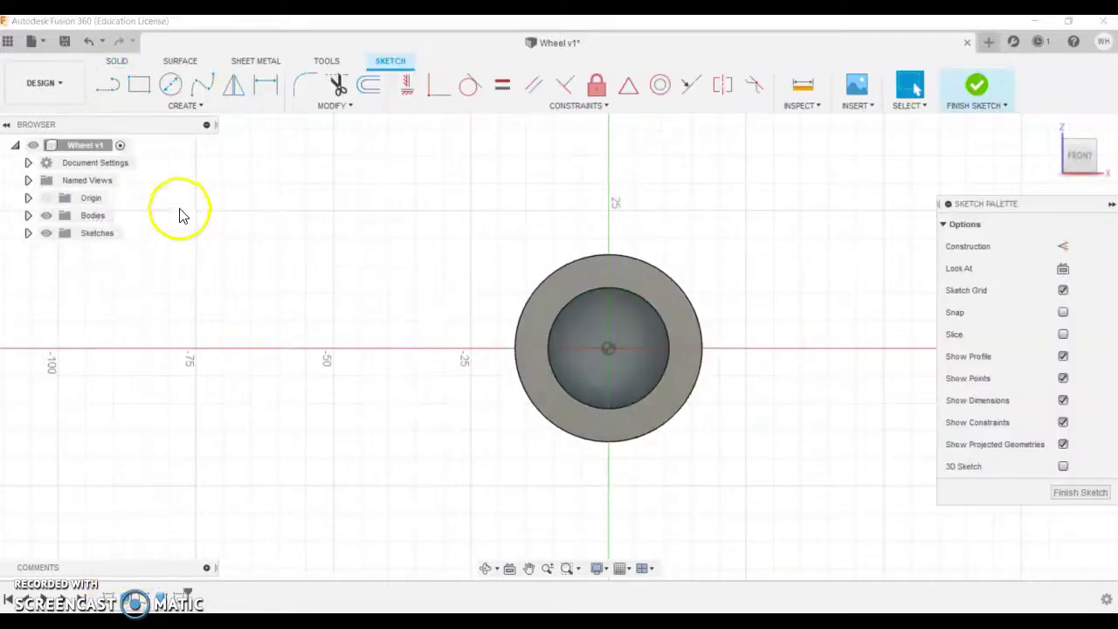
pyautogui.click(171, 87)
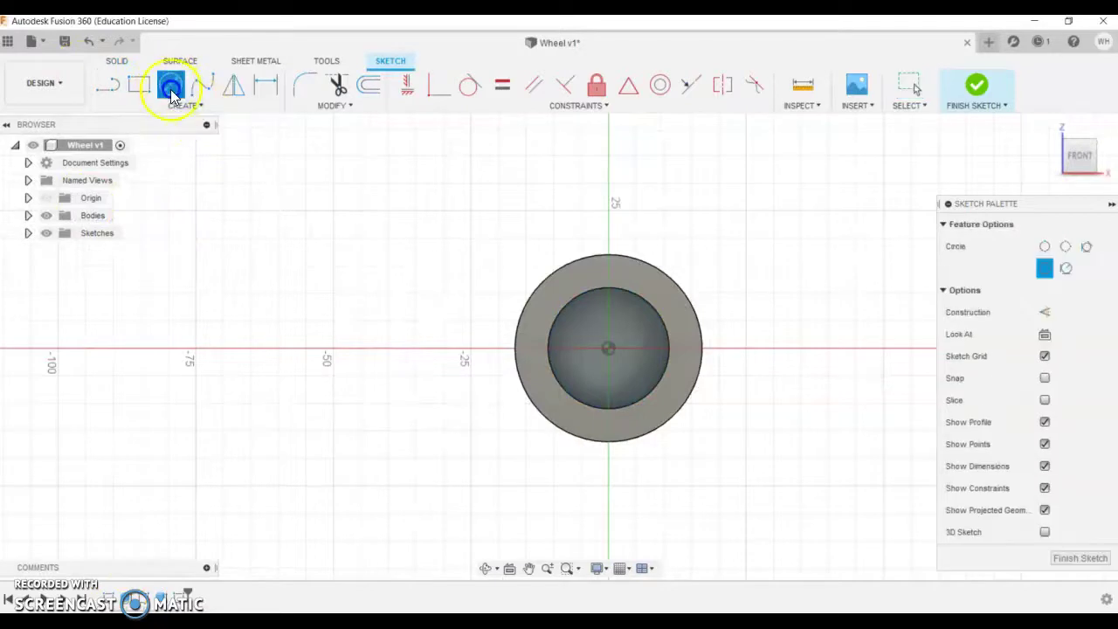
pyautogui.click(608, 347)
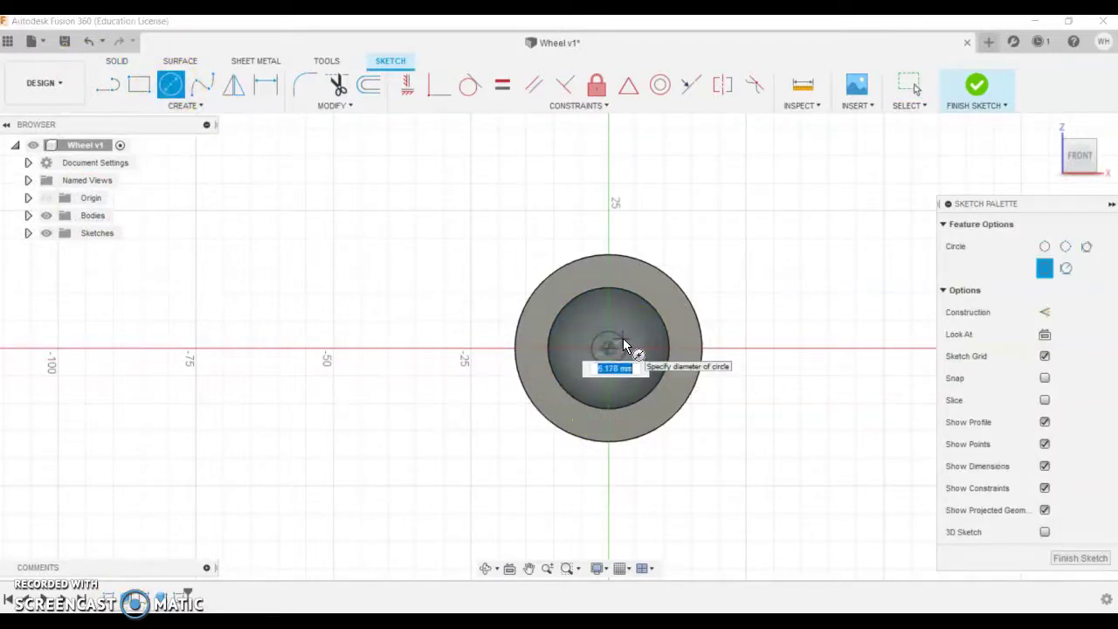
pyautogui.write('8')
pyautogui.press('Return')
pyautogui.press('Escape')
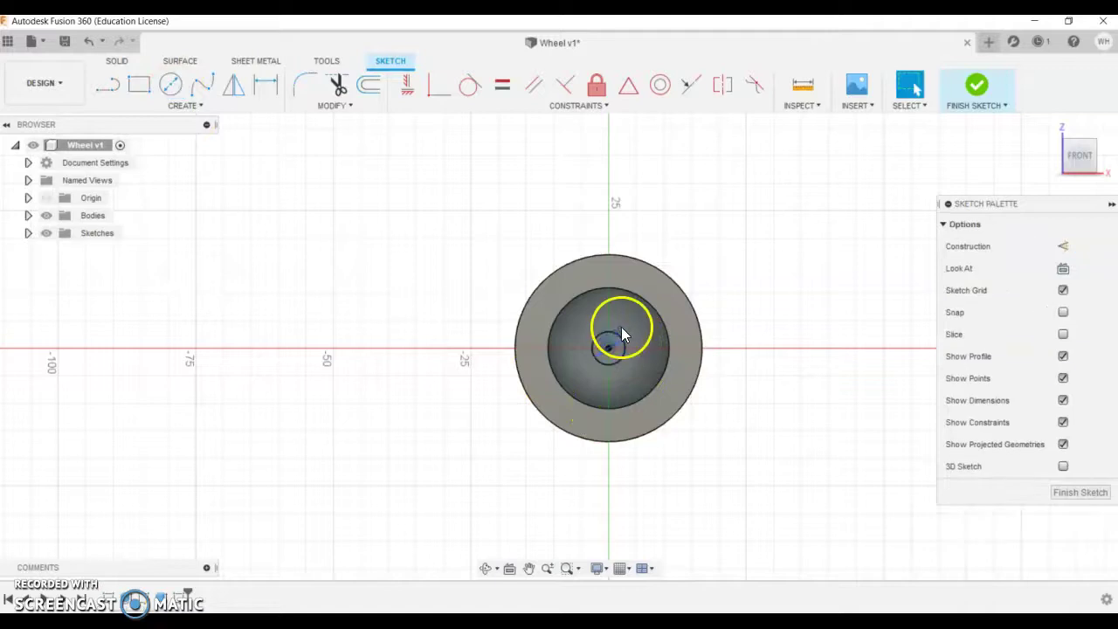
# - Reopen the small circle's diameter dimension, keep it at 6 mm and finish the sketch
pyautogui.doubleClick(621, 326)
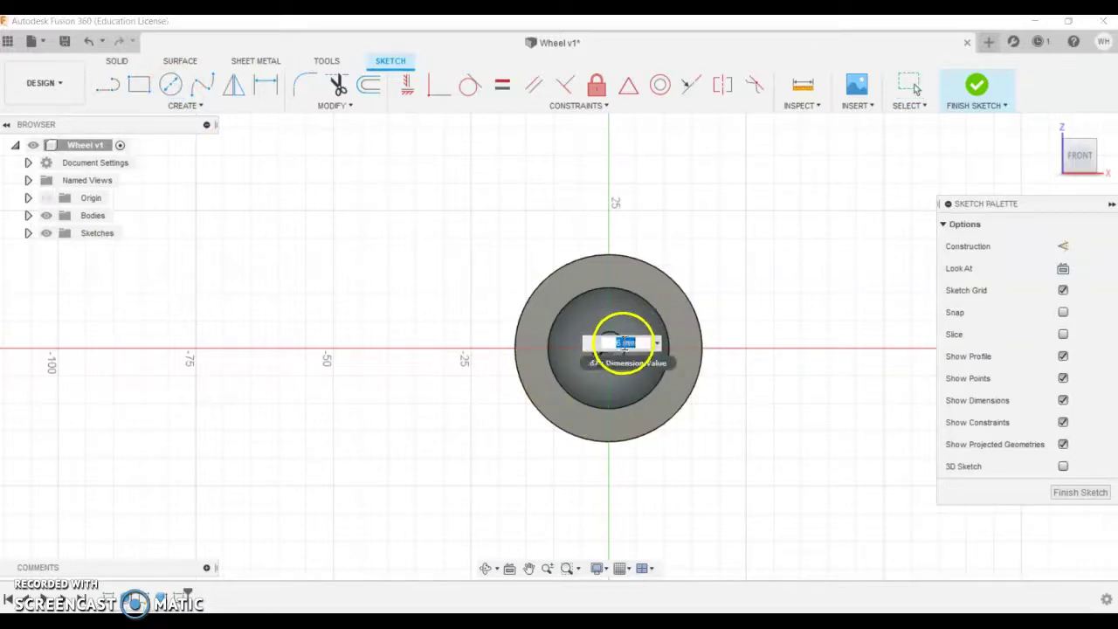
pyautogui.write('5')
pyautogui.press('Return')
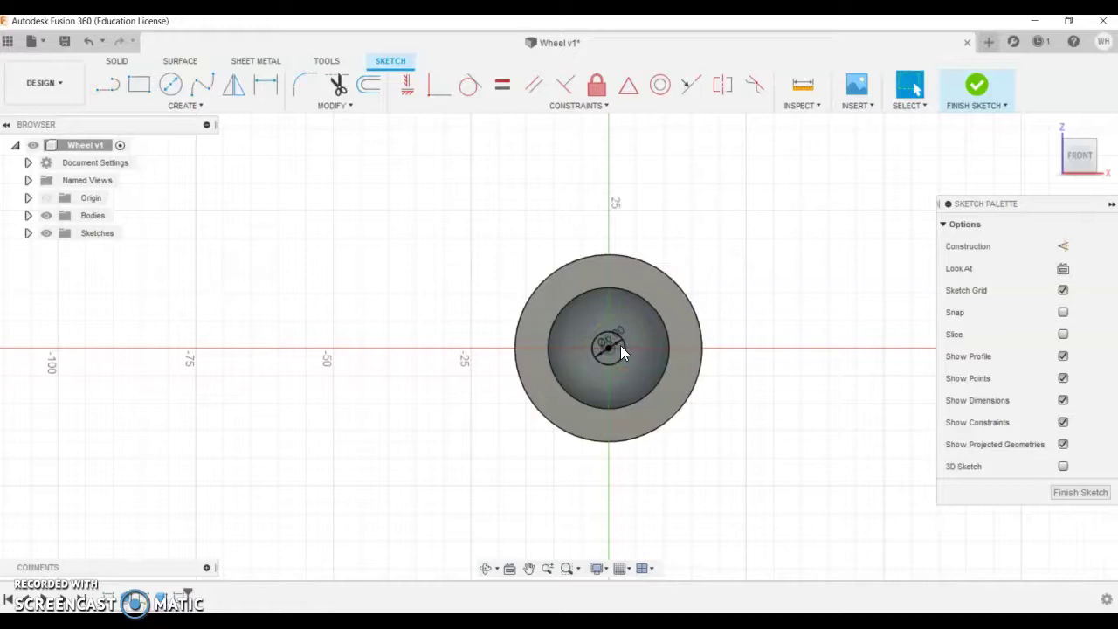
pyautogui.keyDown('shift'); pyautogui.moveTo(734, 303); pyautogui.dragTo(702, 312, button='middle'); pyautogui.keyUp('shift')
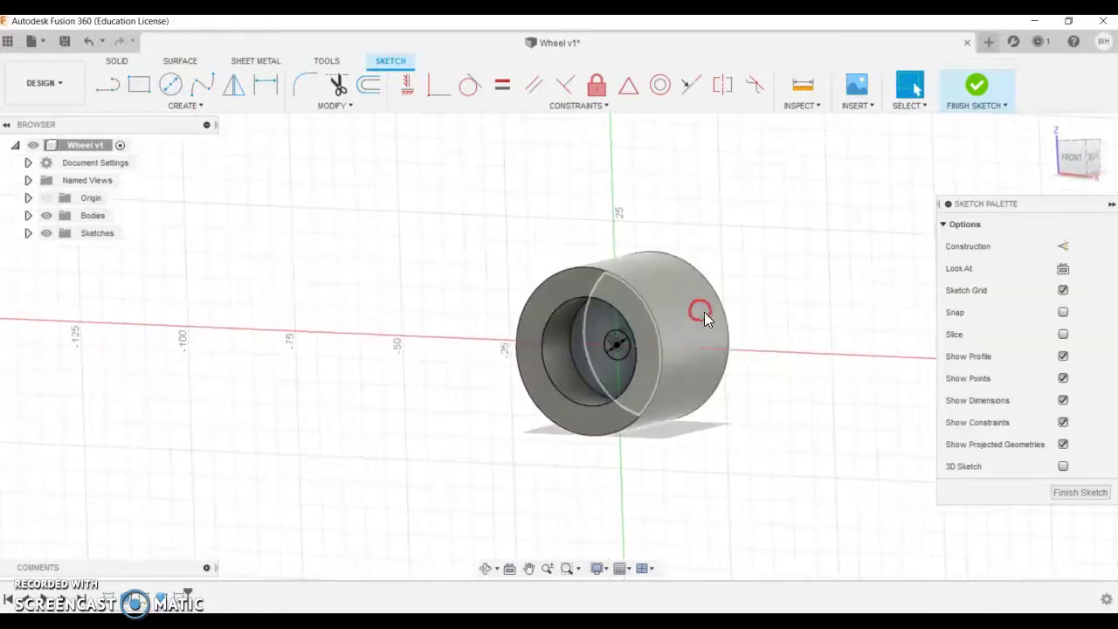
pyautogui.click(976, 85)
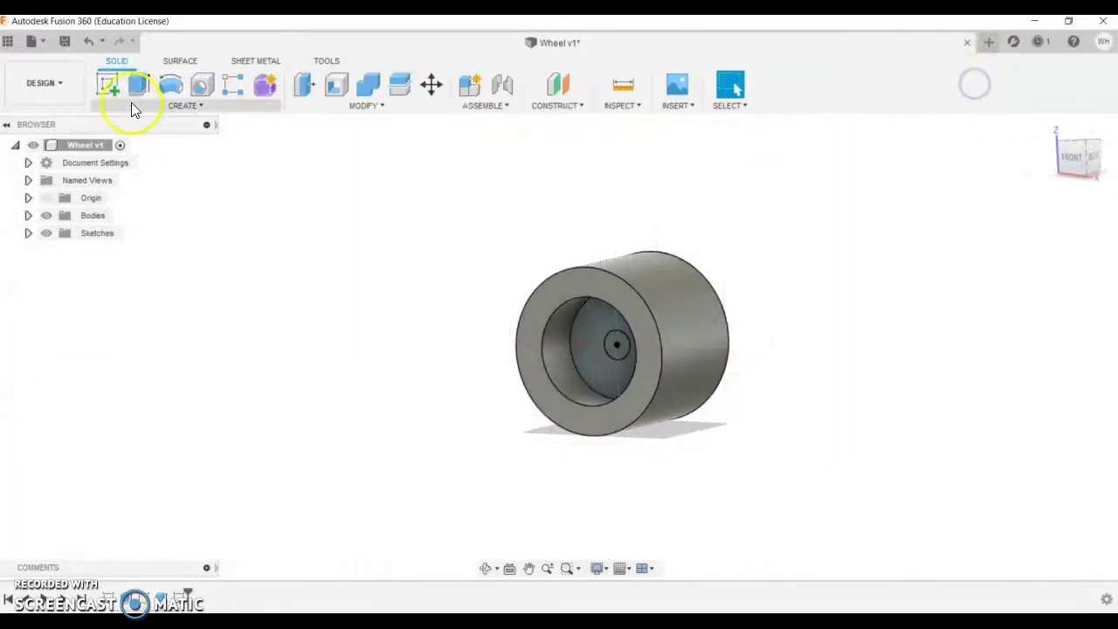
pyautogui.click(108, 85)
pyautogui.click(622, 343)
pyautogui.scroll(3, 622, 339)
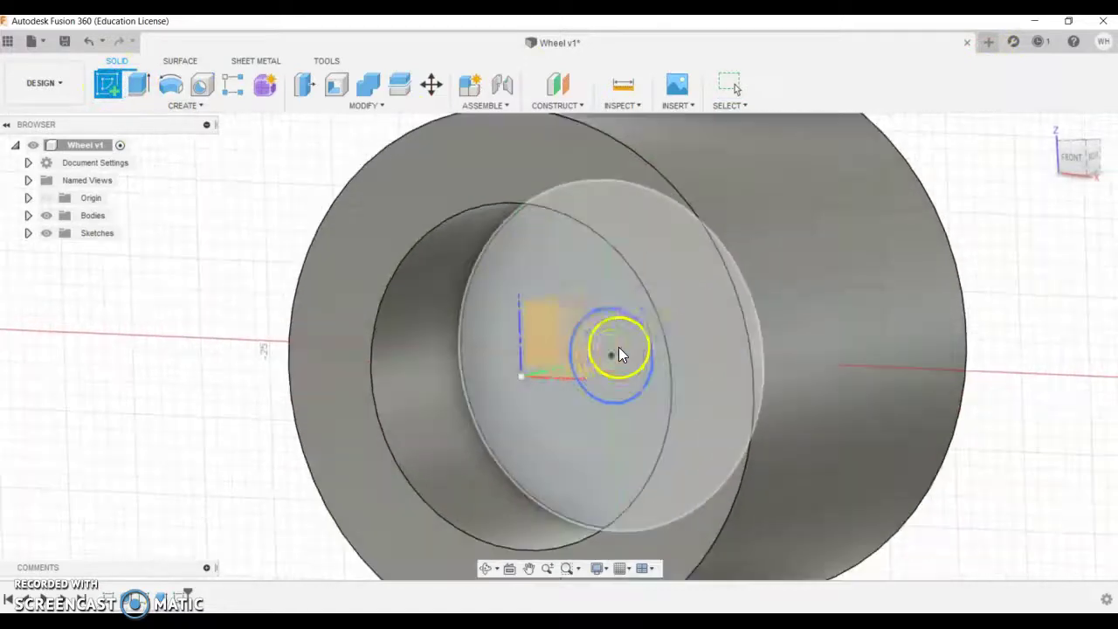
pyautogui.click(627, 387)
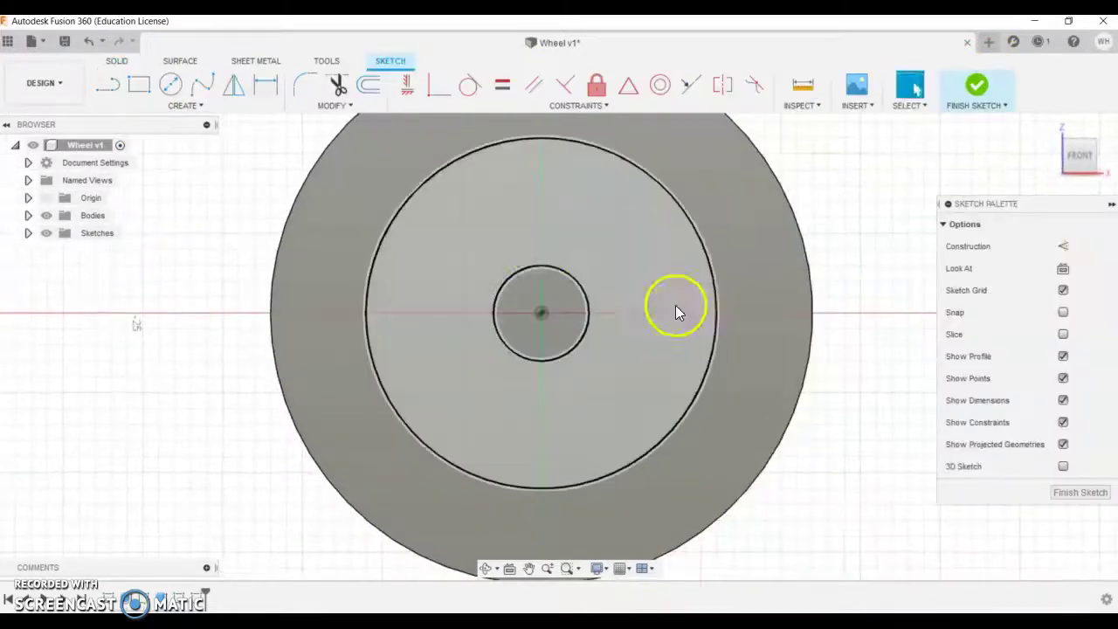
pyautogui.keyDown('shift'); pyautogui.moveTo(676, 307); pyautogui.dragTo(628, 315, button='middle'); pyautogui.keyUp('shift')
pyautogui.click(564, 321)
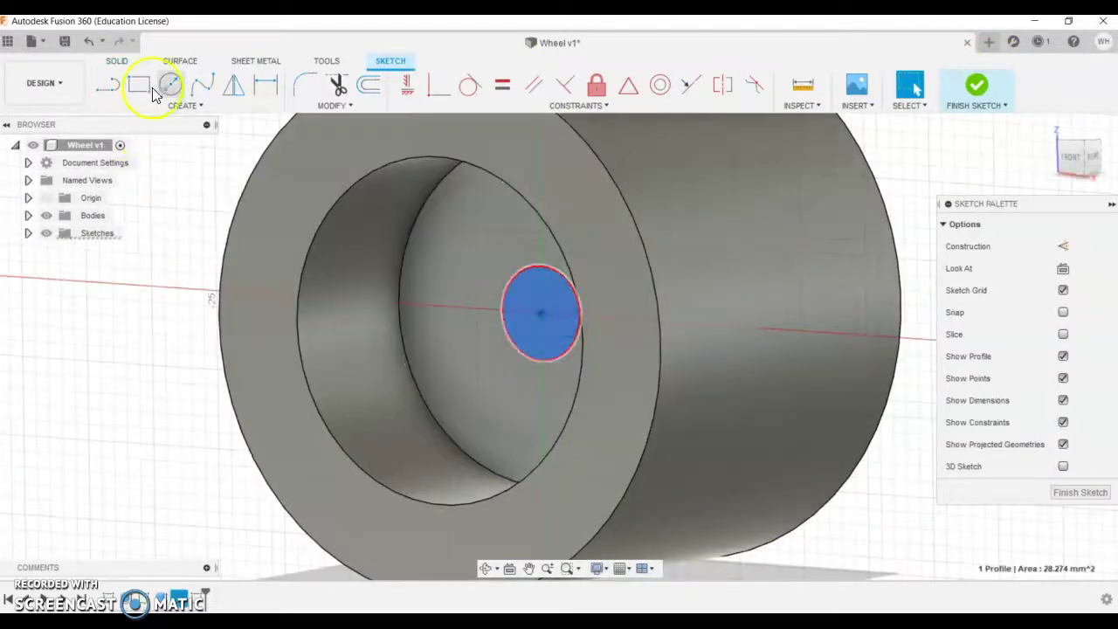
pyautogui.press('Escape')
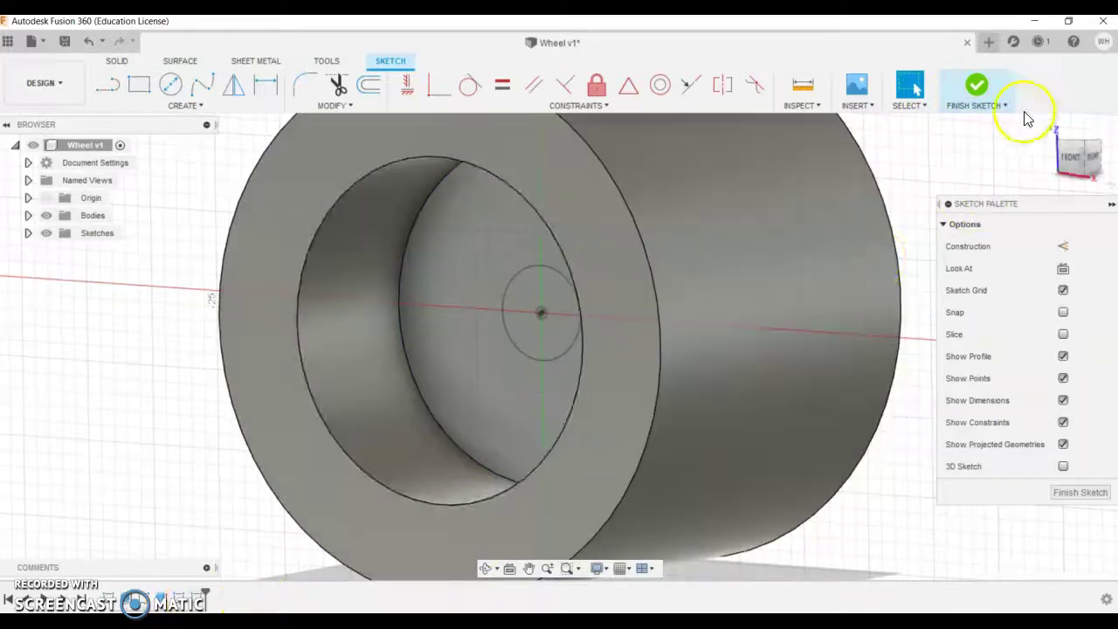
# - Finish the empty extra sketch on the recess floor and delete it from the timeline
pyautogui.click(980, 87)
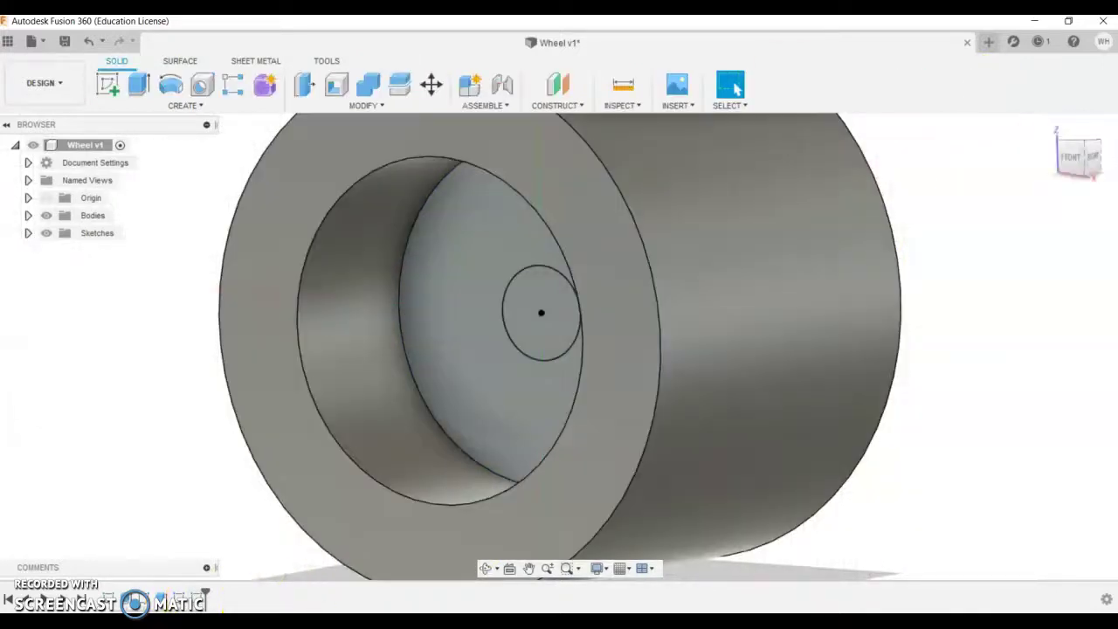
pyautogui.rightClick(196, 598)
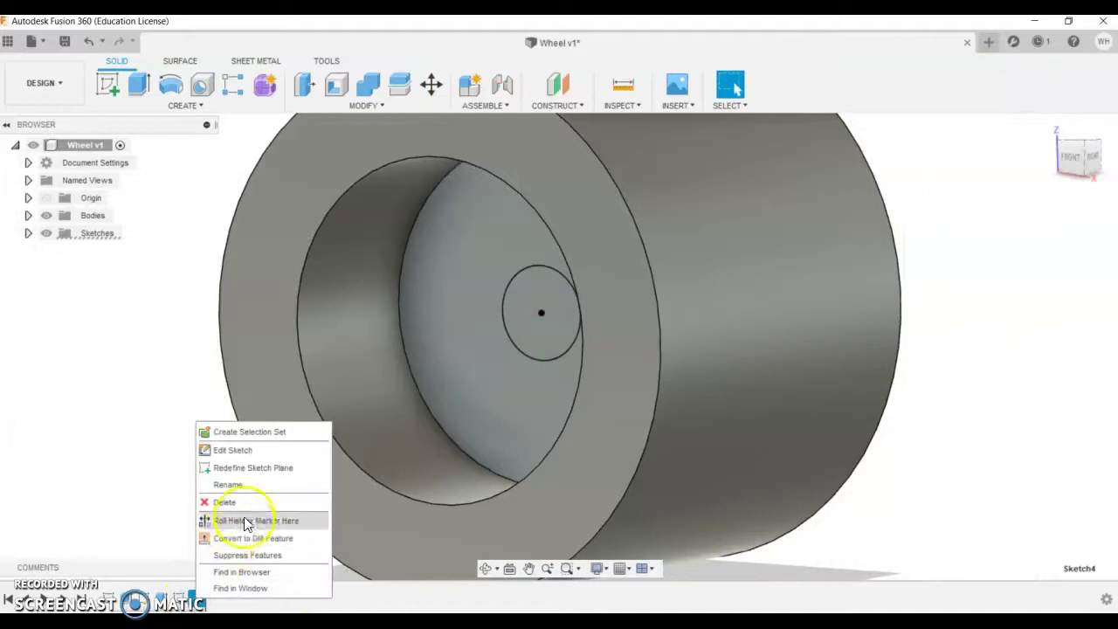
pyautogui.click(145, 557)
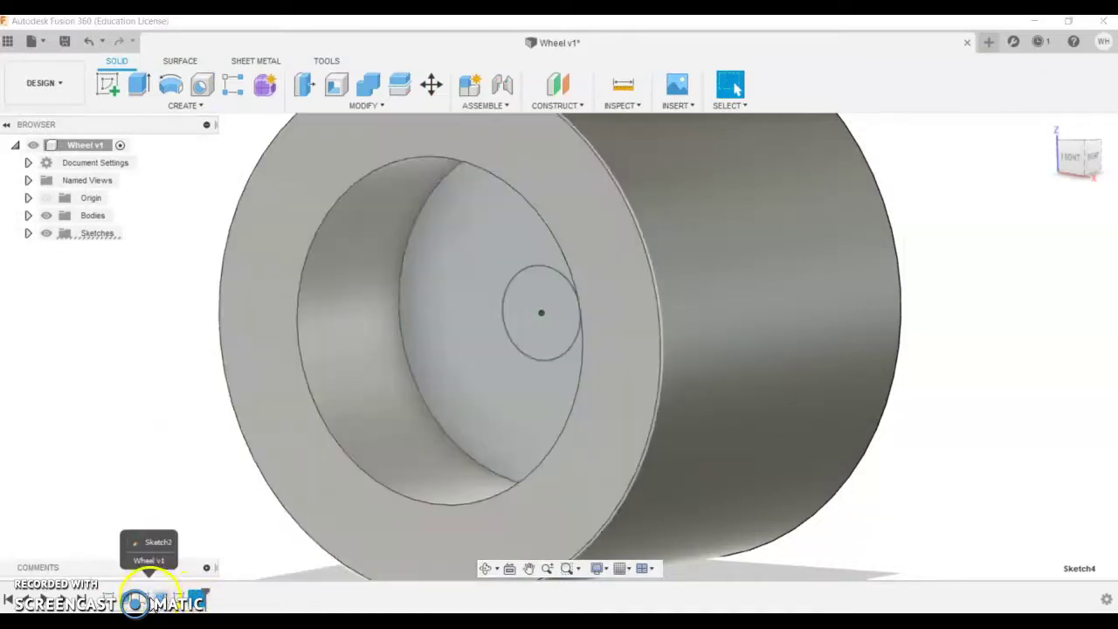
pyautogui.rightClick(197, 599)
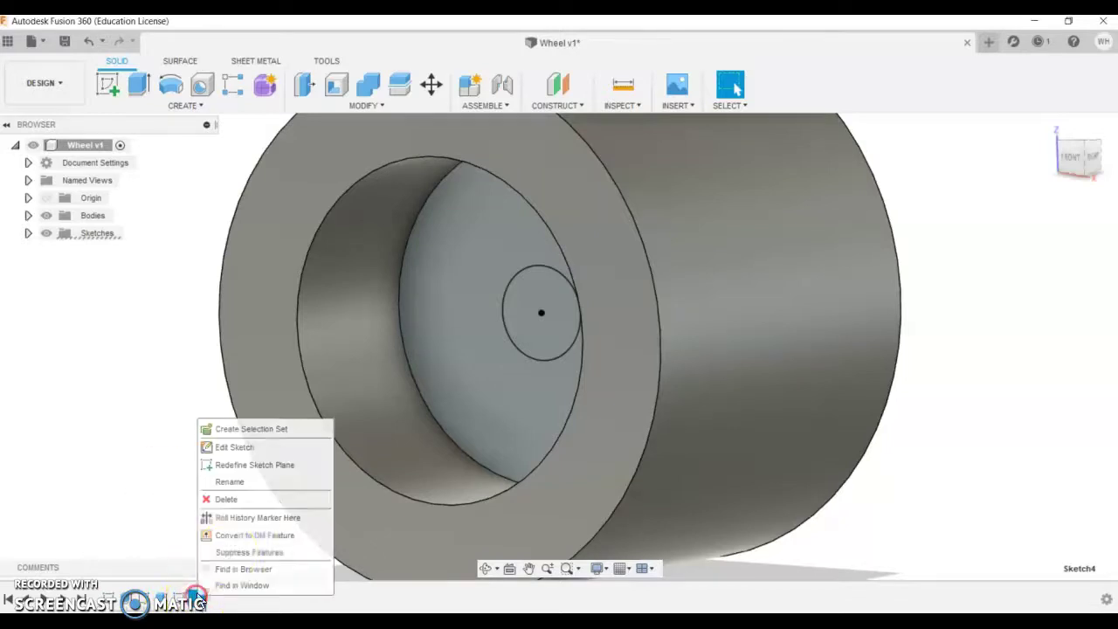
pyautogui.click(247, 498)
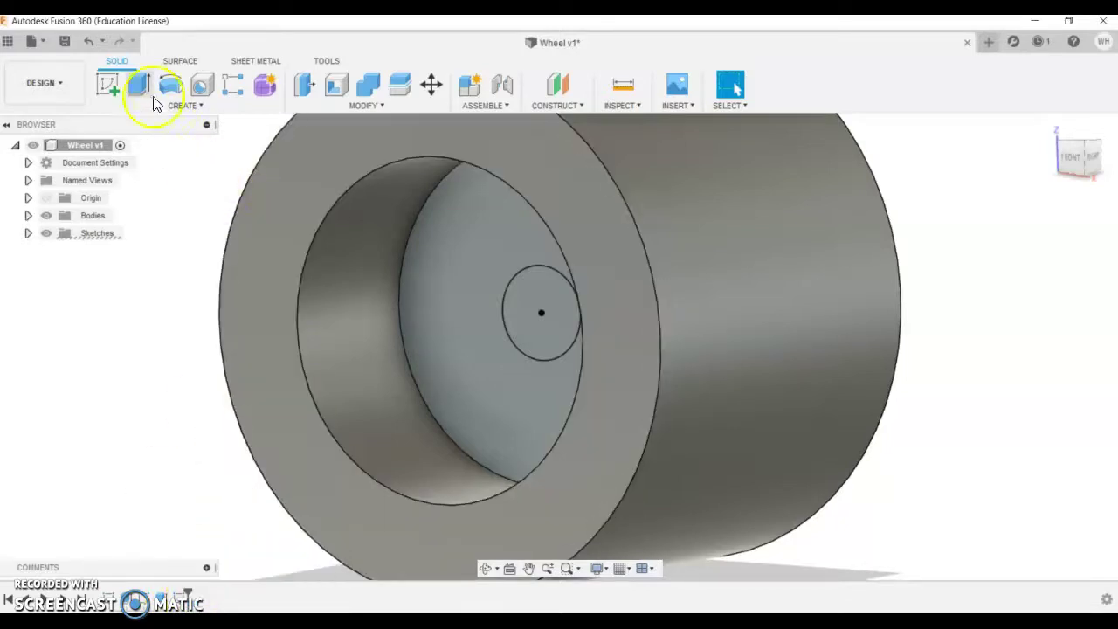
# - Extrude the 6 mm circle as a cut, with extent To Object, to the wheel's rear face for the axle hole
pyautogui.click(138, 83)
pyautogui.click(151, 85)
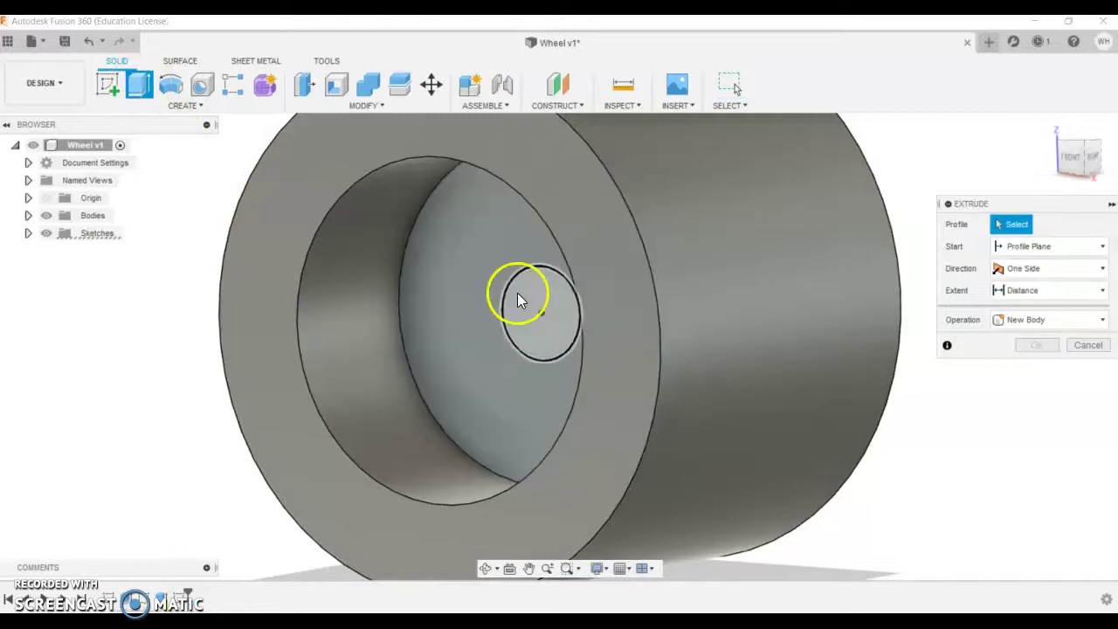
pyautogui.click(528, 306)
pyautogui.moveTo(531, 312); pyautogui.dragTo(797, 263)
pyautogui.keyDown('shift'); pyautogui.moveTo(842, 292); pyautogui.dragTo(869, 268, button='middle'); pyautogui.keyUp('shift')
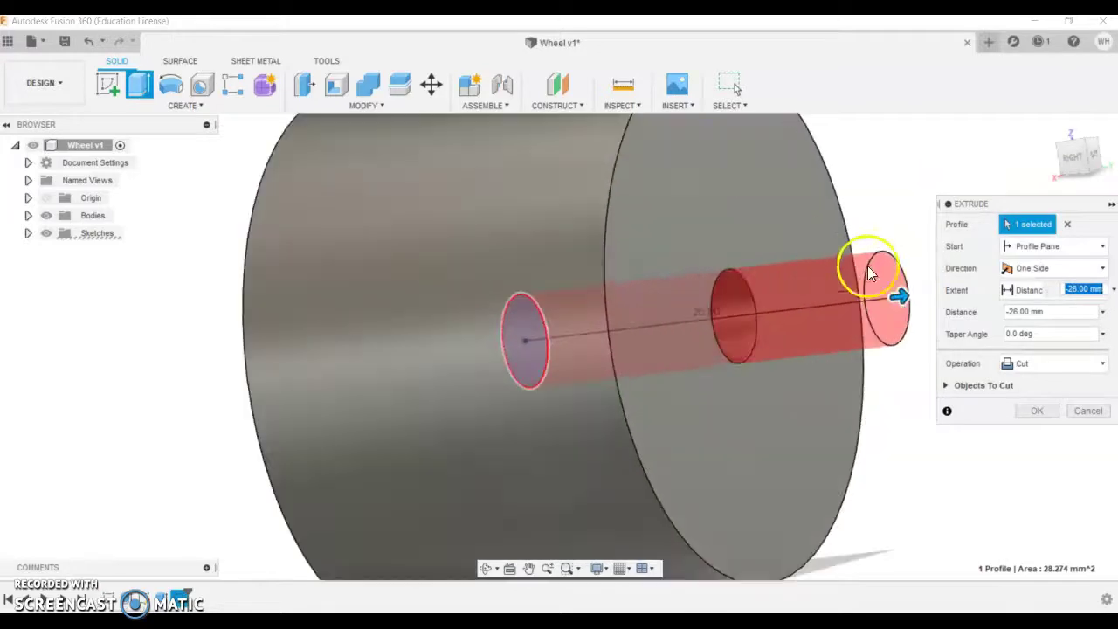
pyautogui.click(1028, 293)
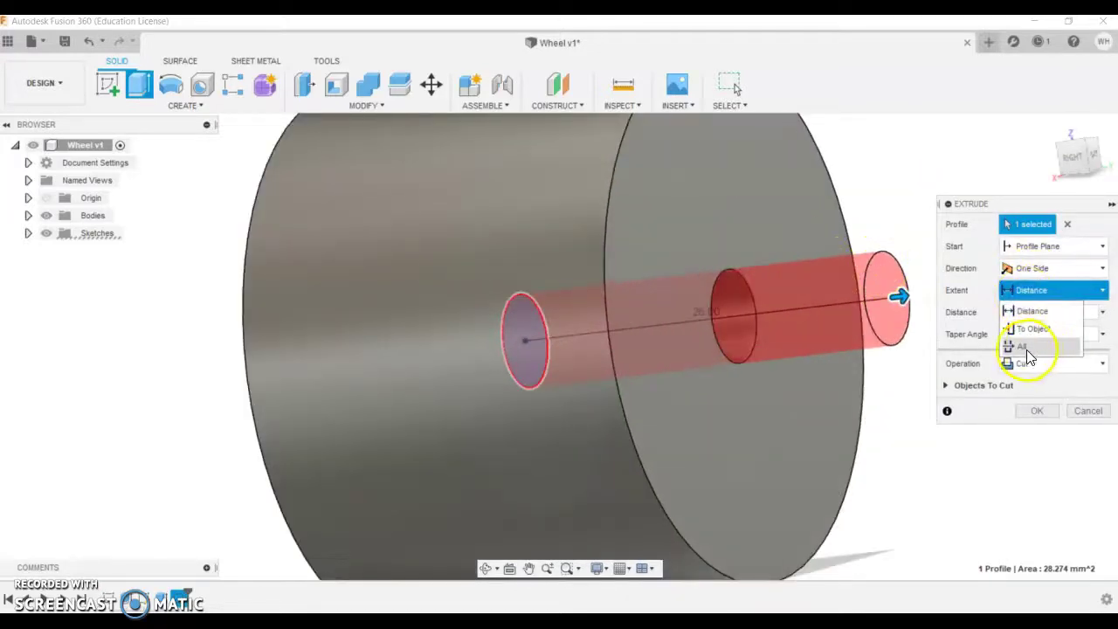
pyautogui.click(1032, 329)
pyautogui.click(700, 193)
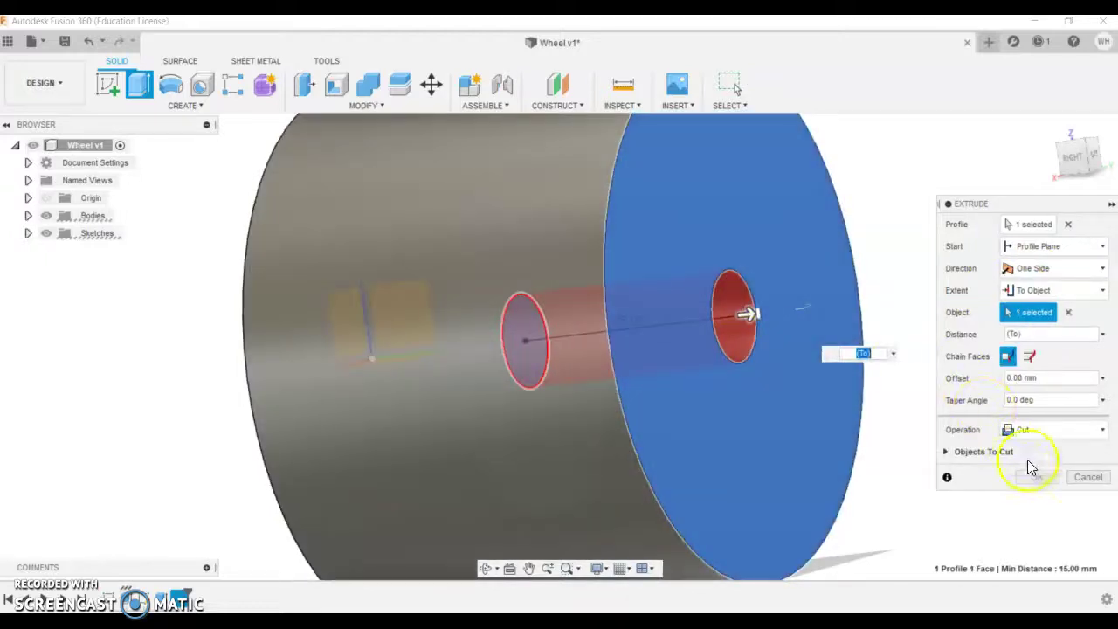
pyautogui.click(1037, 477)
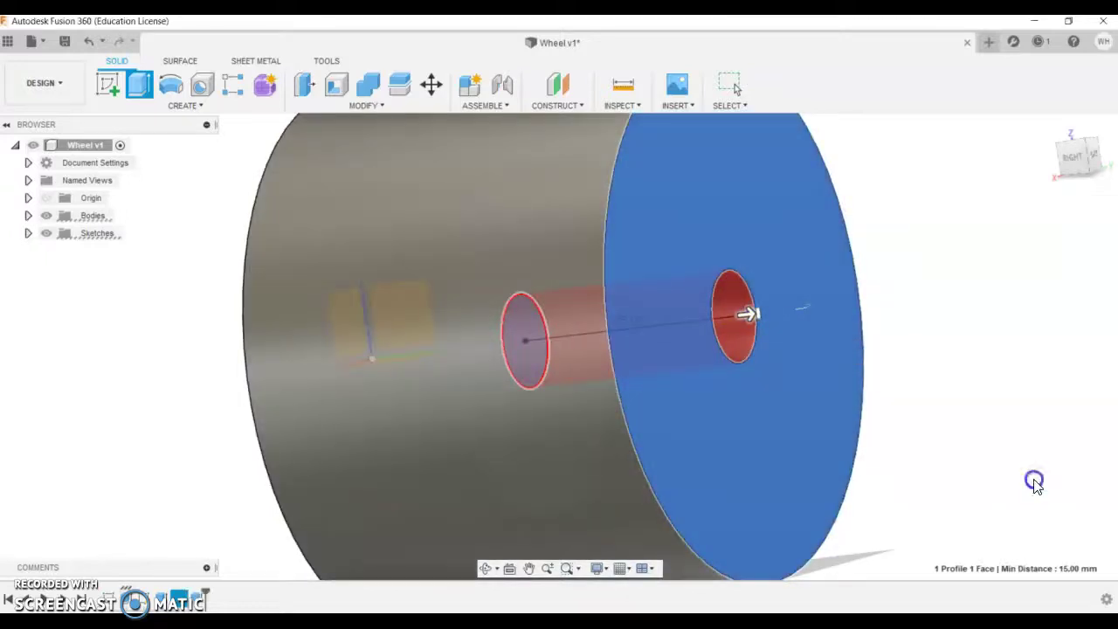
# - Inspect the wheel and review its sketches and extrusions in the timeline, one after another
pyautogui.keyDown('shift'); pyautogui.moveTo(949, 375); pyautogui.dragTo(1062, 401, button='middle'); pyautogui.keyUp('shift')
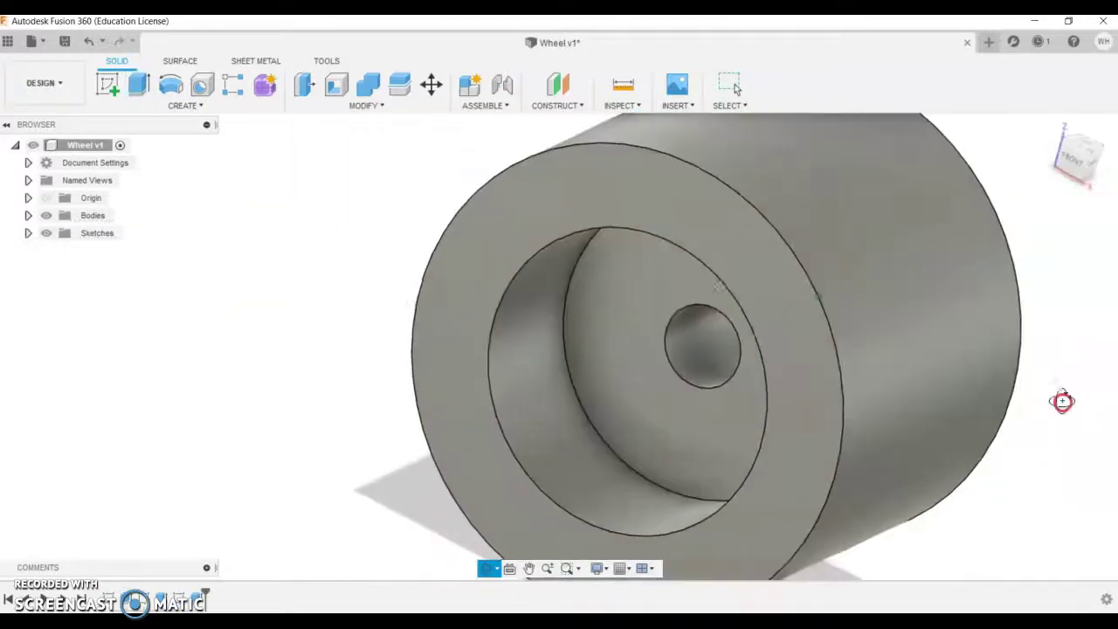
pyautogui.scroll(-6, 1063, 400)
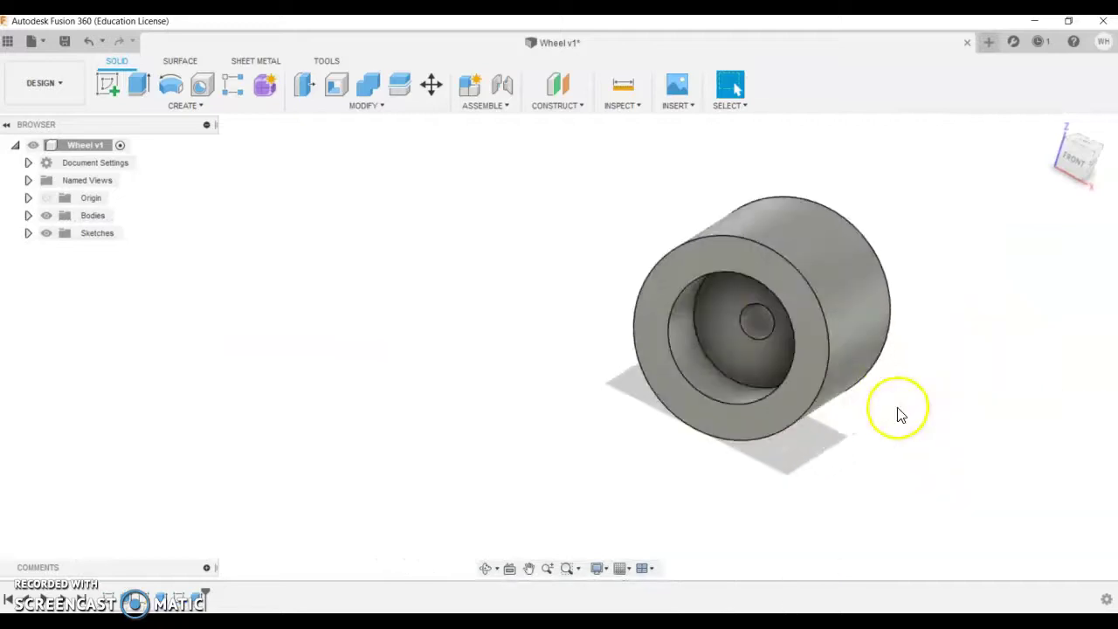
pyautogui.scroll(3, 900, 415)
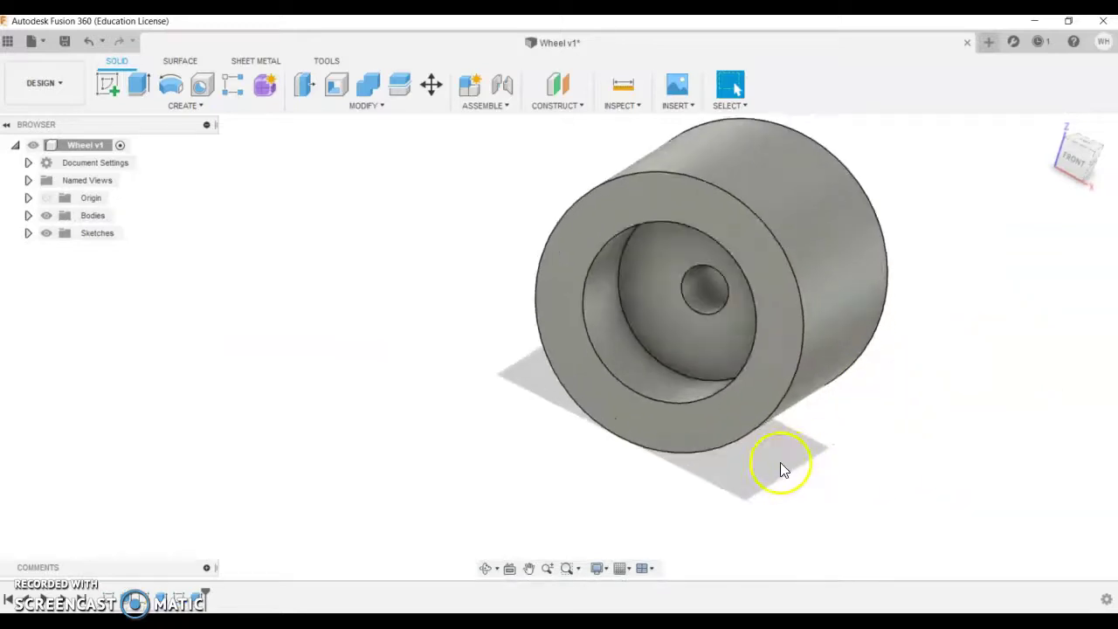
pyautogui.click(109, 602)
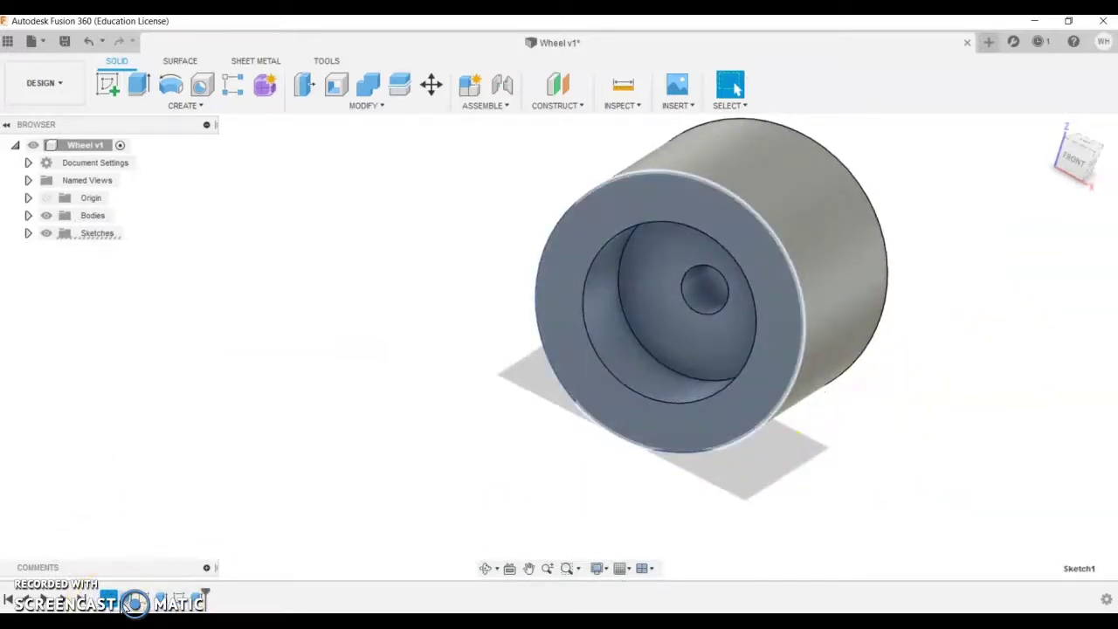
pyautogui.click(141, 601)
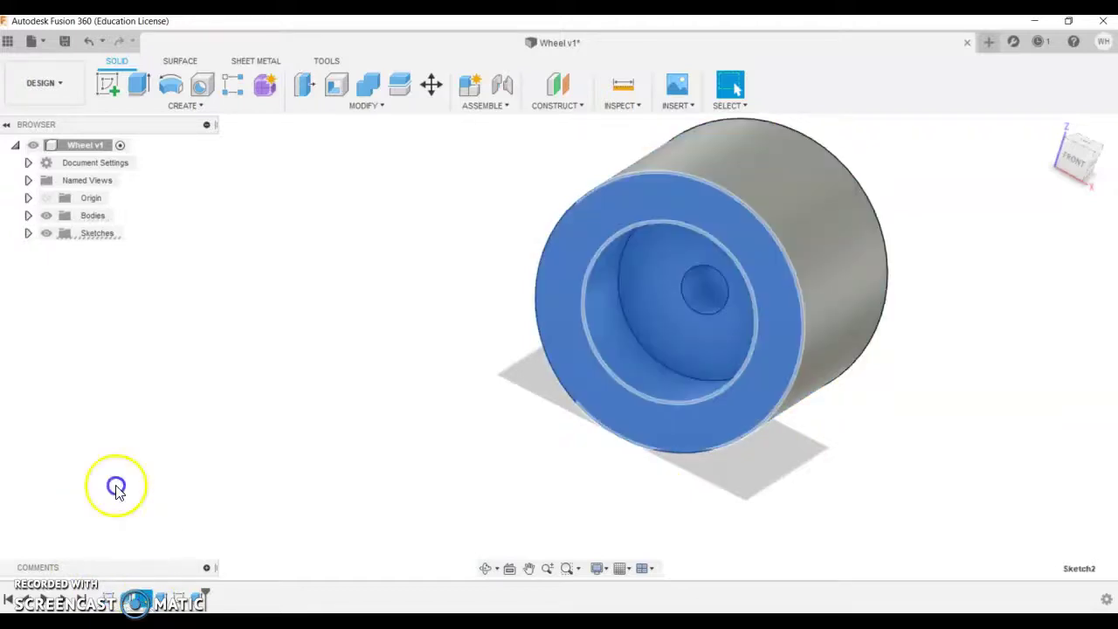
pyautogui.click(161, 600)
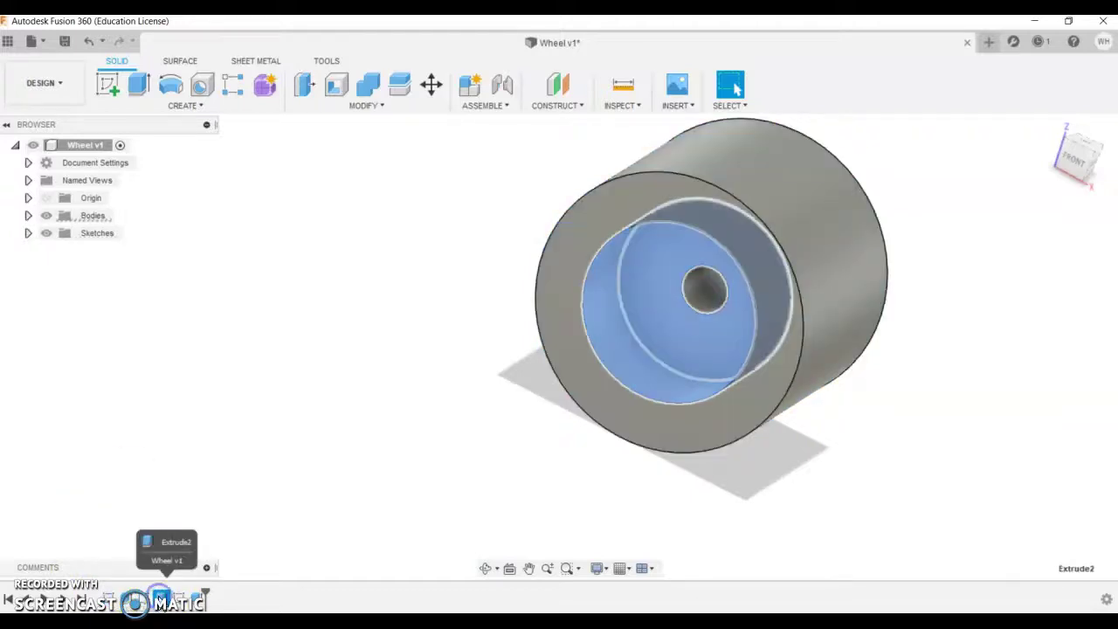
pyautogui.click(181, 600)
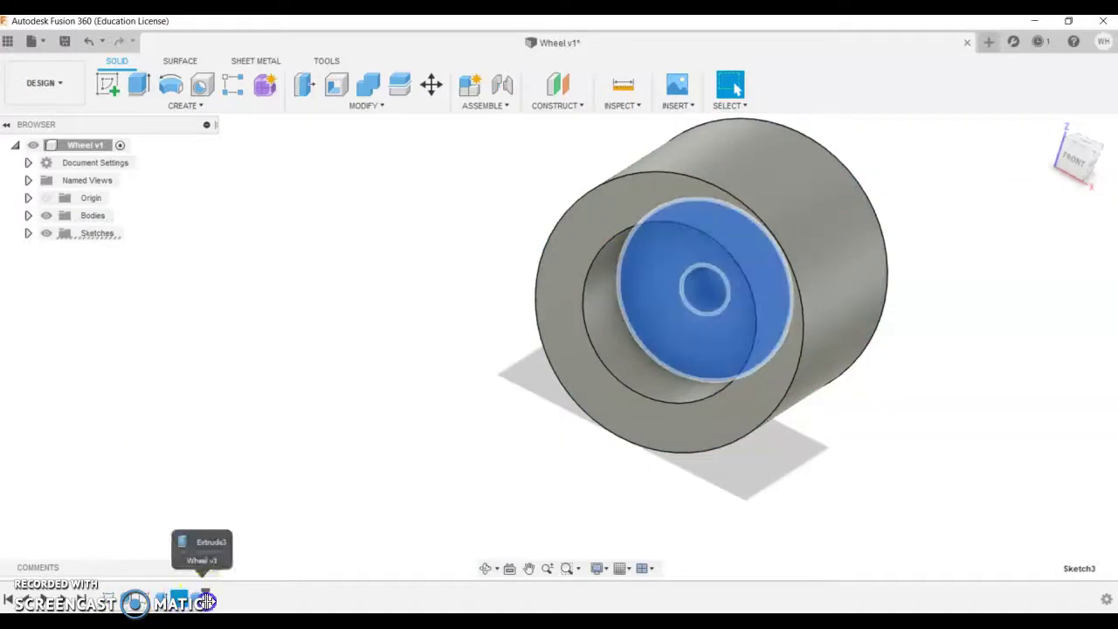
pyautogui.click(197, 600)
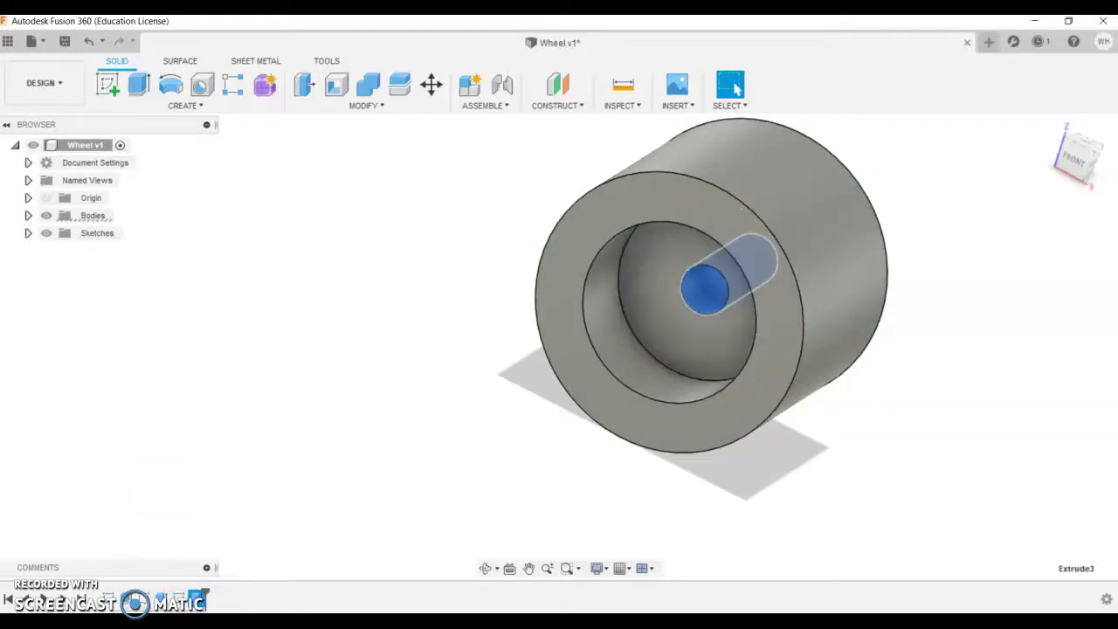
# - Check the wheel's edge radius in the F1 Car Parts PDF drawing and fillet the front and rear outer edges in Fusion 360 by 2 mm
pyautogui.click(46, 601)
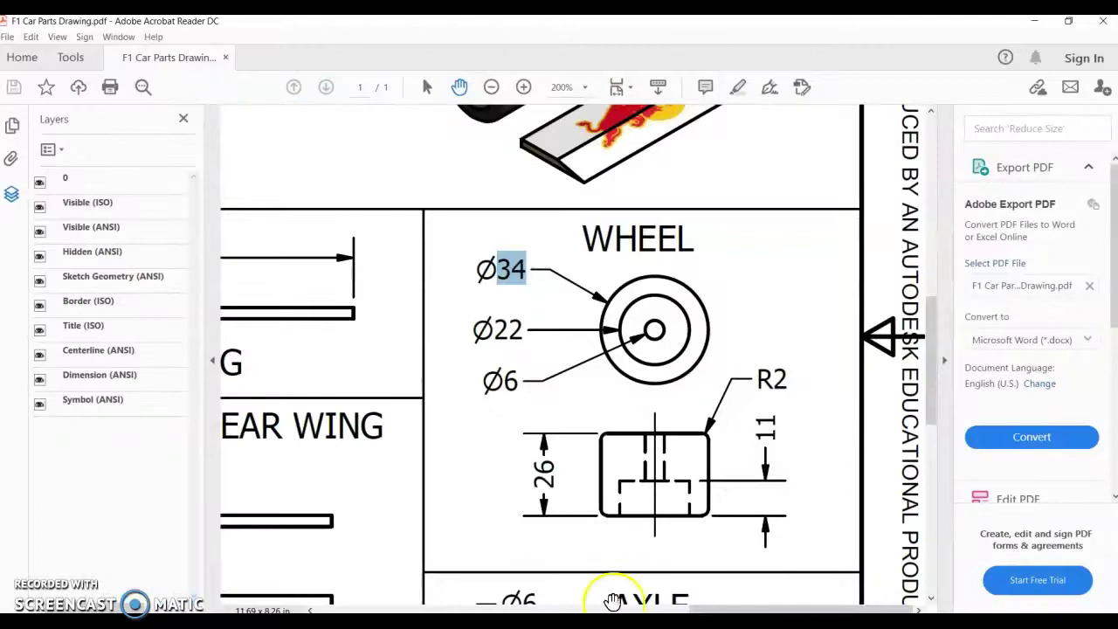
pyautogui.scroll(-1, 730, 527)
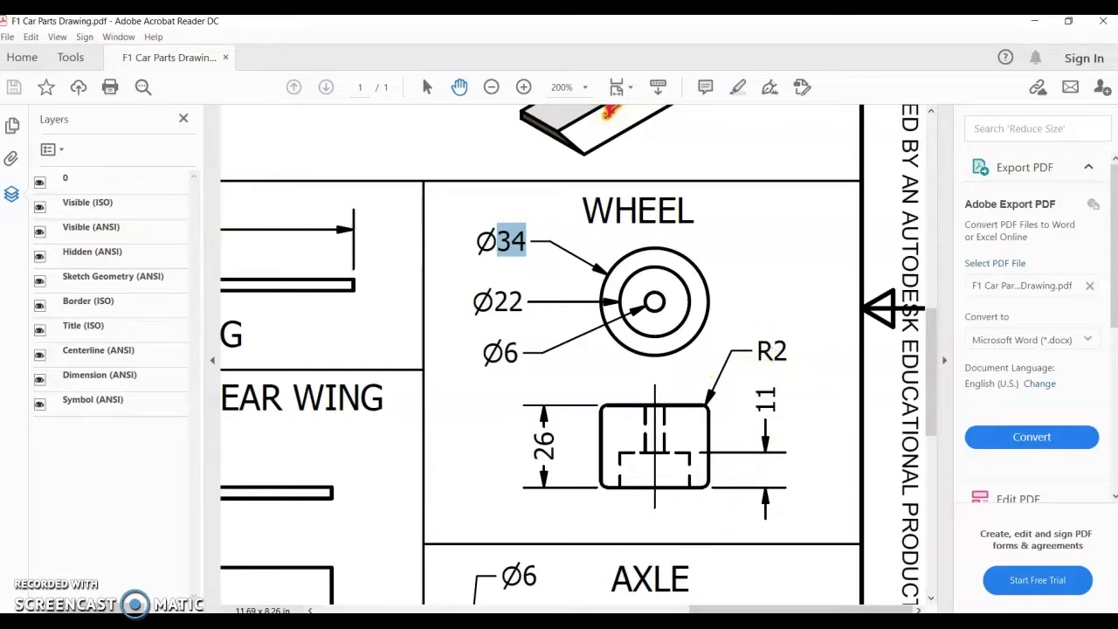
pyautogui.click(541, 594)
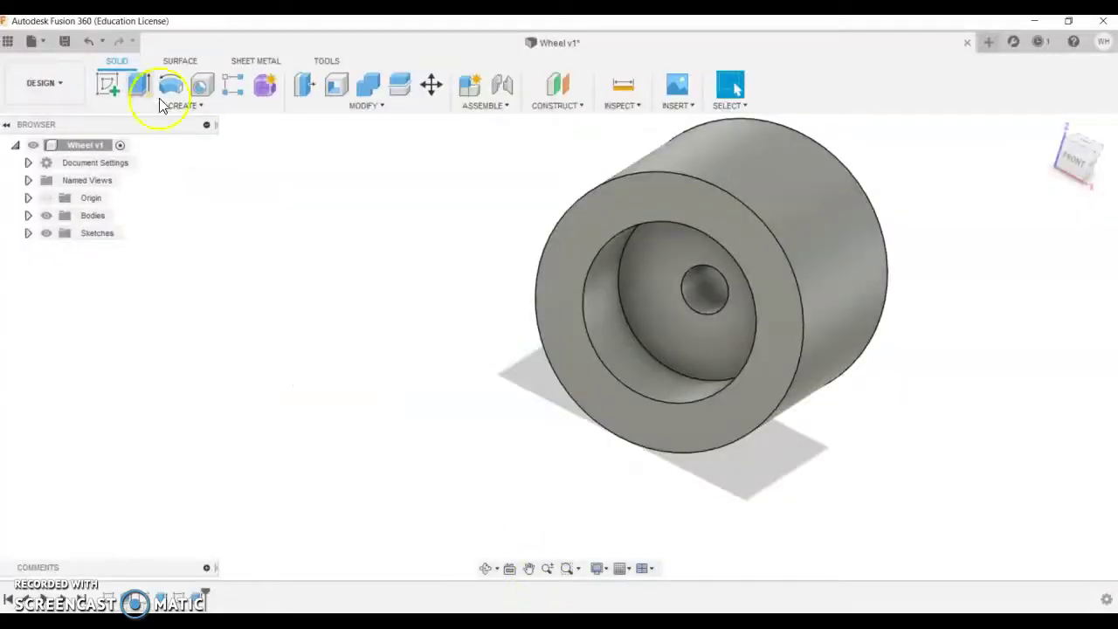
pyautogui.click(356, 105)
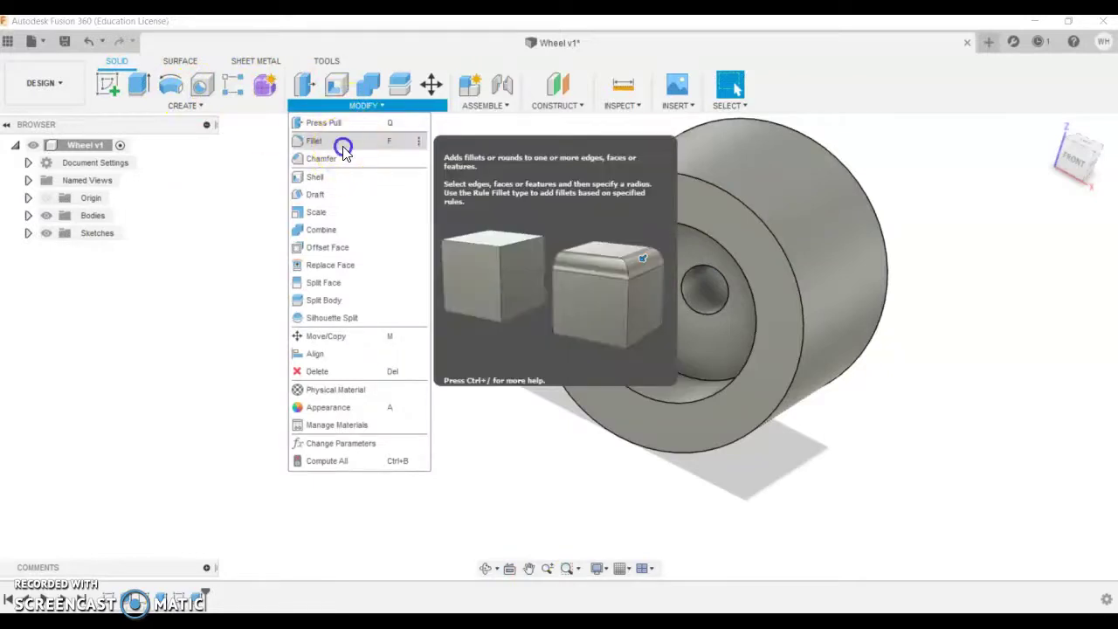
pyautogui.click(342, 146)
pyautogui.click(626, 177)
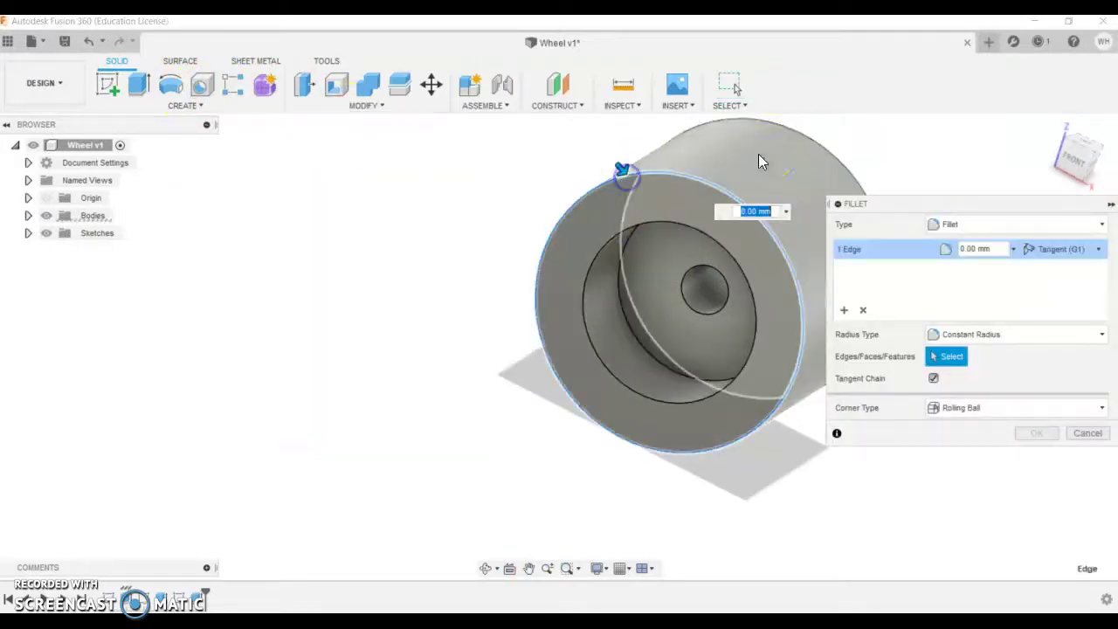
pyautogui.click(795, 141)
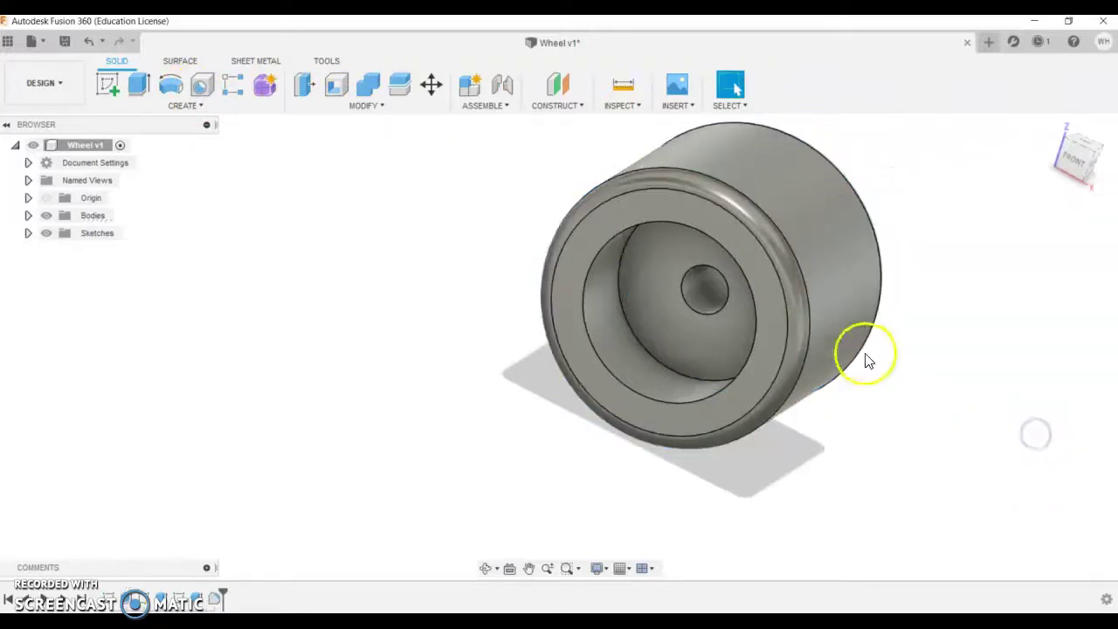
# - Inspect the filleted wheel and start a new sketch on the floor of its front recess
pyautogui.scroll(3, 789, 269)
pyautogui.keyDown('shift'); pyautogui.moveTo(867, 255); pyautogui.dragTo(847, 233, button='middle'); pyautogui.keyUp('shift')
pyautogui.press('Escape')
pyautogui.scroll(-3, 865, 358)
pyautogui.scroll(4, 830, 330)
pyautogui.scroll(-3, 821, 343)
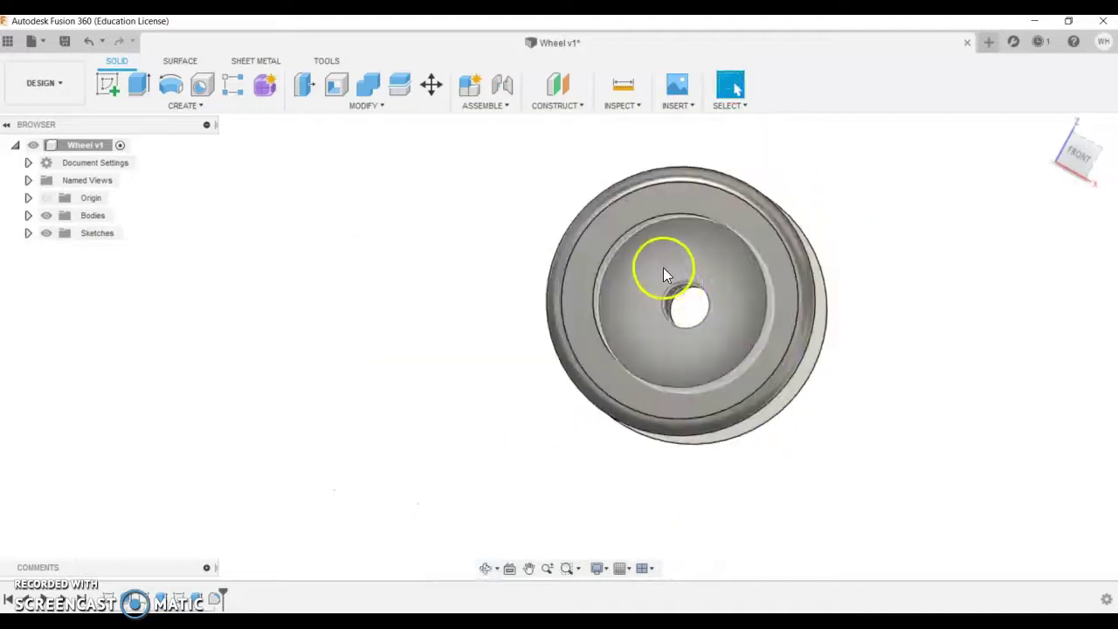
pyautogui.click(662, 266)
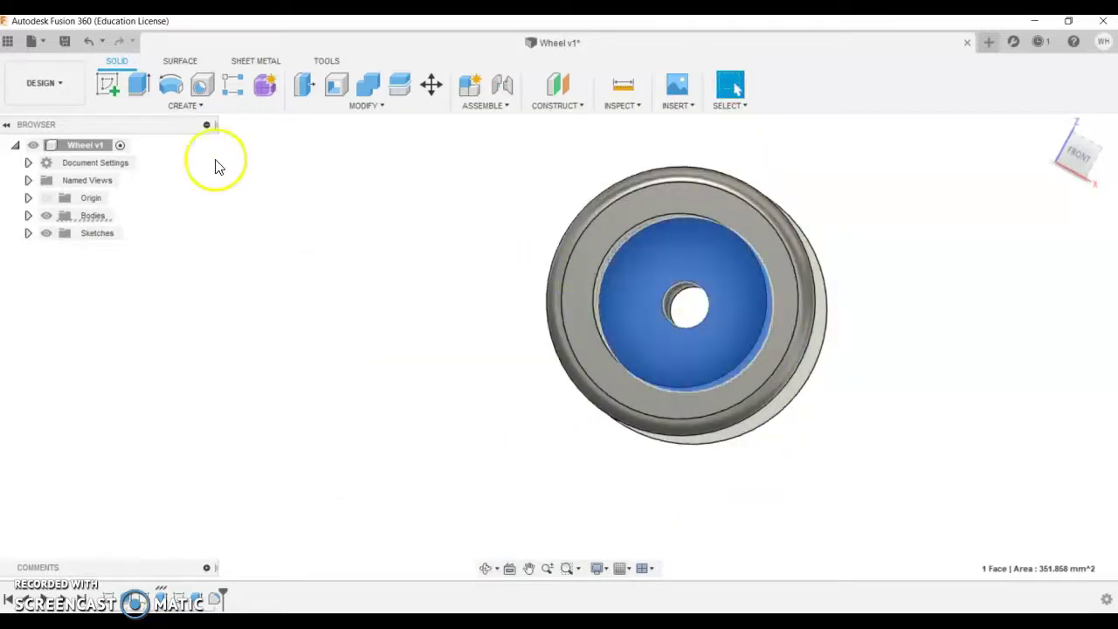
pyautogui.click(107, 84)
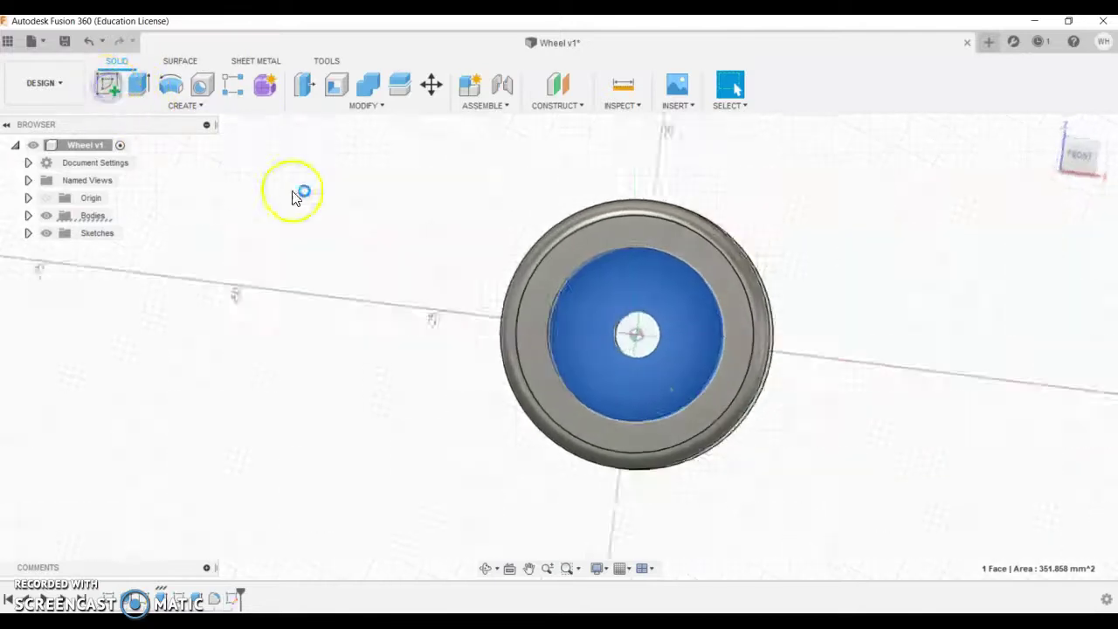
pyautogui.scroll(5, 664, 306)
pyautogui.scroll(5, 628, 296)
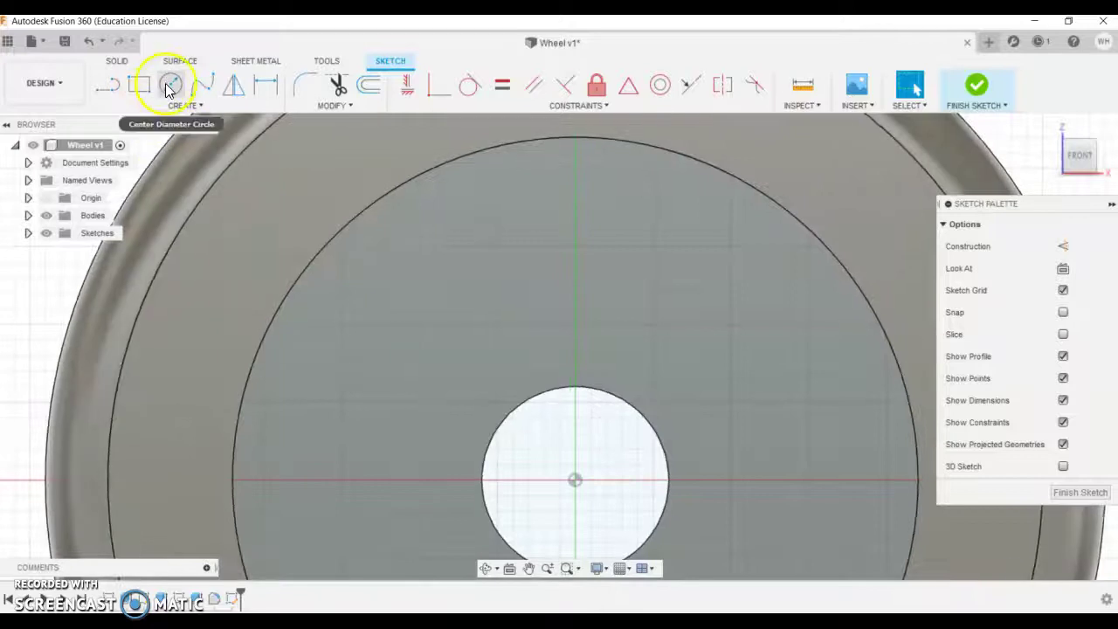
pyautogui.click(170, 88)
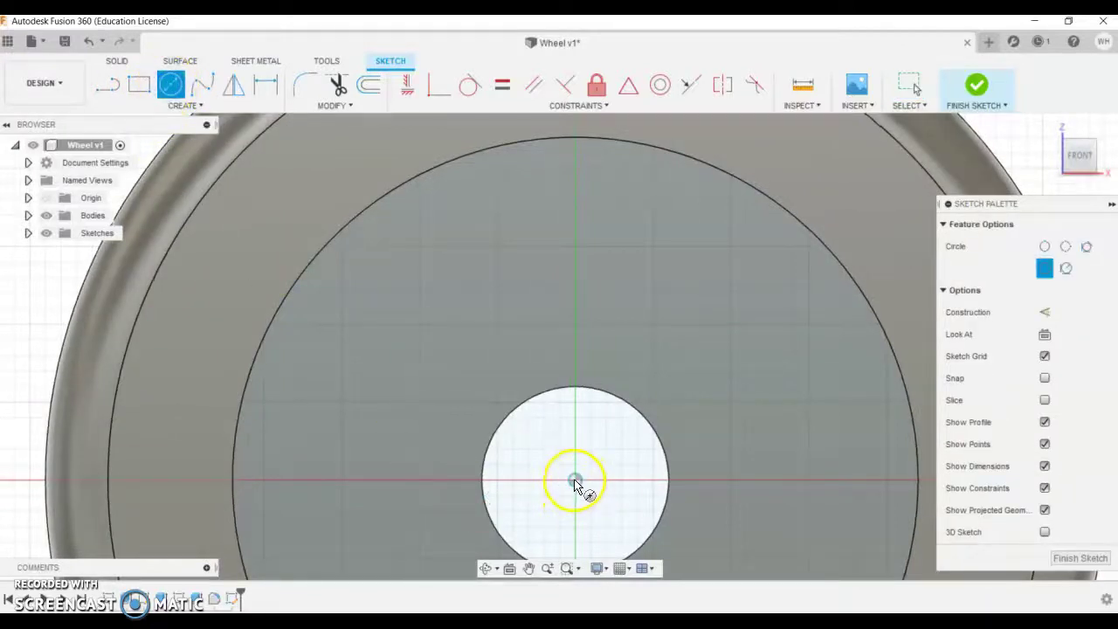
pyautogui.click(575, 481)
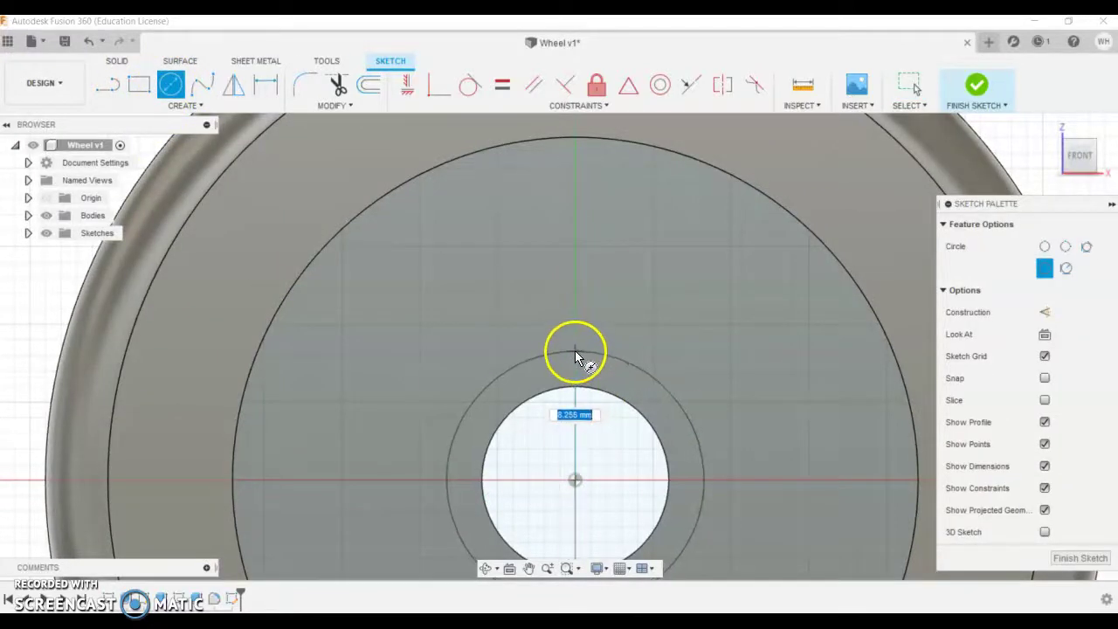
pyautogui.press('Escape')
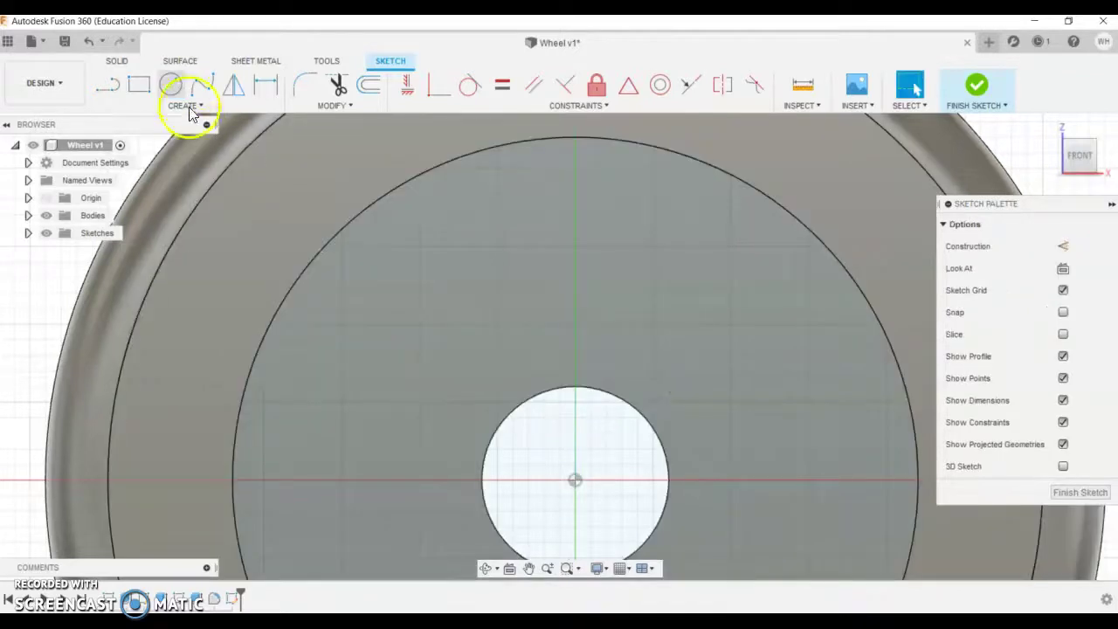
# - Draw two construction circles centred on the origin, one about 8.3 mm in diameter around the axle hole and one about 21 mm inside the recess edge
pyautogui.click(171, 85)
pyautogui.click(1044, 312)
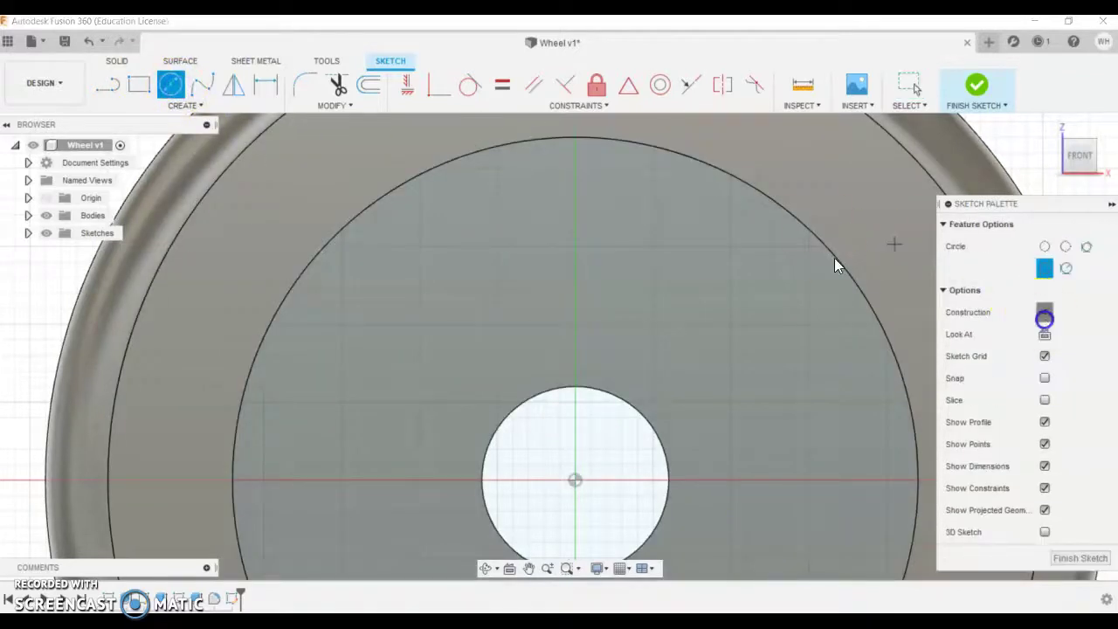
pyautogui.click(575, 480)
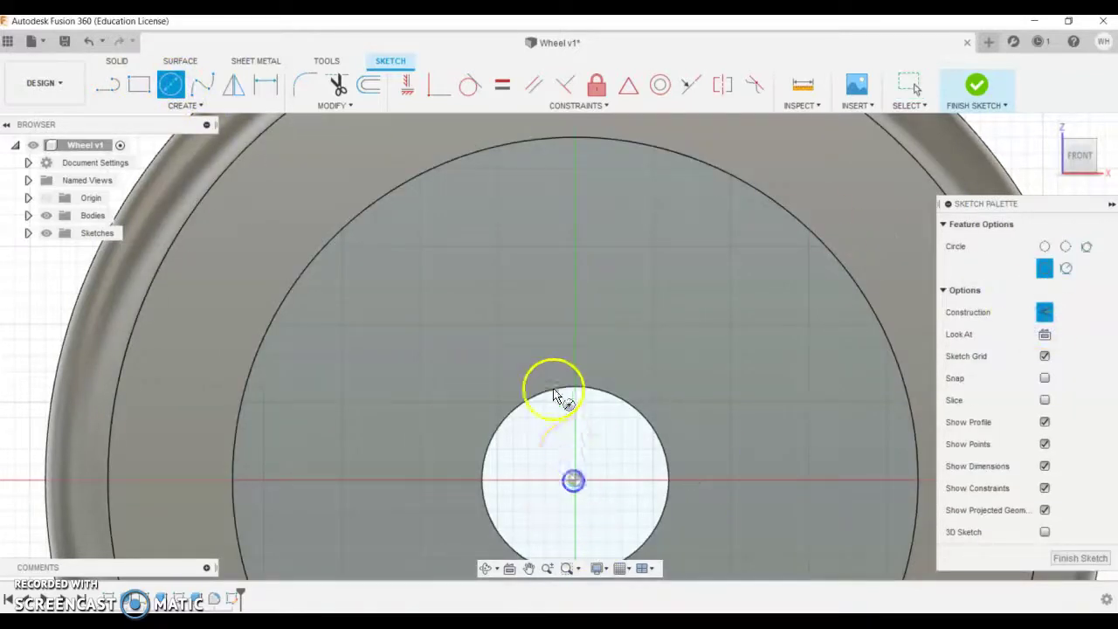
pyautogui.click(575, 352)
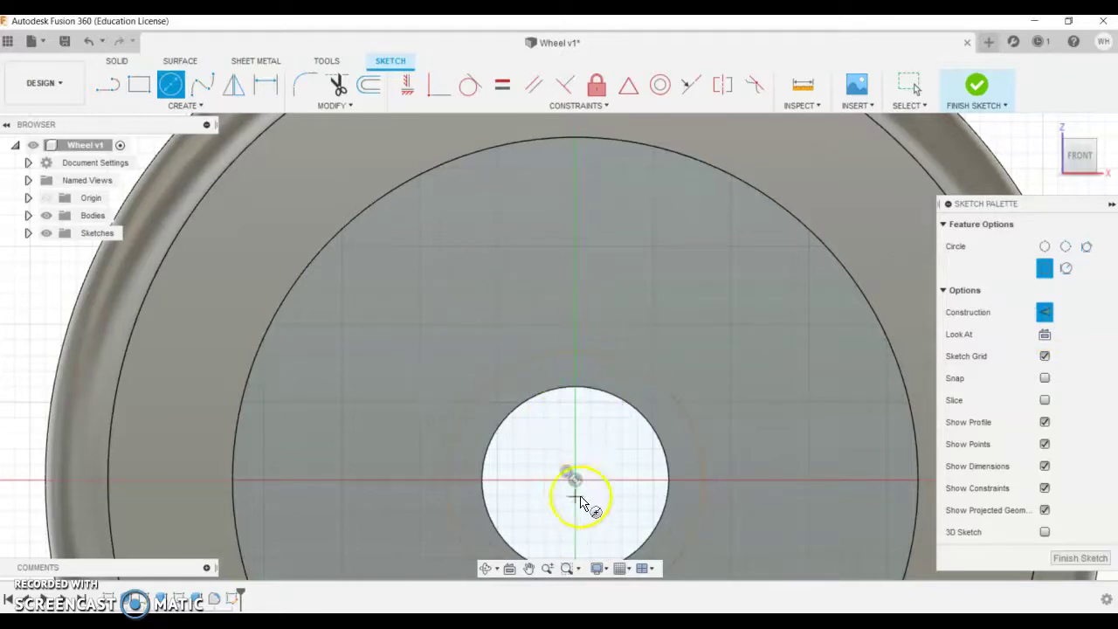
pyautogui.click(574, 479)
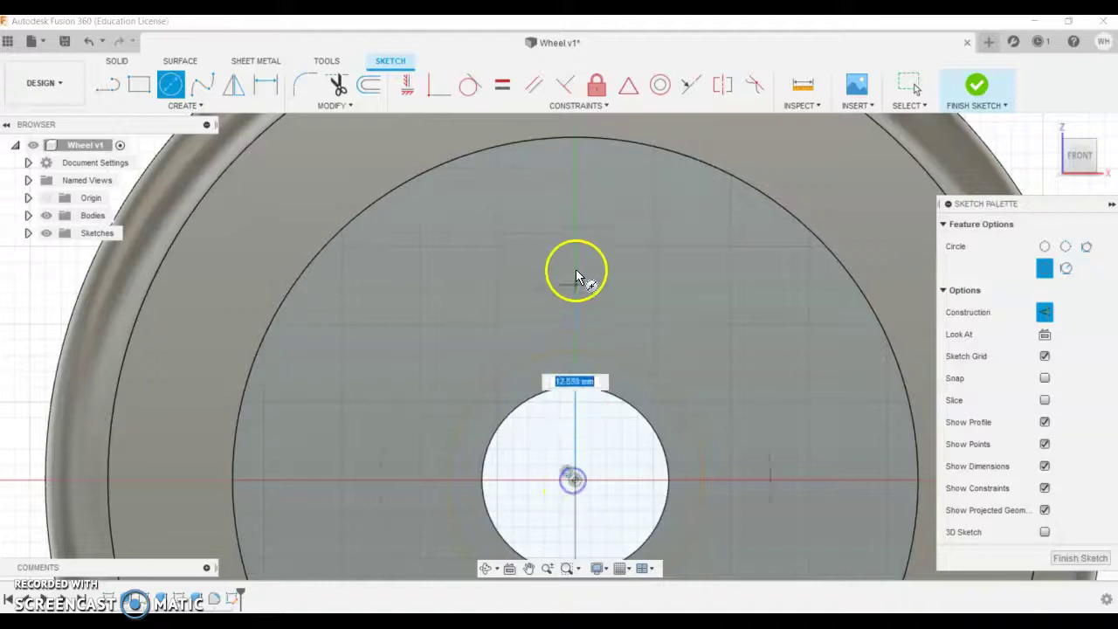
pyautogui.click(564, 152)
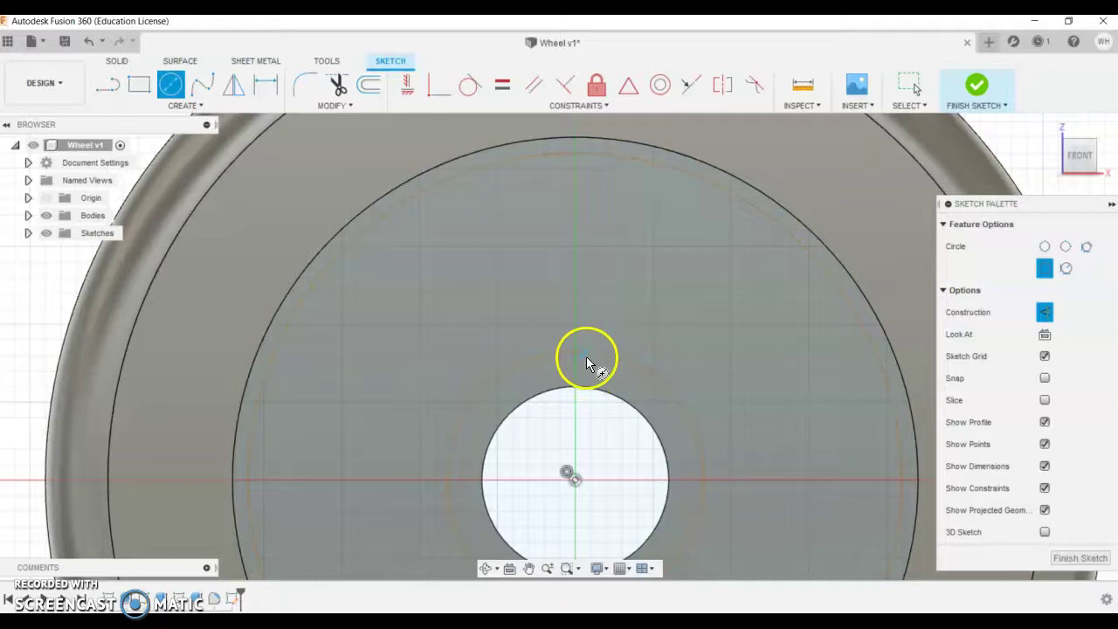
pyautogui.press('Escape')
# - Dimension the gap between the inner construction circle and the axle hole's edge at 2 mm
pyautogui.press('d')
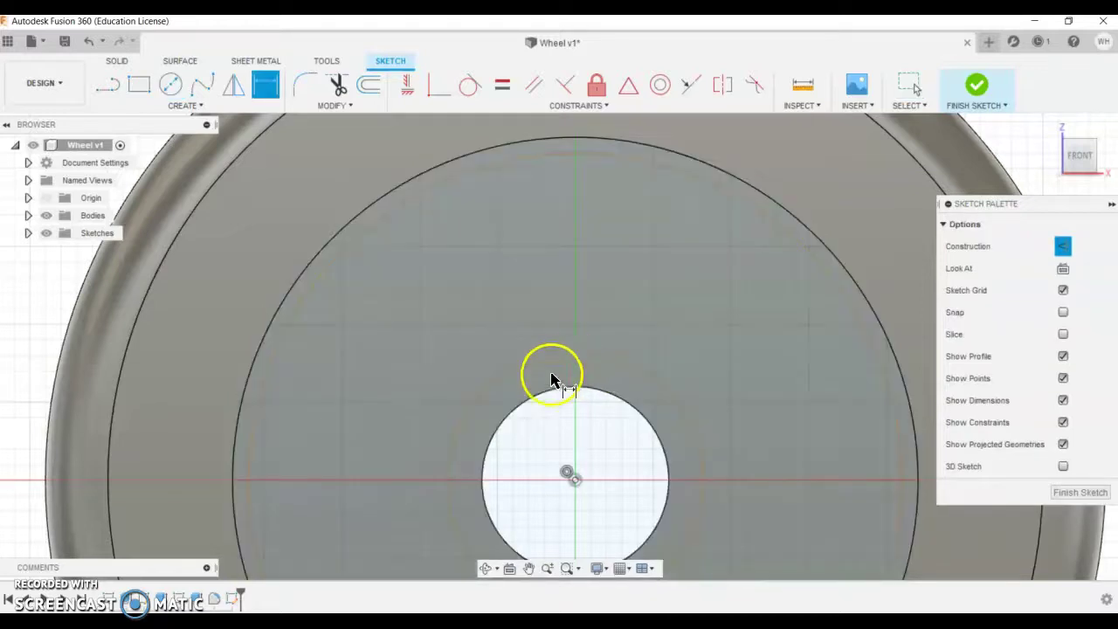
pyautogui.click(567, 353)
pyautogui.click(565, 394)
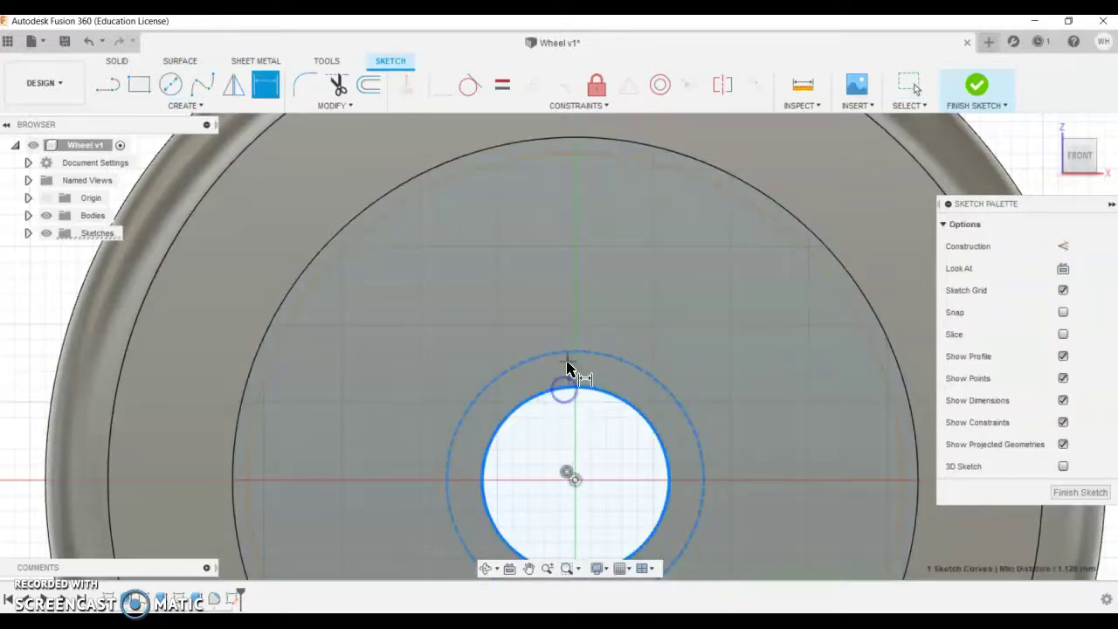
pyautogui.click(560, 371)
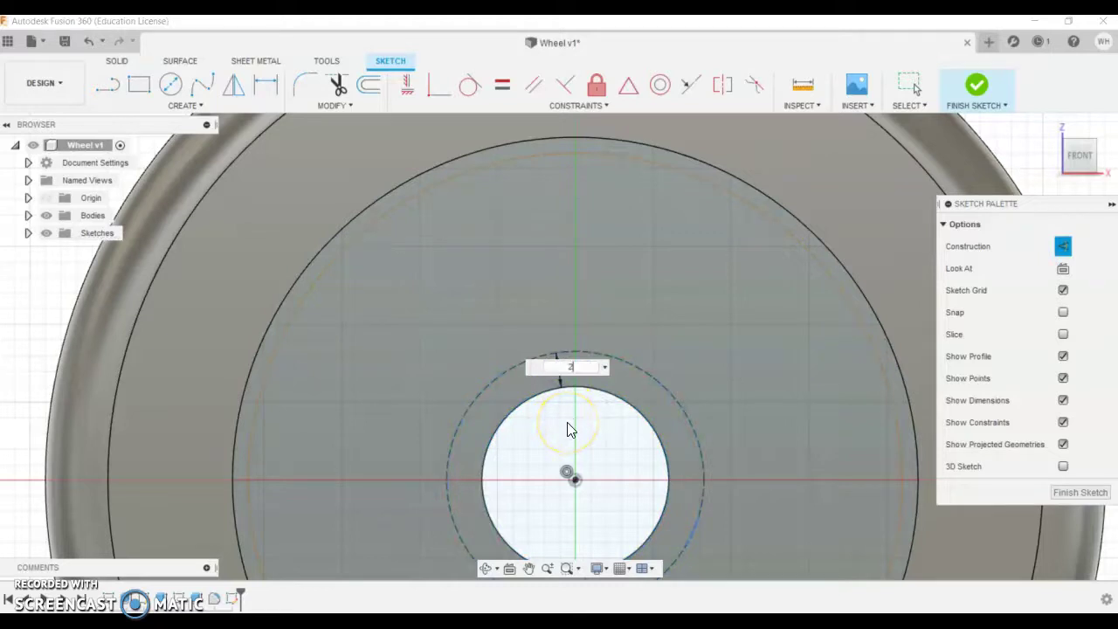
pyautogui.press('Return')
# - Dimension the gap between the outer construction circle and the recess edge at 1 mm
pyautogui.click(491, 165)
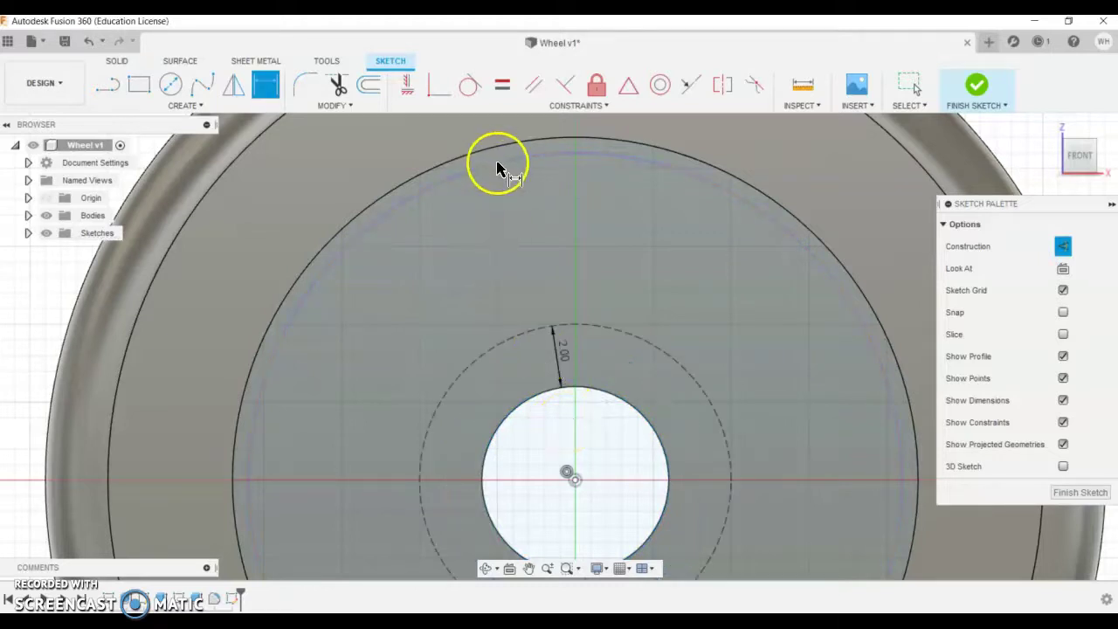
pyautogui.click(497, 159)
pyautogui.click(498, 160)
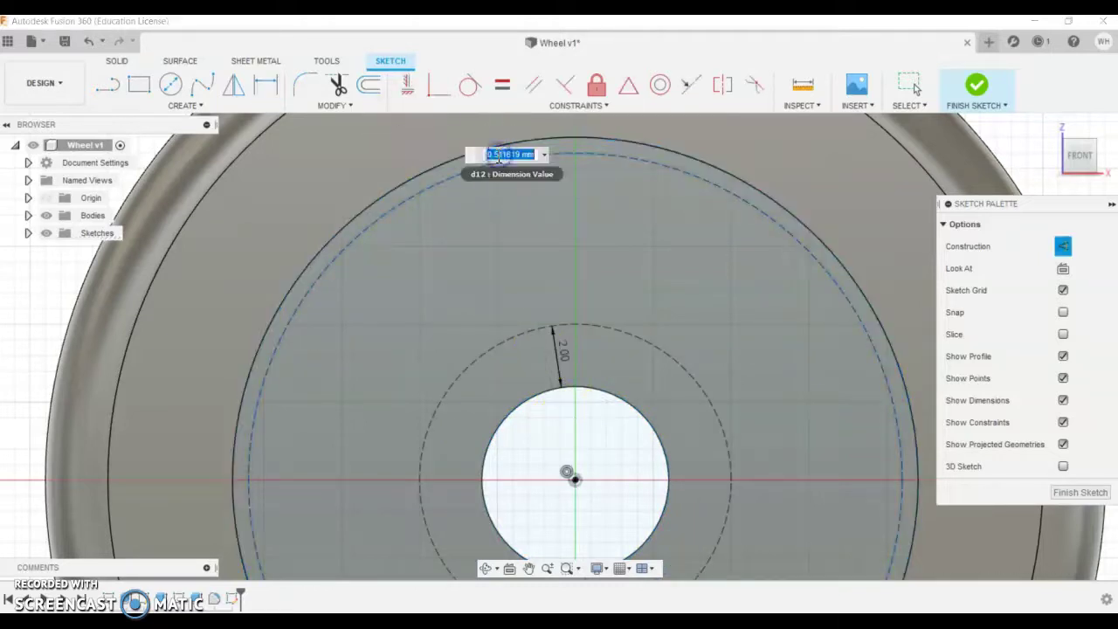
pyautogui.write('1')
pyautogui.press('Return')
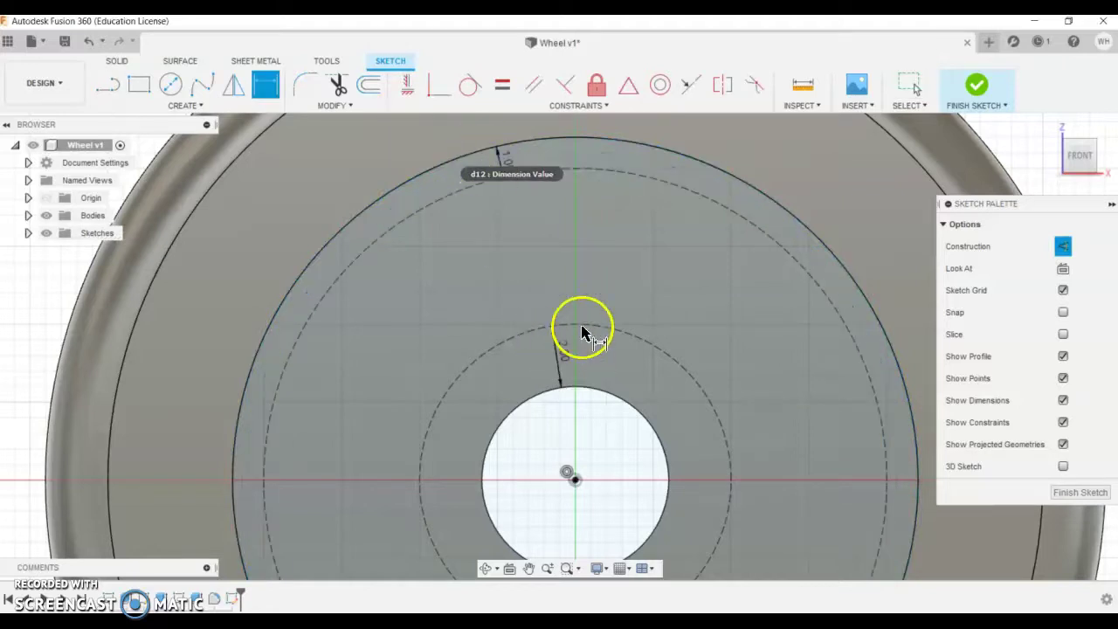
# - Change the gap between the inner construction circle and the axle hole to 1 mm
pyautogui.doubleClick(565, 366)
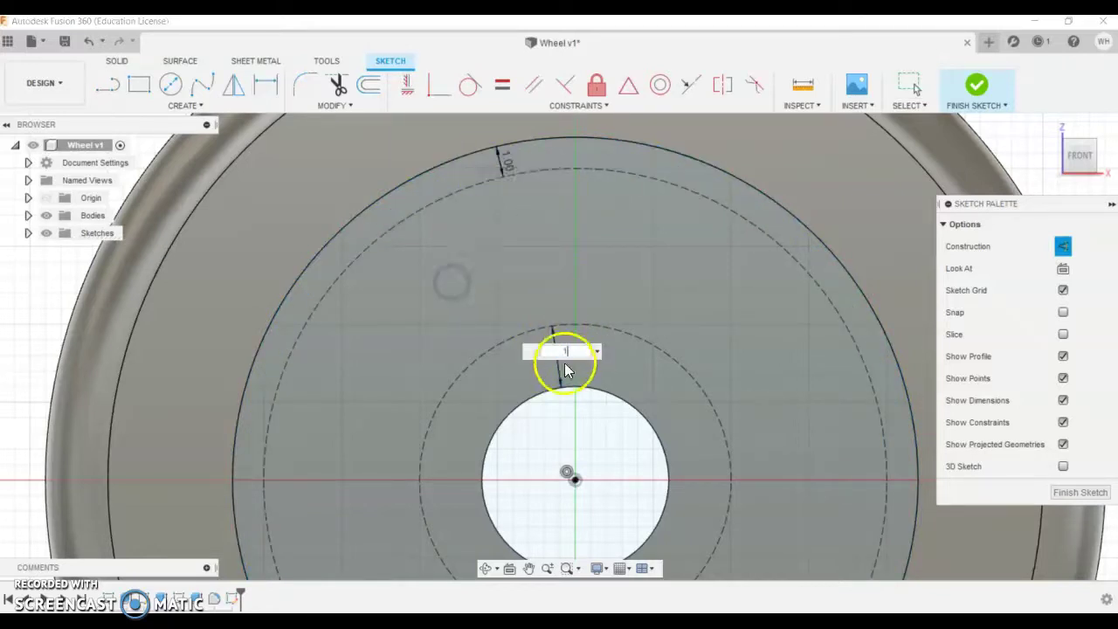
pyautogui.write('1')
pyautogui.press('Return')
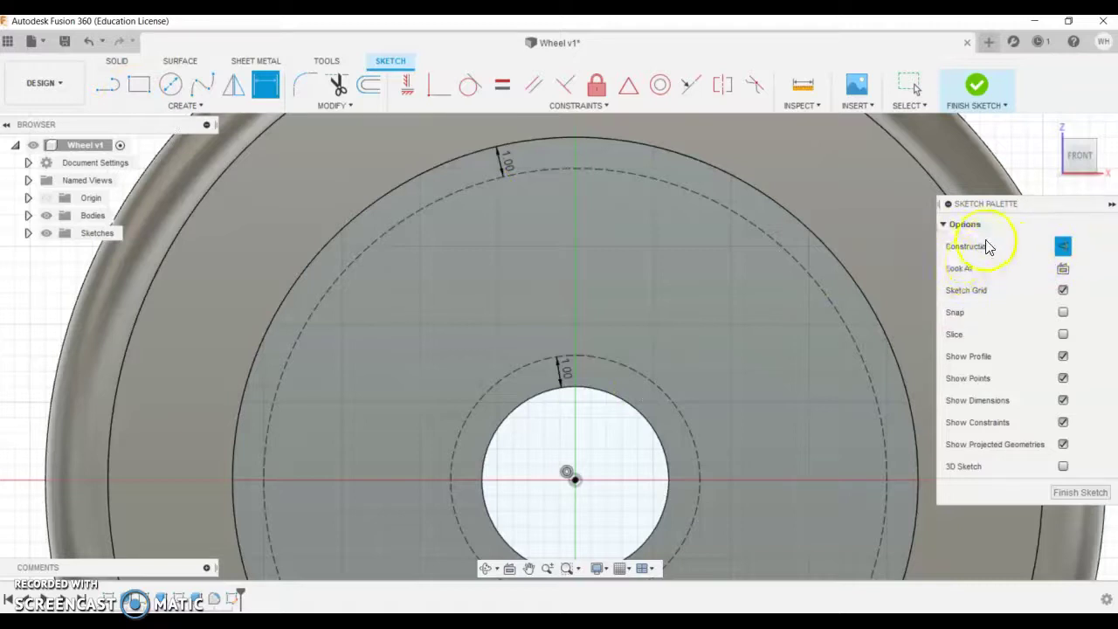
# - Turn off construction mode, draw a closed, irregular five-sided line profile between the two construction circles above the axle hole, and select its area
pyautogui.click(1064, 247)
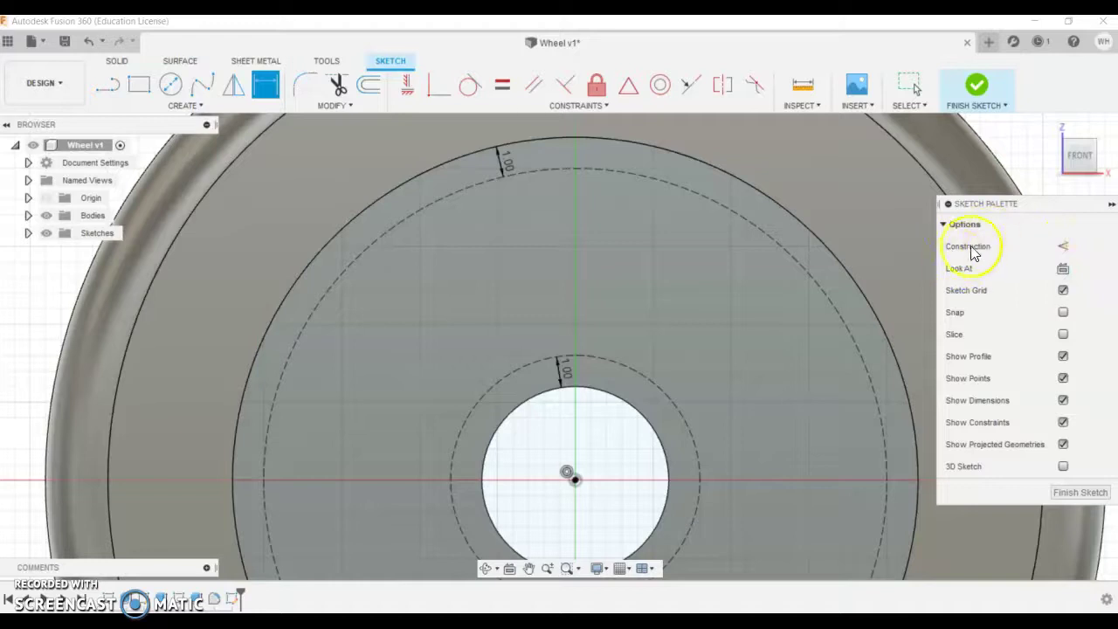
pyautogui.click(107, 84)
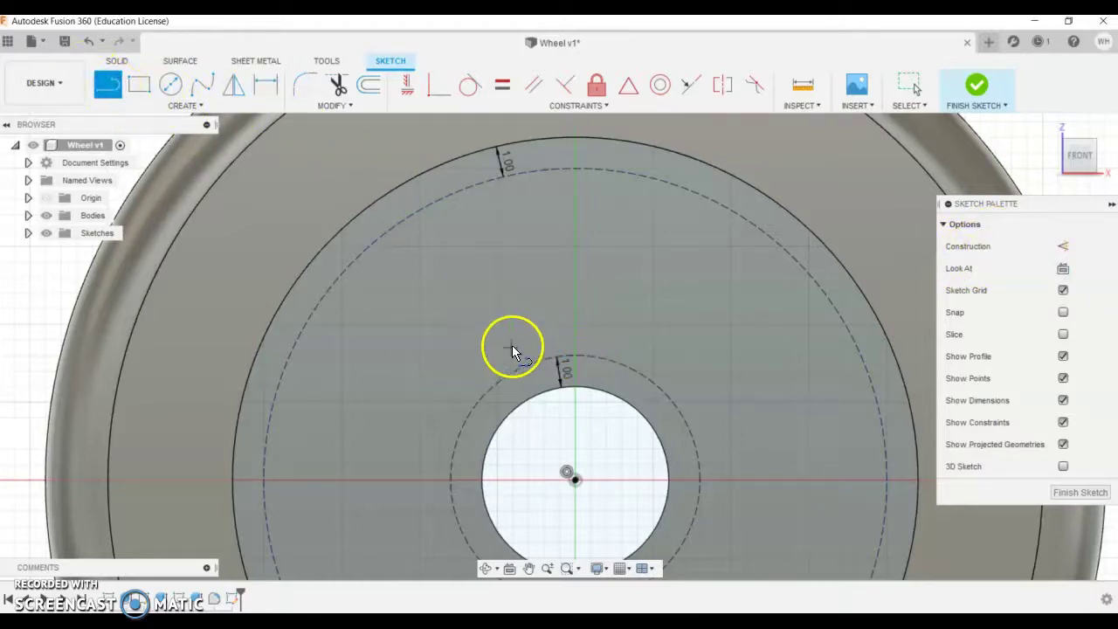
pyautogui.click(489, 184)
pyautogui.click(449, 259)
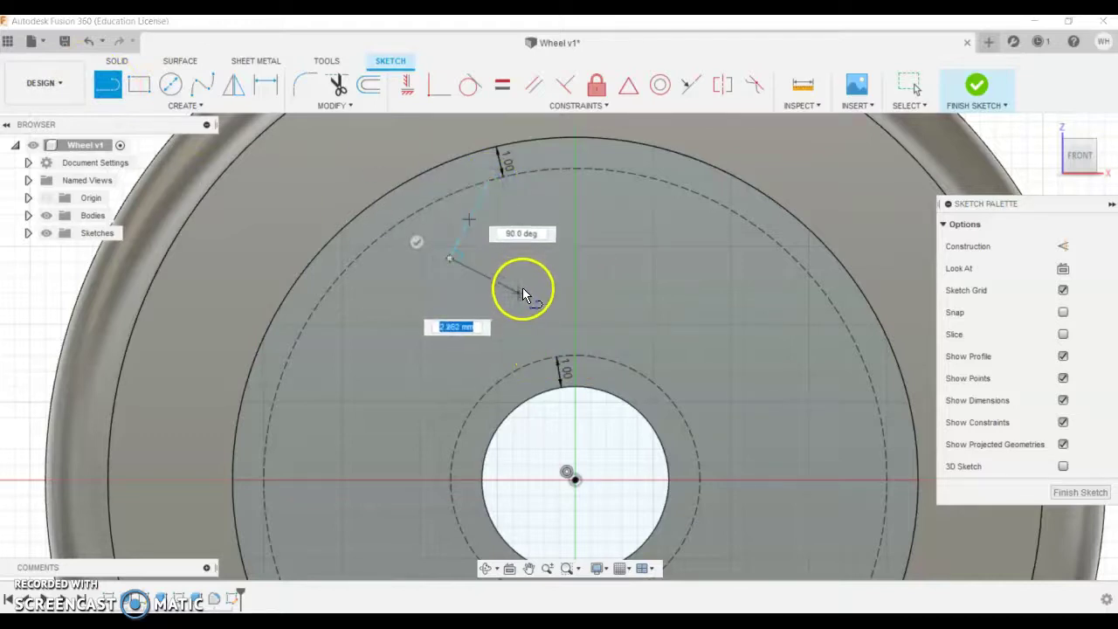
pyautogui.click(535, 303)
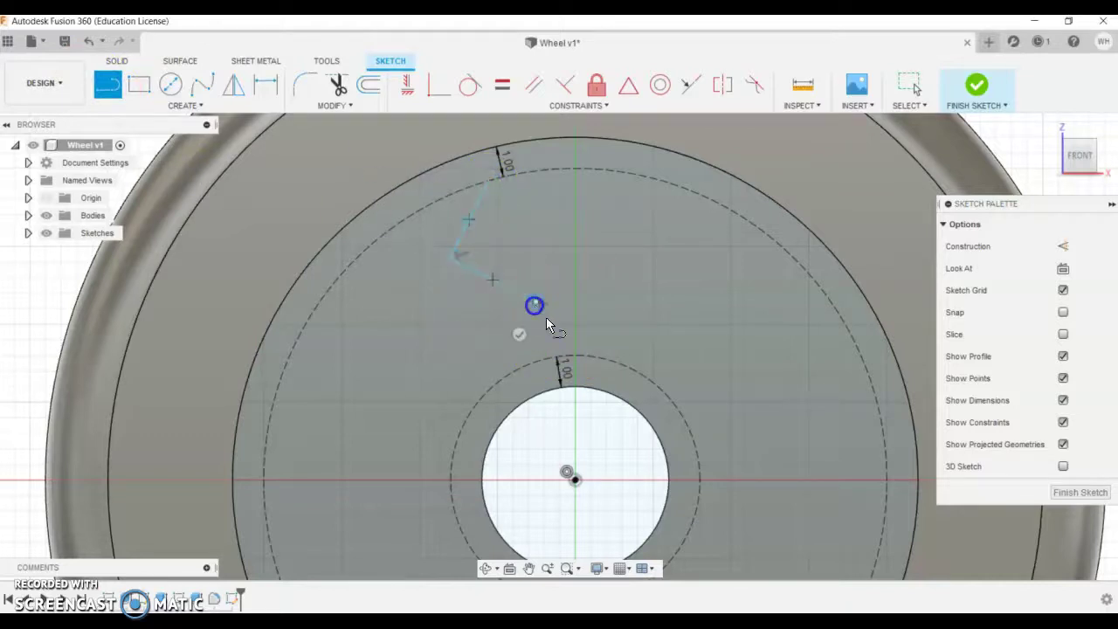
pyautogui.doubleClick(534, 360)
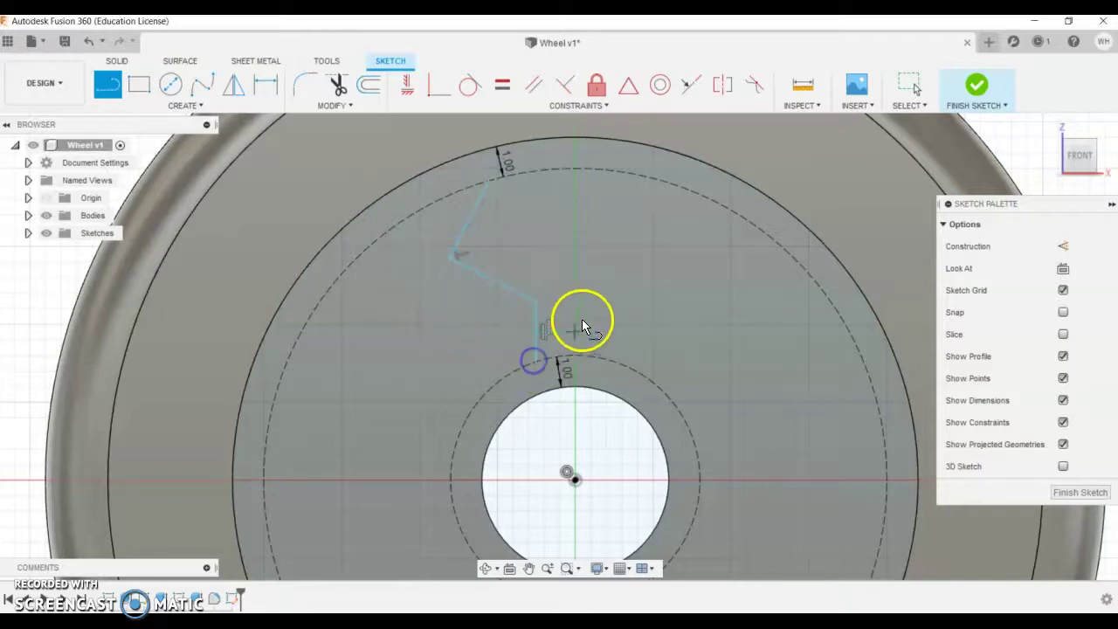
pyautogui.click(539, 362)
pyautogui.click(654, 251)
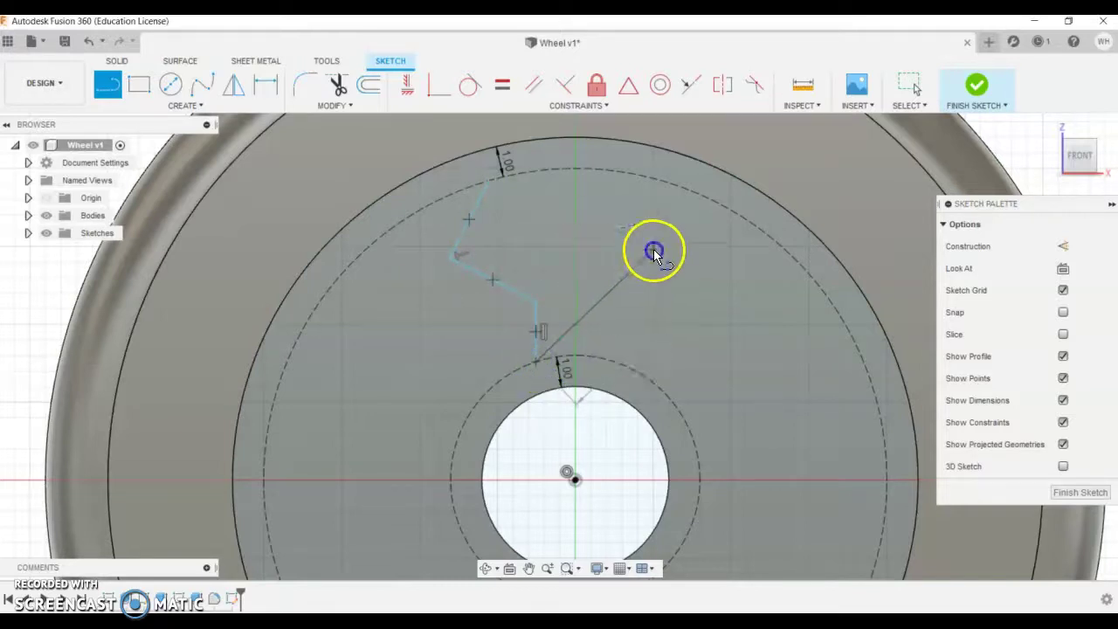
pyautogui.doubleClick(493, 179)
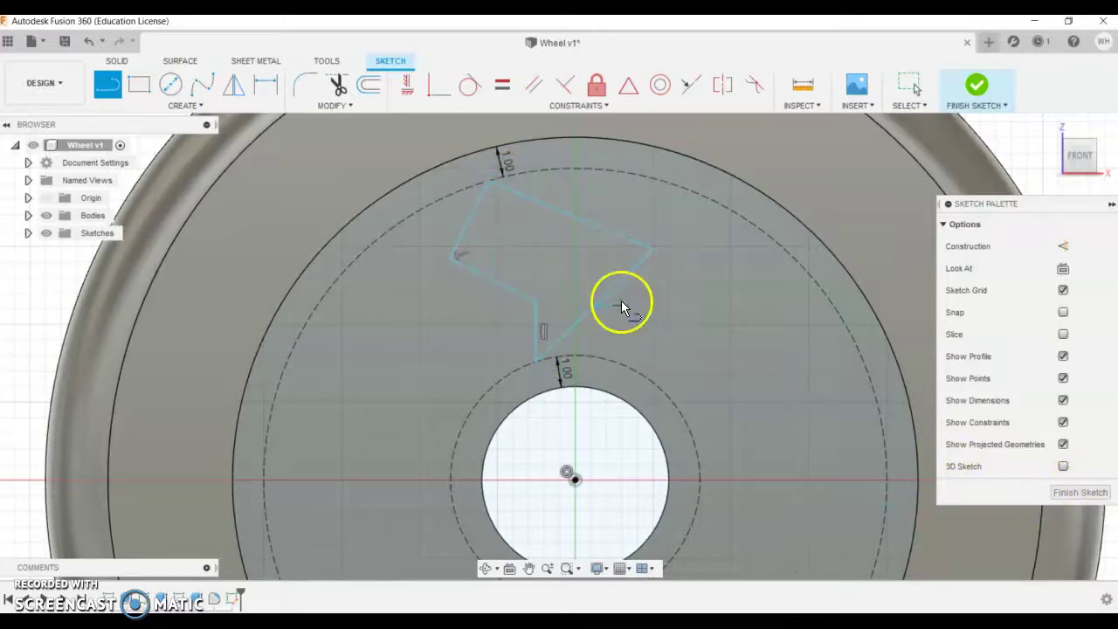
pyautogui.scroll(5, 485, 210)
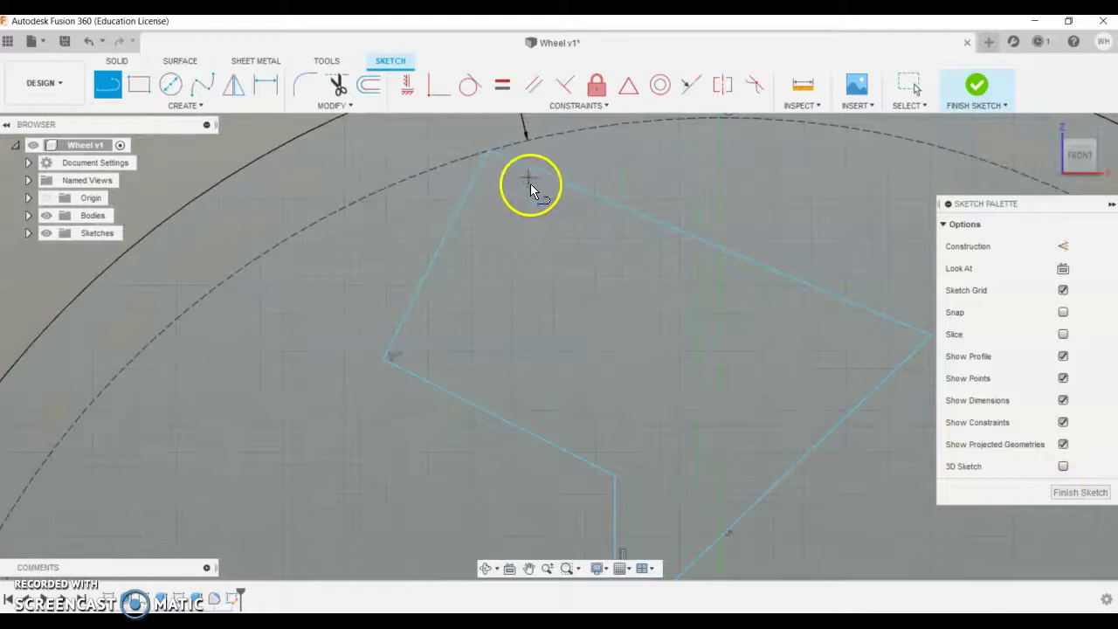
pyautogui.press('Escape')
pyautogui.click(519, 229)
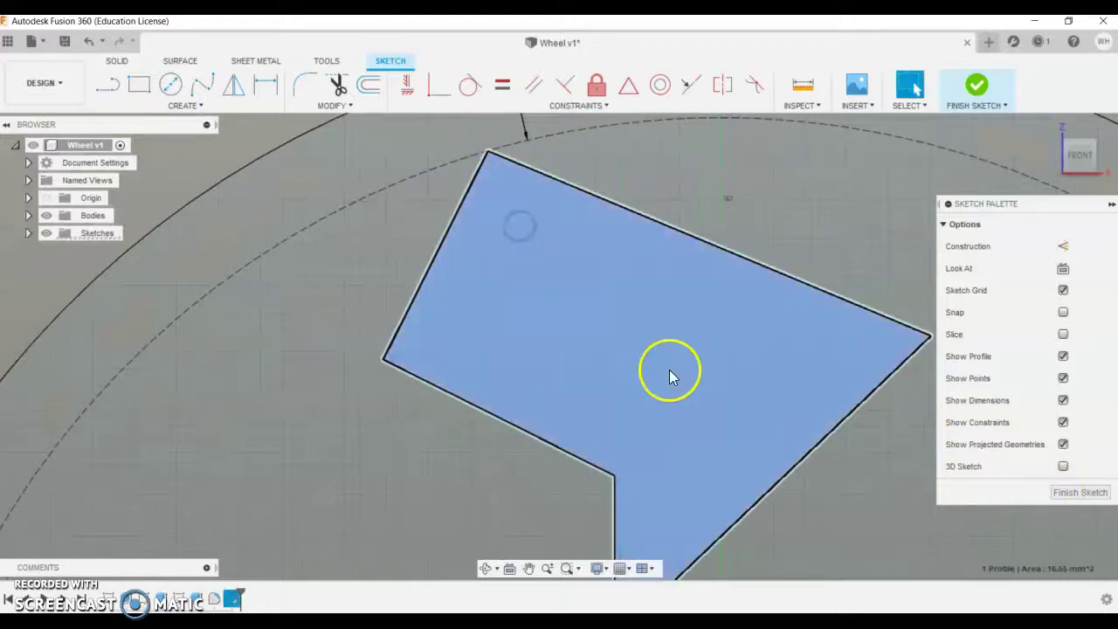
# - Finish the sketch and extrude the five-sided profile 6.2 mm into the recess floor as a cut
pyautogui.click(1079, 492)
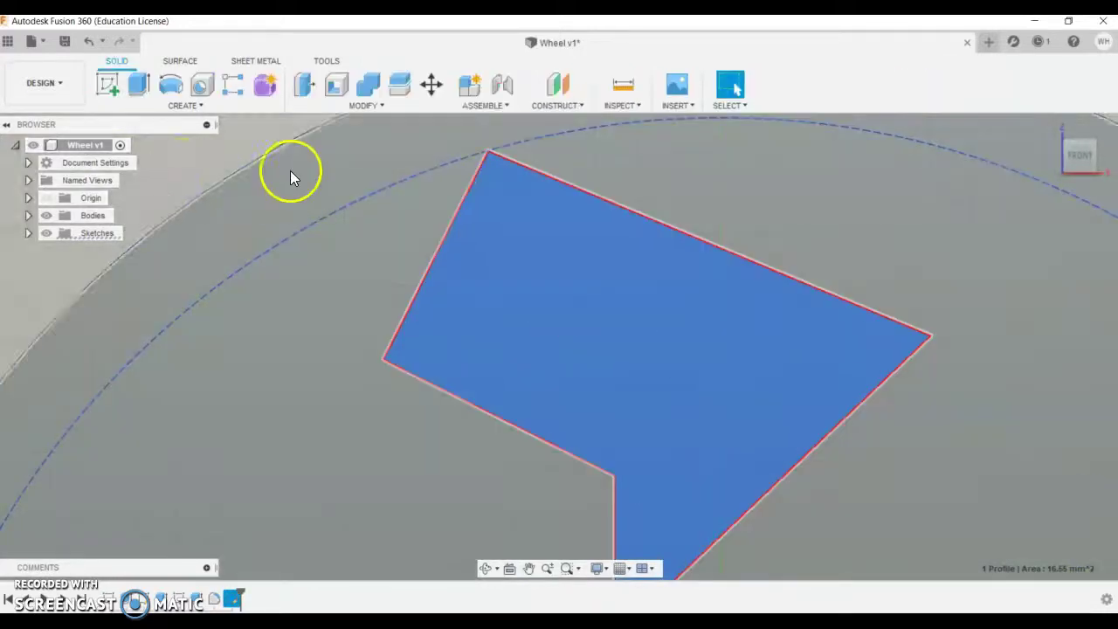
pyautogui.click(140, 85)
pyautogui.click(690, 403)
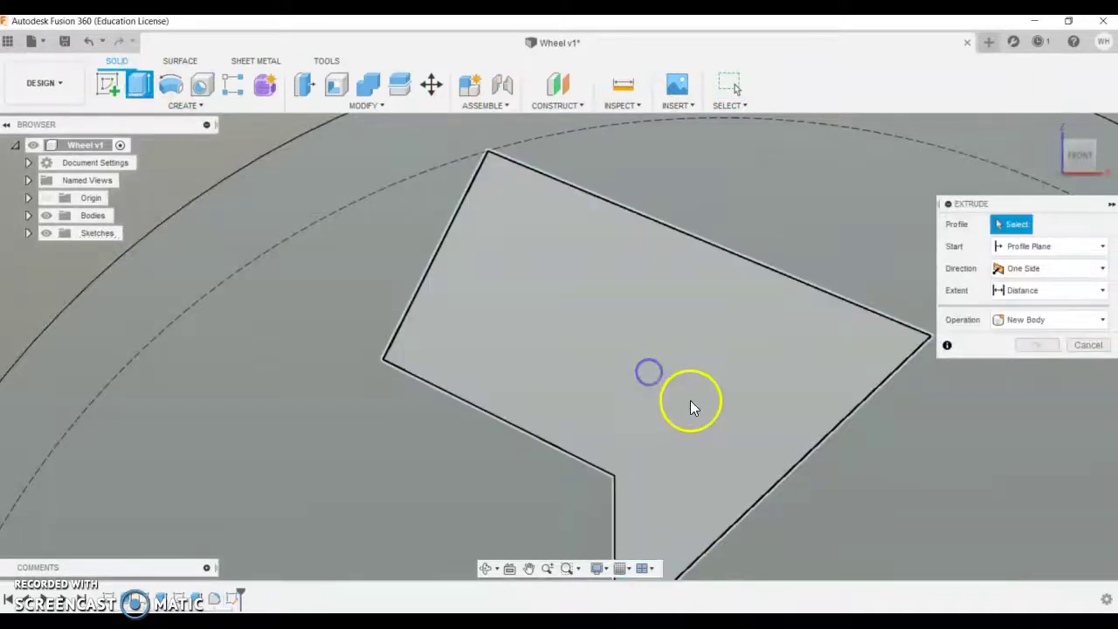
pyautogui.click(656, 369)
pyautogui.moveTo(672, 399)
pyautogui.keyDown('shift'); pyautogui.mouseDown(button='middle')
pyautogui.moveTo(619, 394)
pyautogui.moveTo(651, 397)
pyautogui.mouseUp(button='middle'); pyautogui.keyUp('shift')
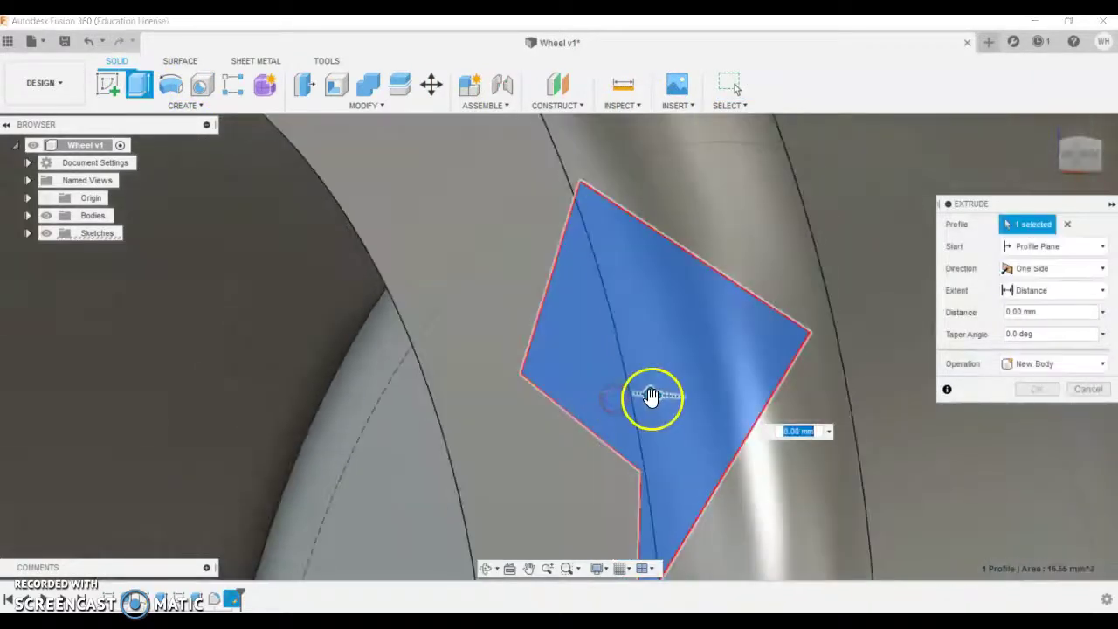
pyautogui.moveTo(651, 397); pyautogui.dragTo(1036, 487)
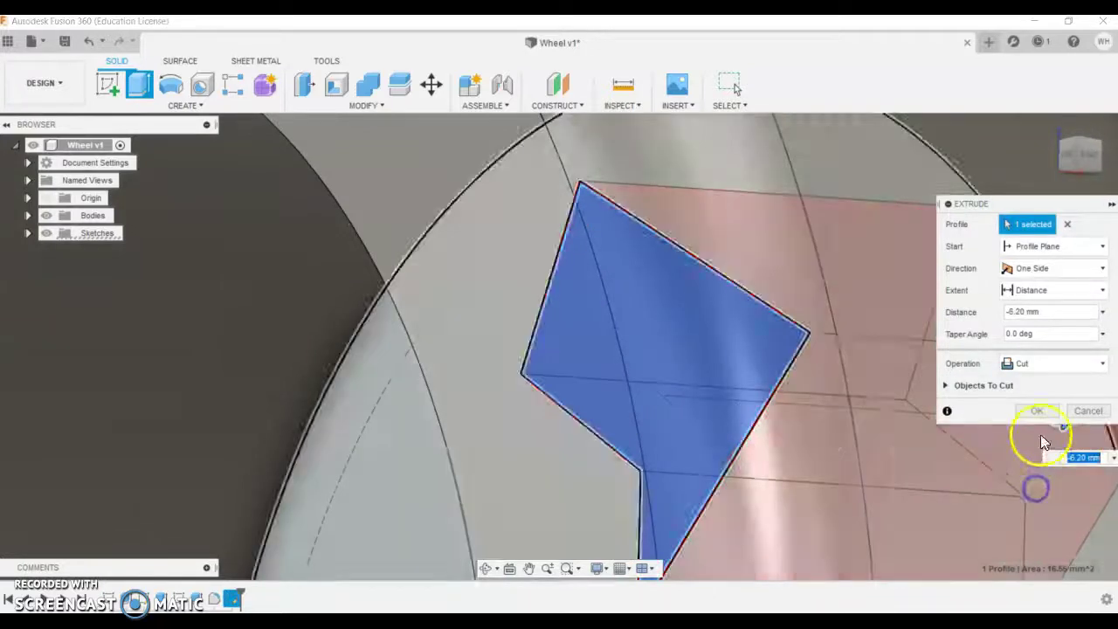
pyautogui.click(1037, 411)
pyautogui.scroll(-3, 780, 524)
pyautogui.keyDown('shift'); pyautogui.moveTo(557, 401); pyautogui.dragTo(847, 430, button='middle'); pyautogui.keyUp('shift')
pyautogui.scroll(-5, 626, 412)
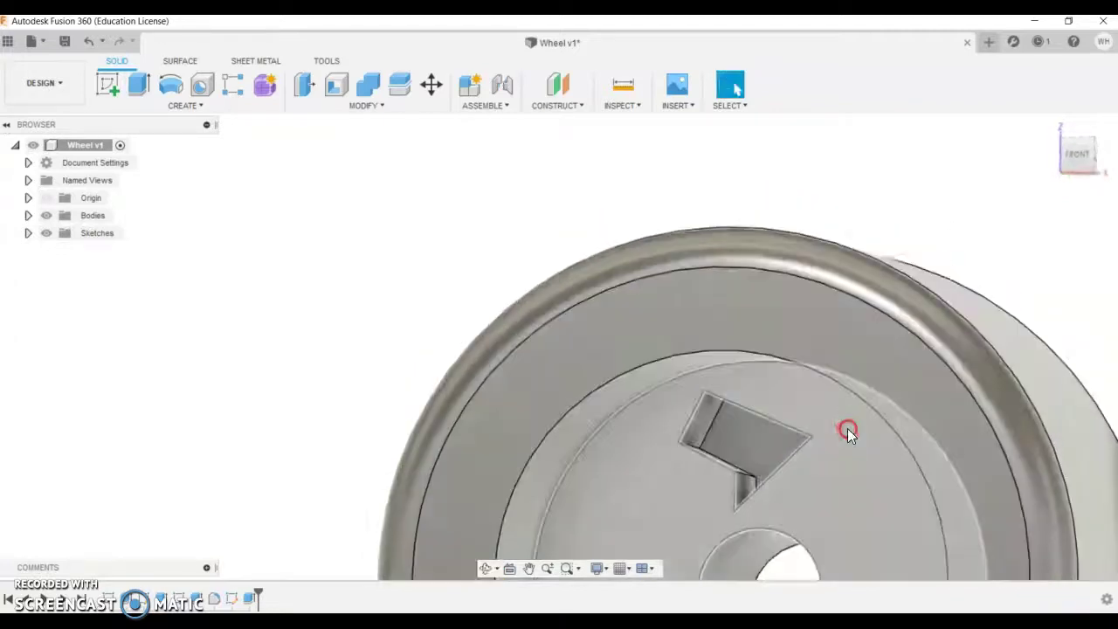
pyautogui.scroll(5, 748, 472)
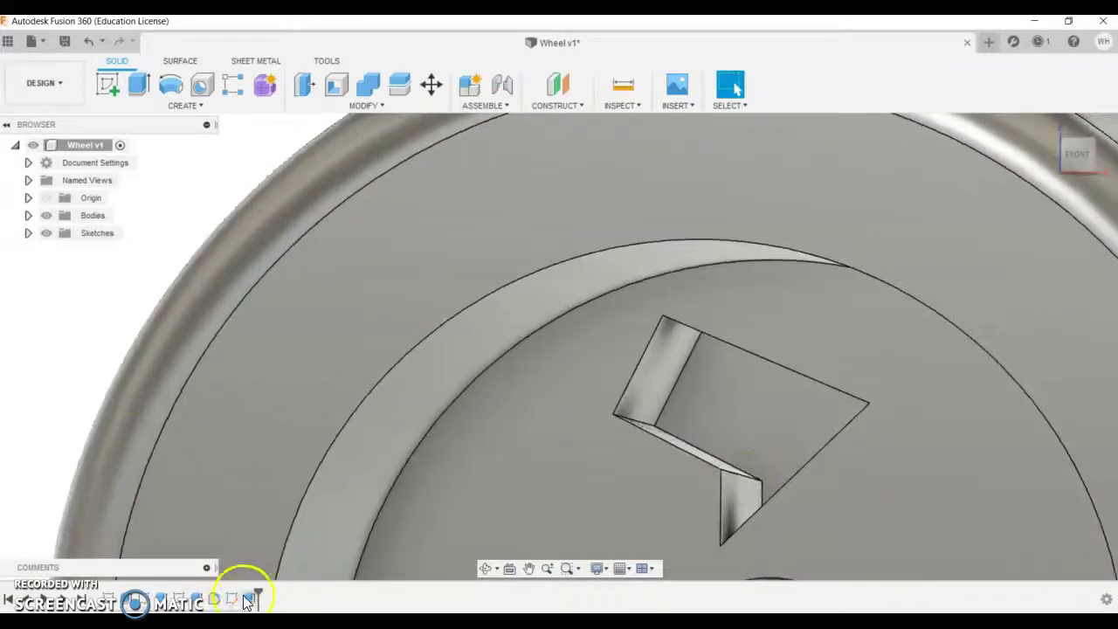
# - Edit the five-sided cut's extrusion so that its extent is All, through the whole wheel
pyautogui.doubleClick(247, 600)
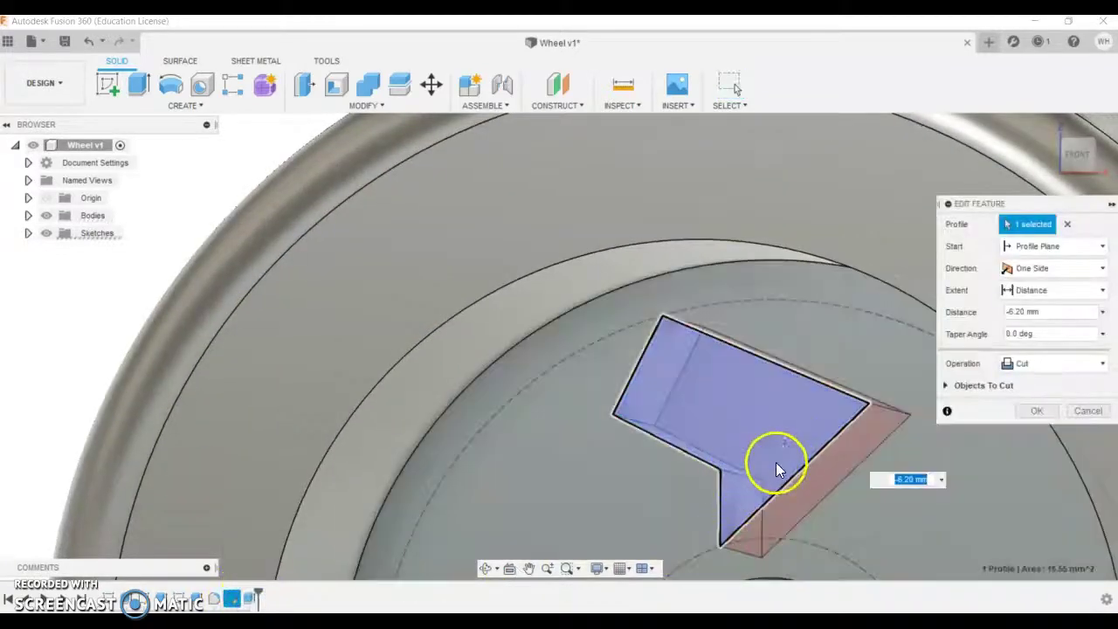
pyautogui.click(1024, 294)
pyautogui.click(1025, 350)
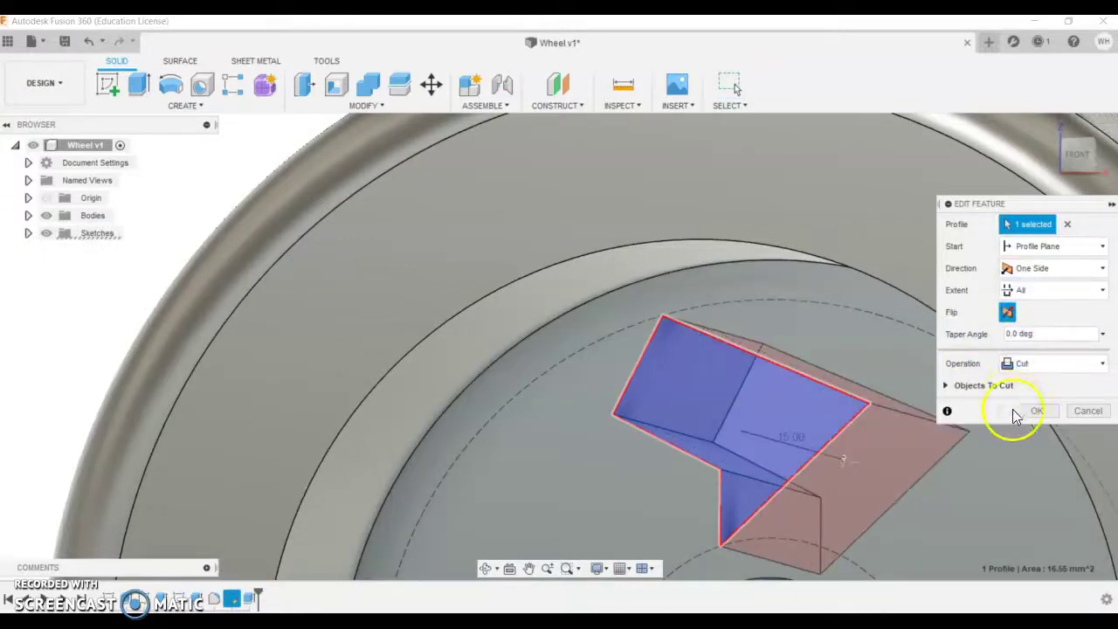
pyautogui.click(1037, 410)
# - Examine the five-sided cutout through the wheel from the front and from several angles
pyautogui.keyDown('shift'); pyautogui.moveTo(861, 527); pyautogui.dragTo(898, 498, button='middle'); pyautogui.keyUp('shift')
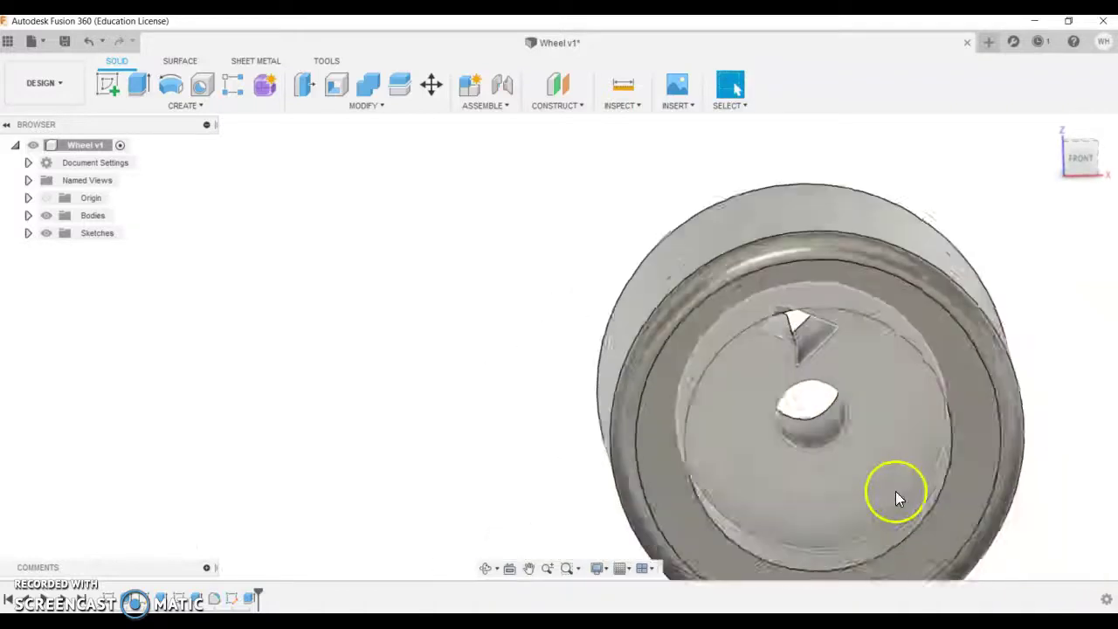
pyautogui.scroll(2, 896, 498)
pyautogui.click(1081, 159)
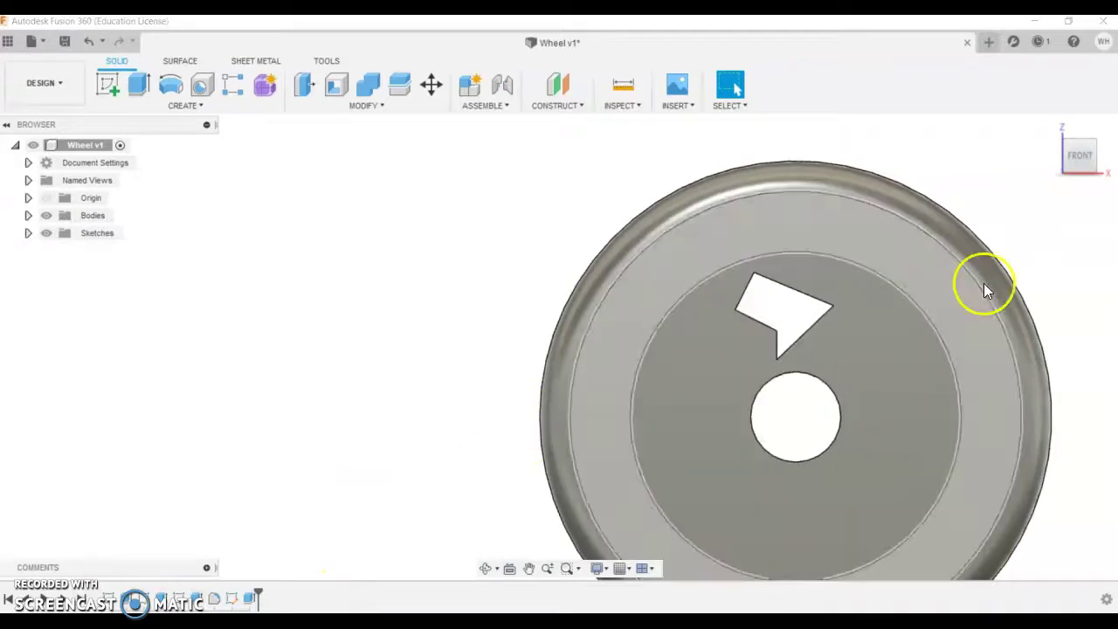
pyautogui.keyDown('shift'); pyautogui.moveTo(784, 332); pyautogui.dragTo(762, 343, button='middle'); pyautogui.keyUp('shift')
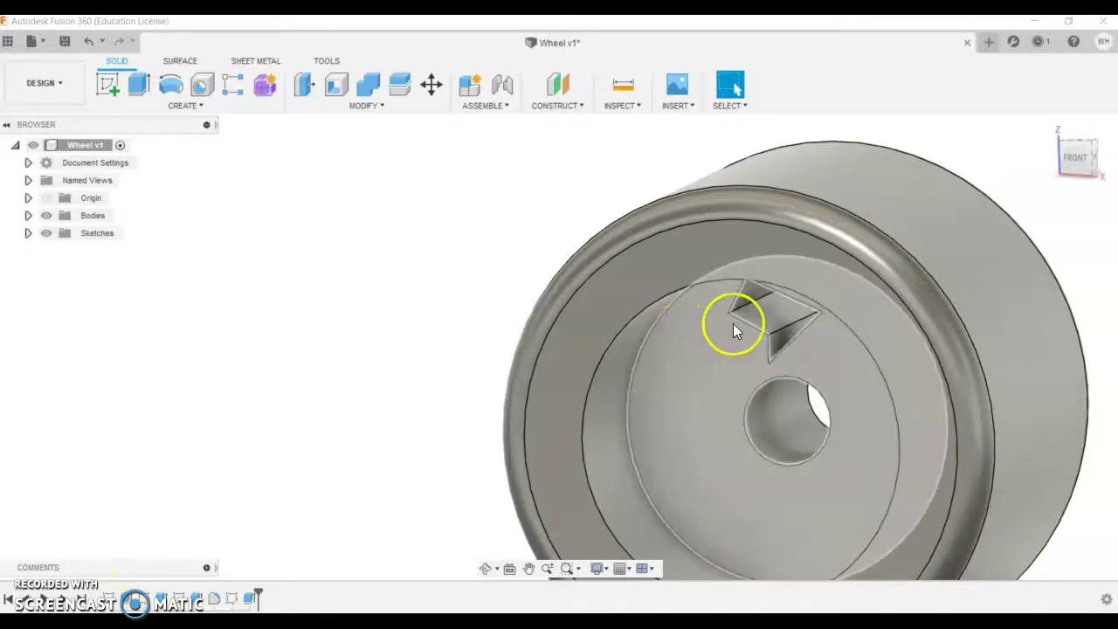
pyautogui.scroll(-3, 736, 326)
pyautogui.scroll(3, 862, 359)
pyautogui.keyDown('shift'); pyautogui.moveTo(796, 380); pyautogui.dragTo(820, 370, button='middle'); pyautogui.keyUp('shift')
pyautogui.scroll(3, 742, 309)
pyautogui.keyDown('shift'); pyautogui.moveTo(575, 275); pyautogui.dragTo(707, 332, button='middle'); pyautogui.keyUp('shift')
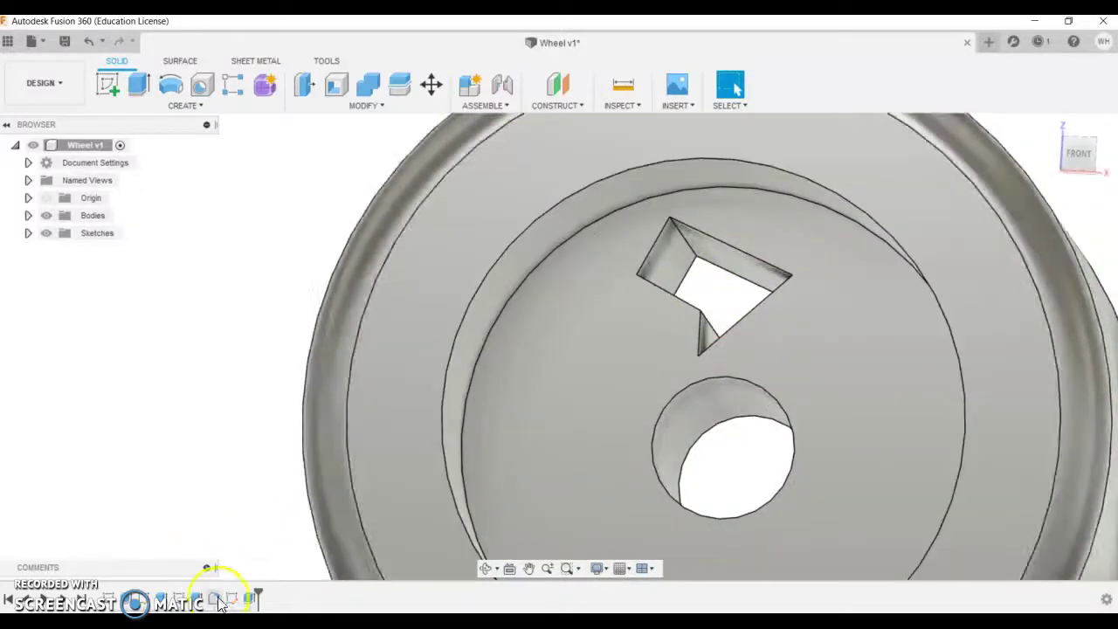
# - Start a full circular pattern of the five-sided cut feature, using the recess floor's circular edge as the axis
pyautogui.click(250, 599)
pyautogui.scroll(-3, 466, 457)
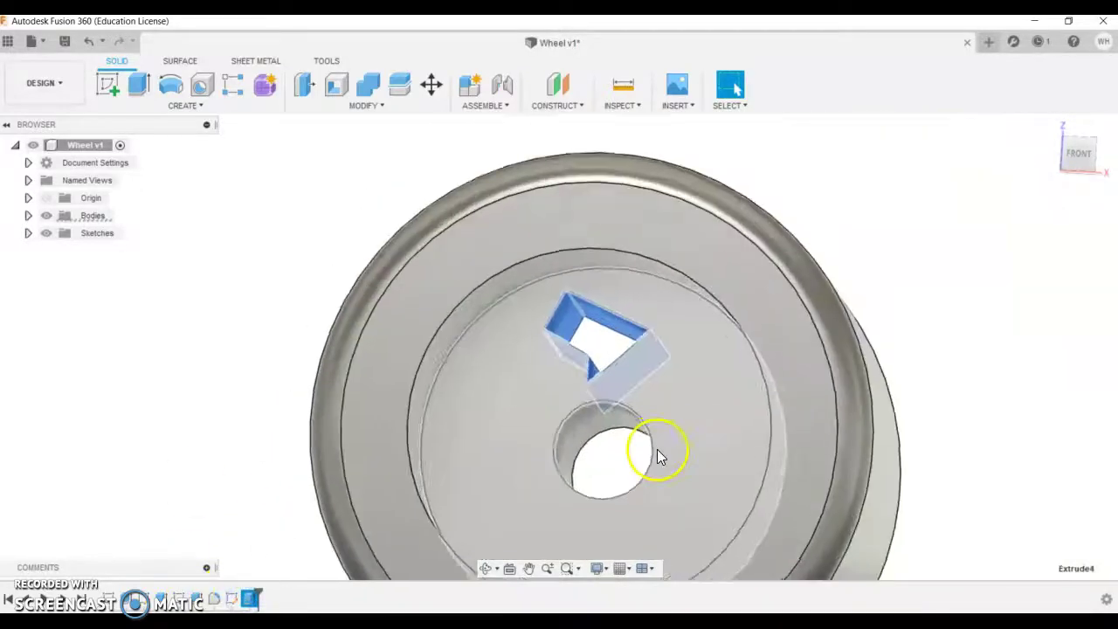
pyautogui.keyDown('shift'); pyautogui.moveTo(661, 451); pyautogui.dragTo(642, 461, button='middle'); pyautogui.keyUp('shift')
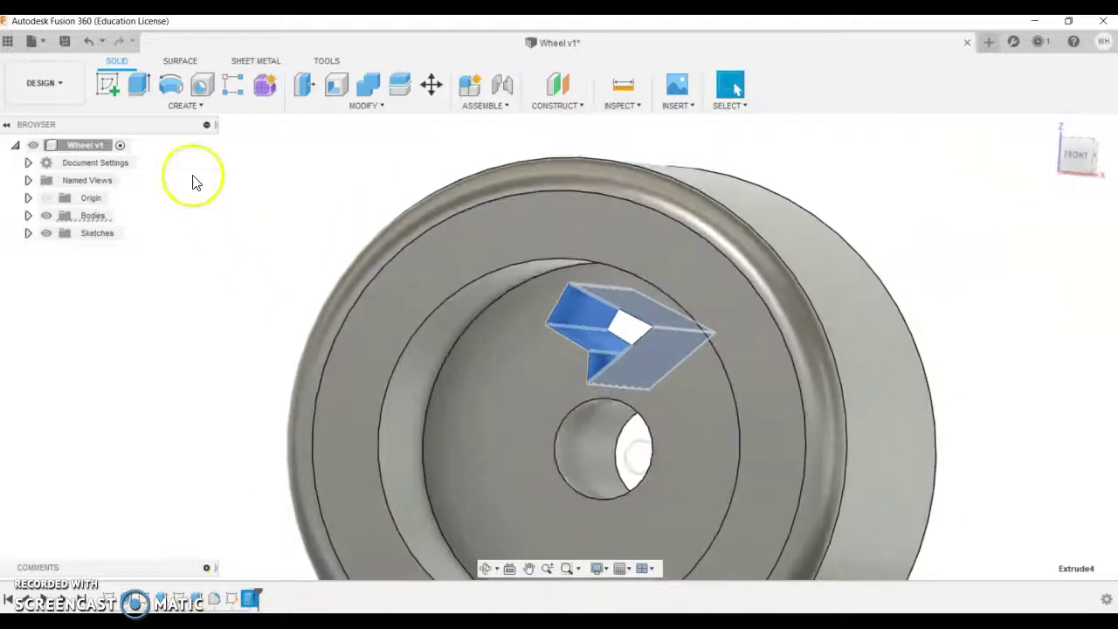
pyautogui.click(190, 106)
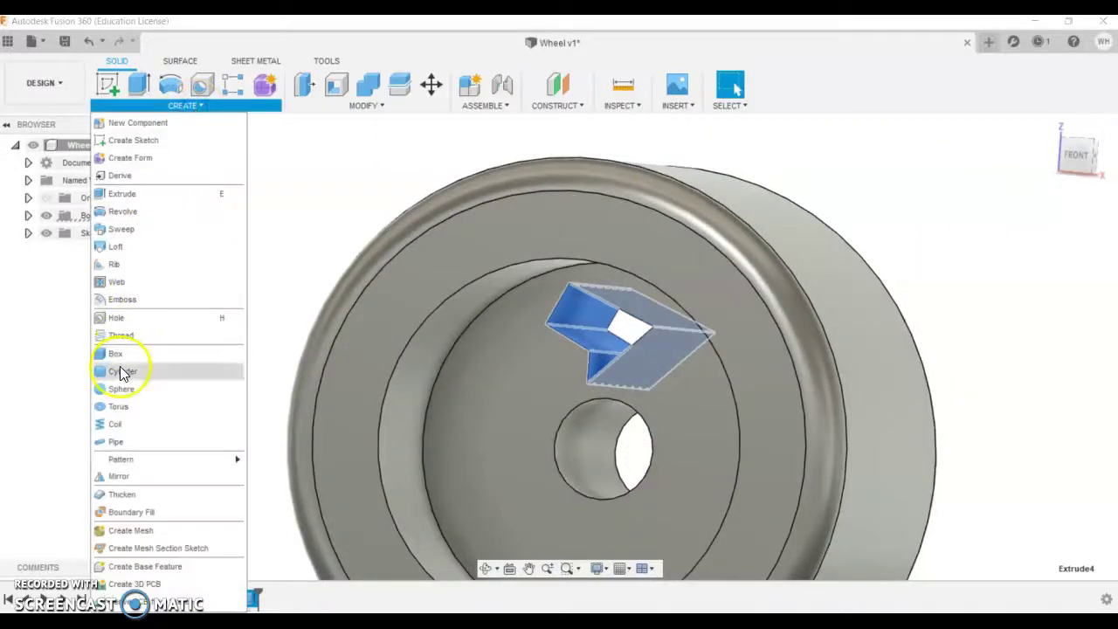
pyautogui.moveTo(131, 466)
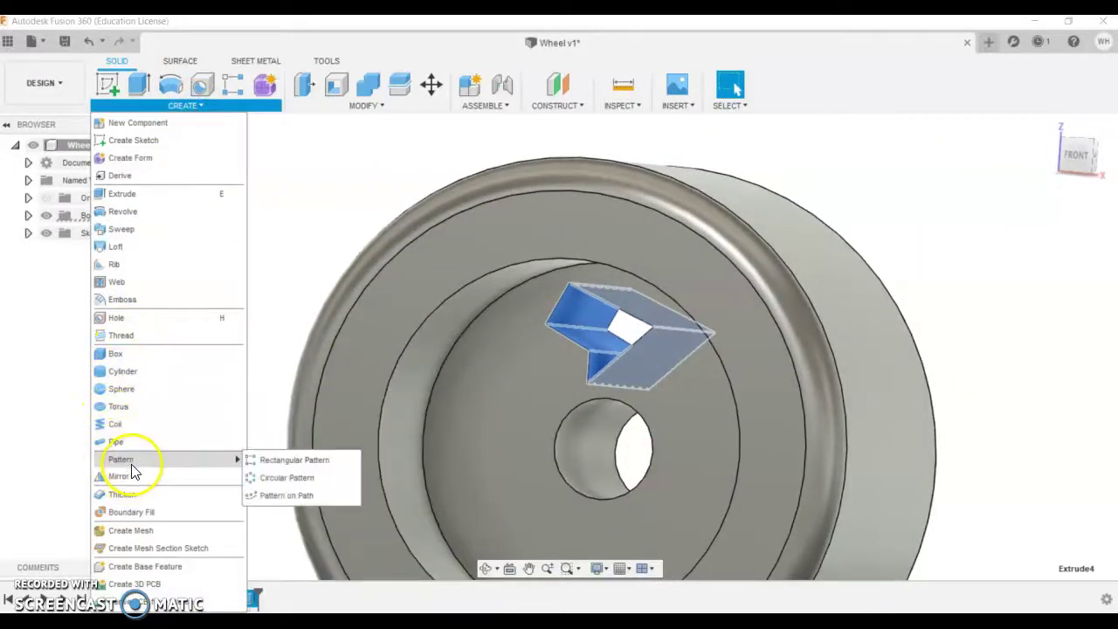
pyautogui.click(288, 478)
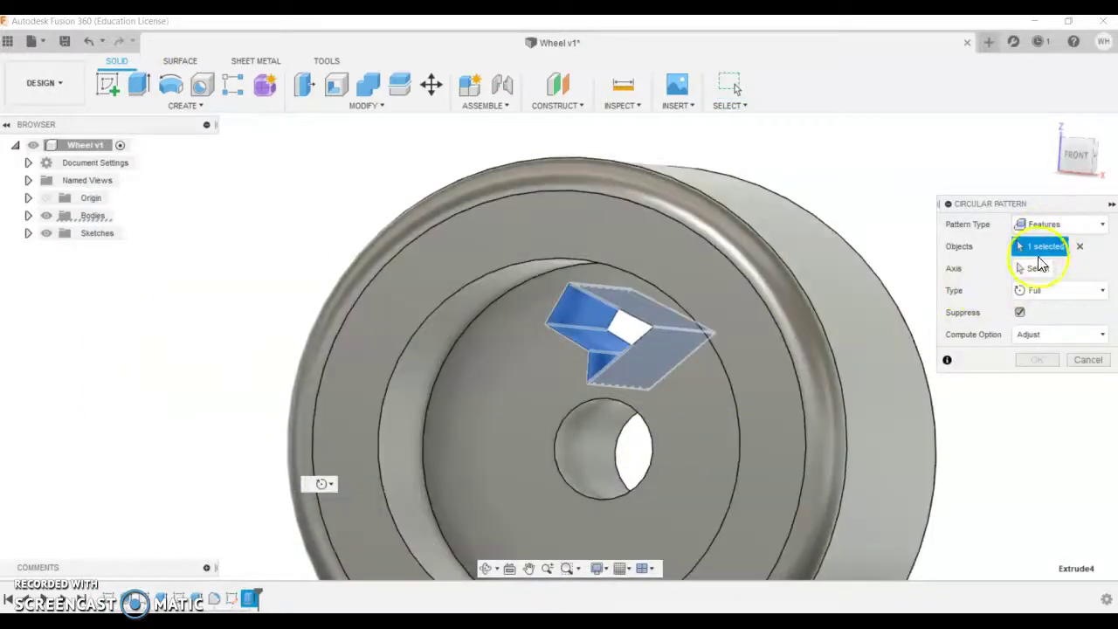
pyautogui.click(1048, 223)
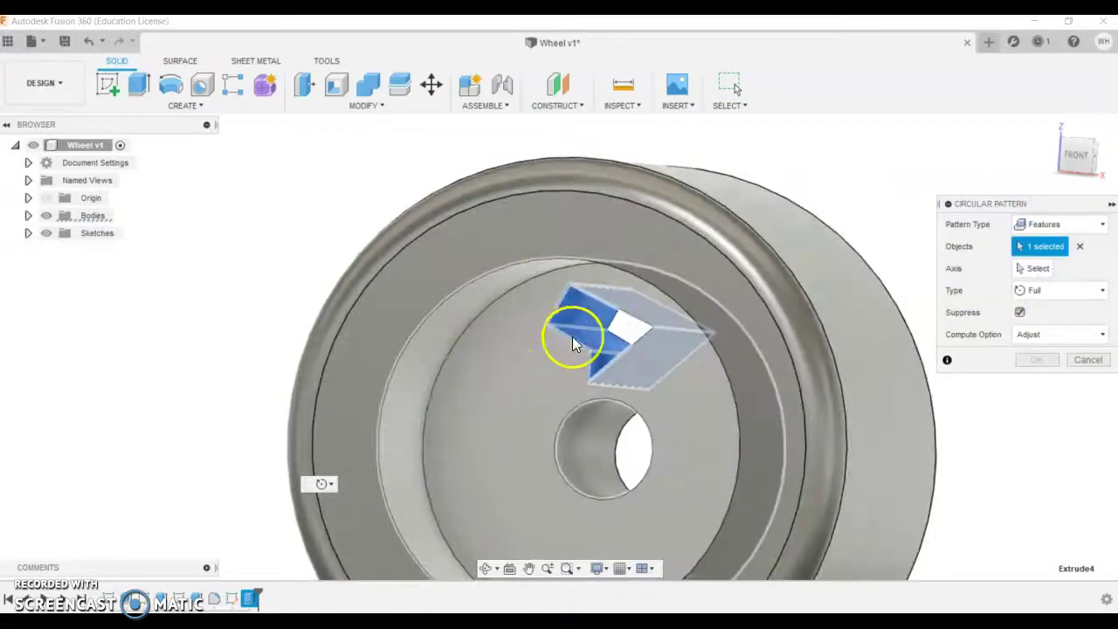
pyautogui.click(1037, 268)
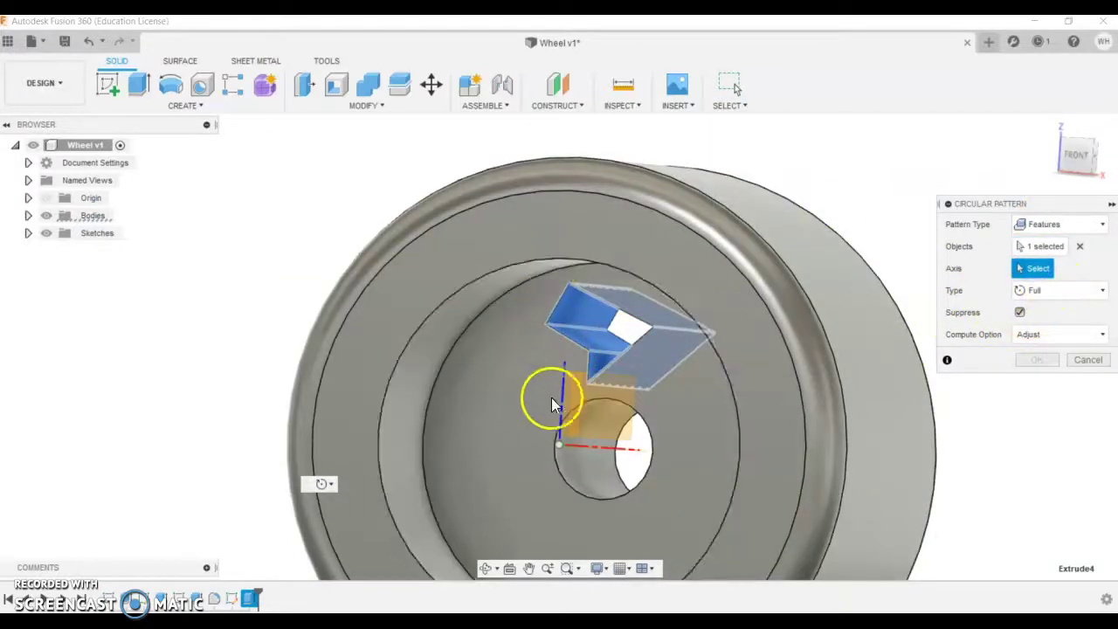
pyautogui.click(473, 319)
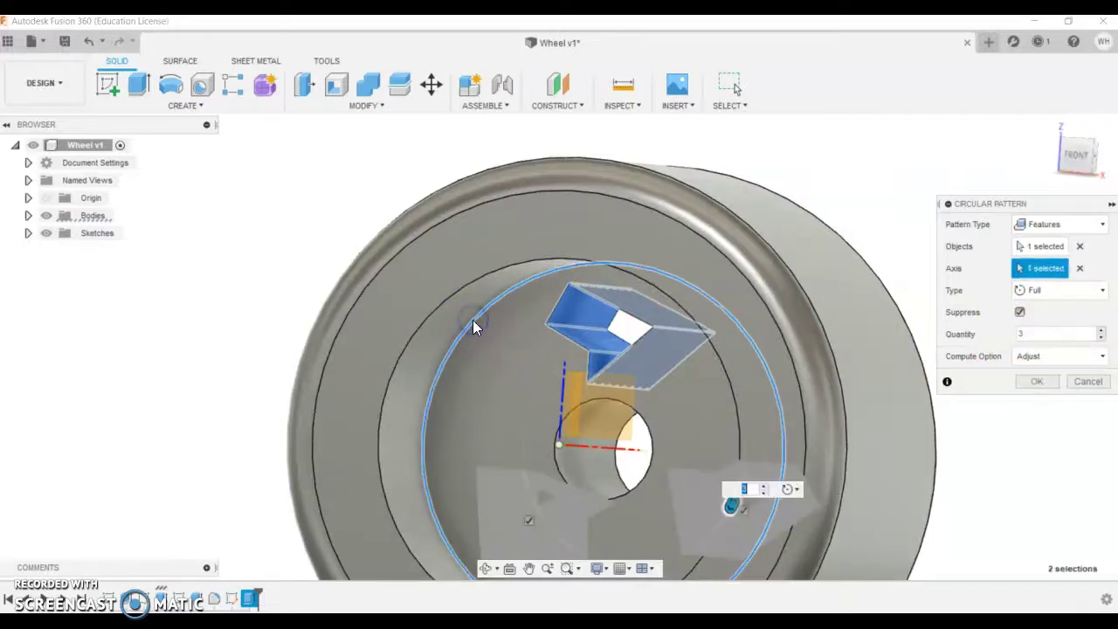
# - Set the circular pattern's quantity to 5 and create it
pyautogui.click(1104, 332)
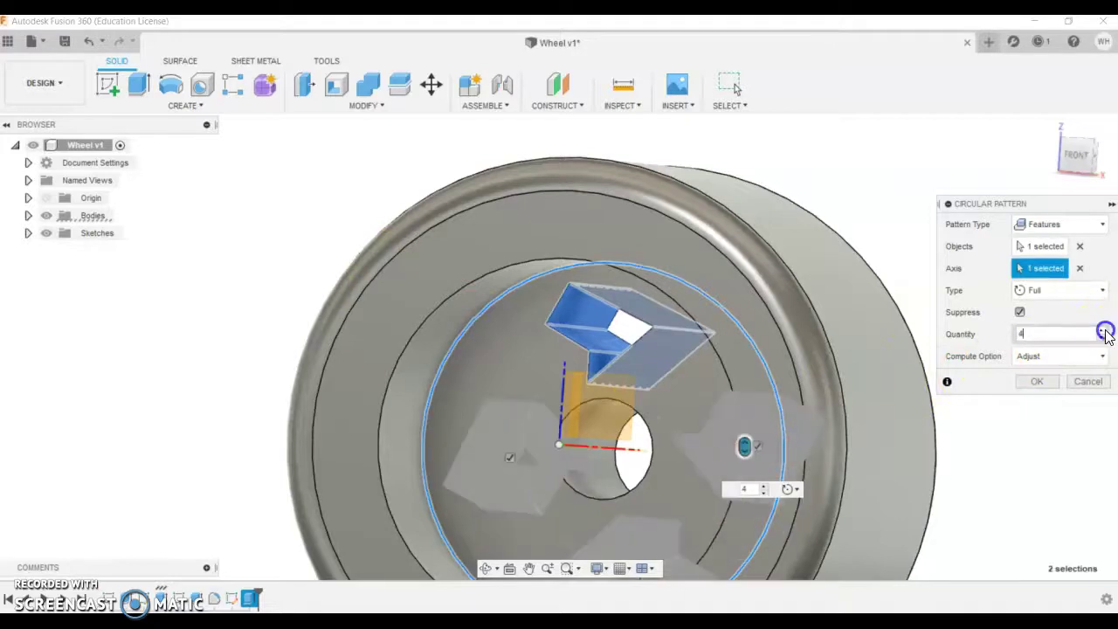
pyautogui.click(1104, 332)
pyautogui.click(1104, 332)
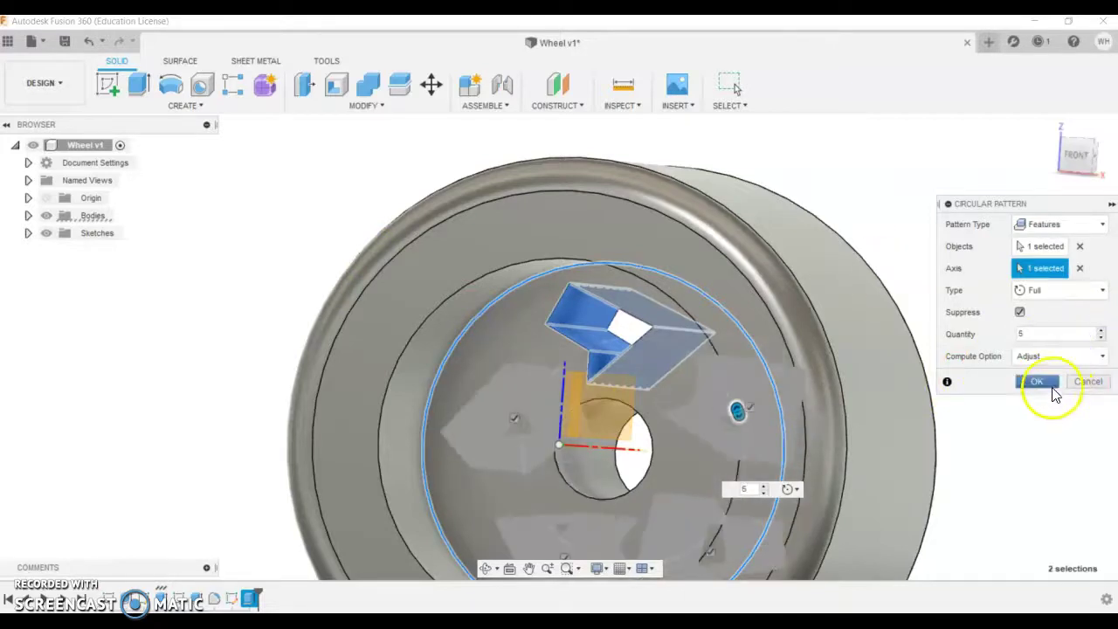
pyautogui.click(1051, 385)
pyautogui.keyDown('shift'); pyautogui.moveTo(1051, 387); pyautogui.dragTo(937, 395, button='middle'); pyautogui.keyUp('shift')
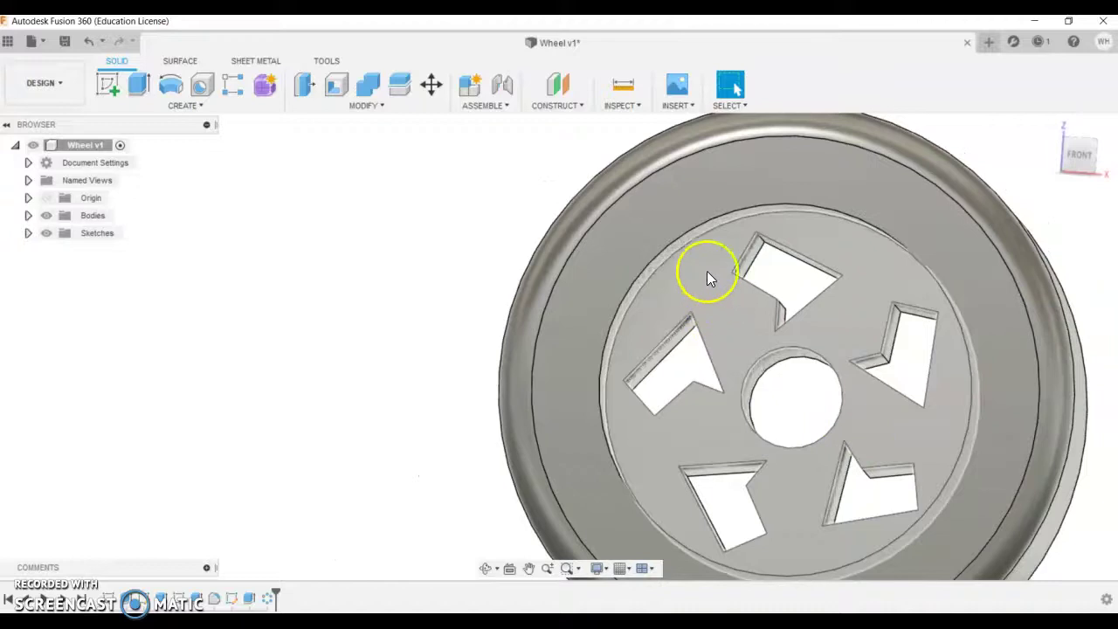
# - Sketch a small circumscribed hexagon on the recess floor, in the gap between two neighbouring cutouts near the axle hole, and finish the sketch
pyautogui.click(726, 318)
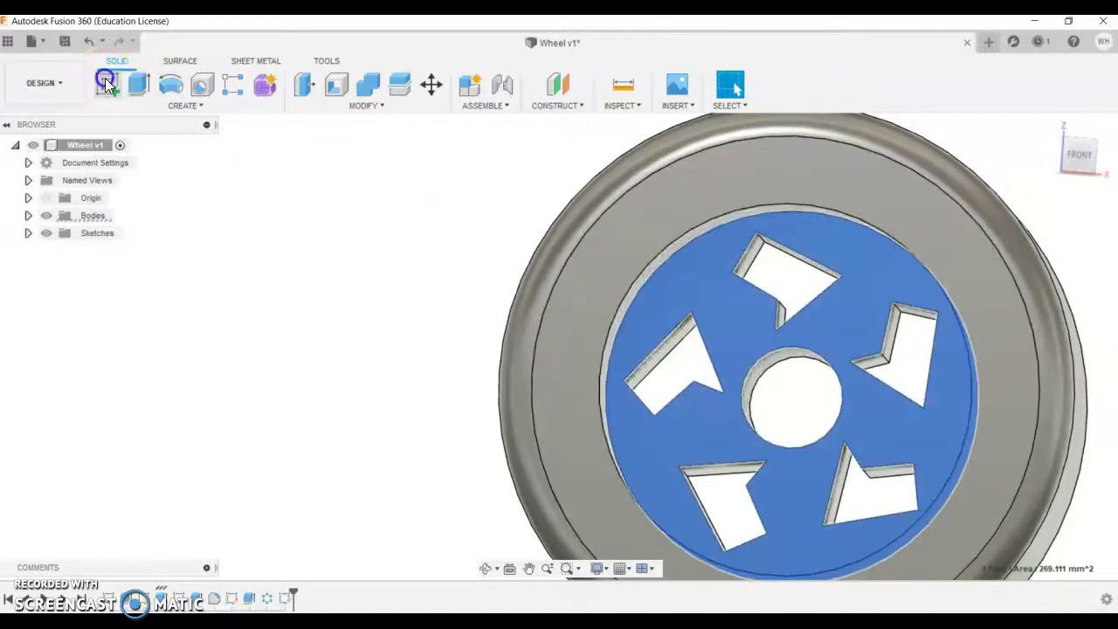
pyautogui.click(105, 80)
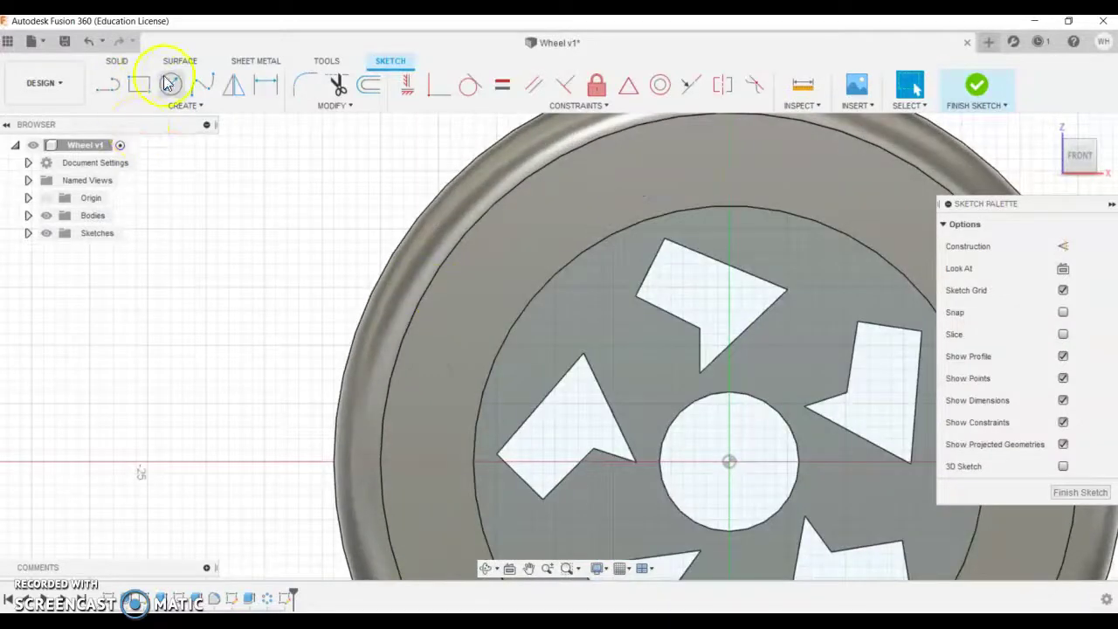
pyautogui.click(172, 79)
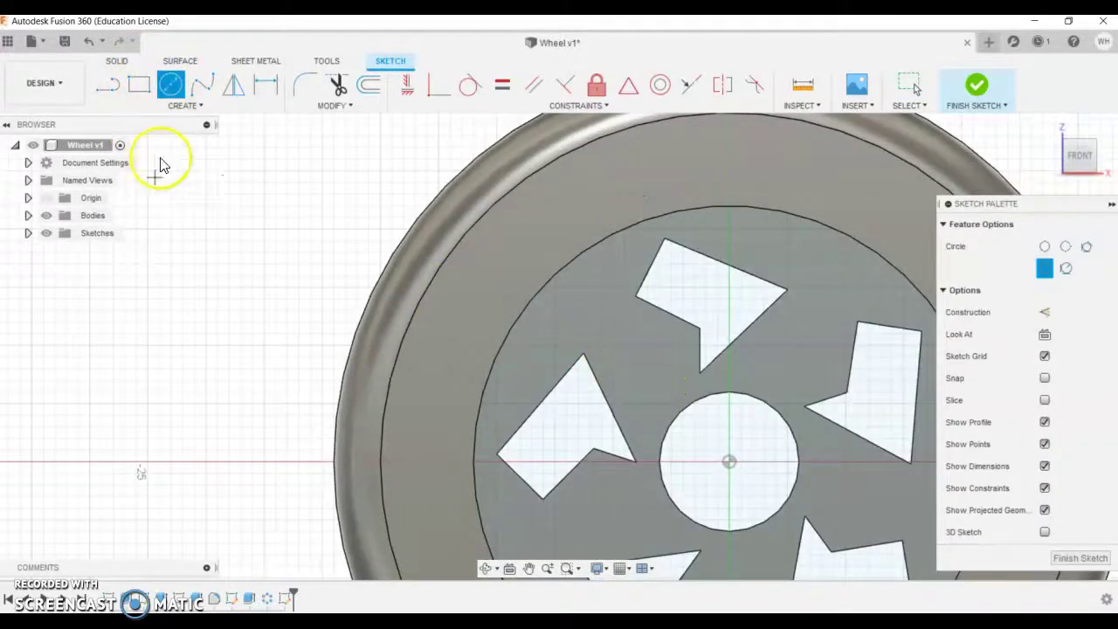
pyautogui.click(188, 106)
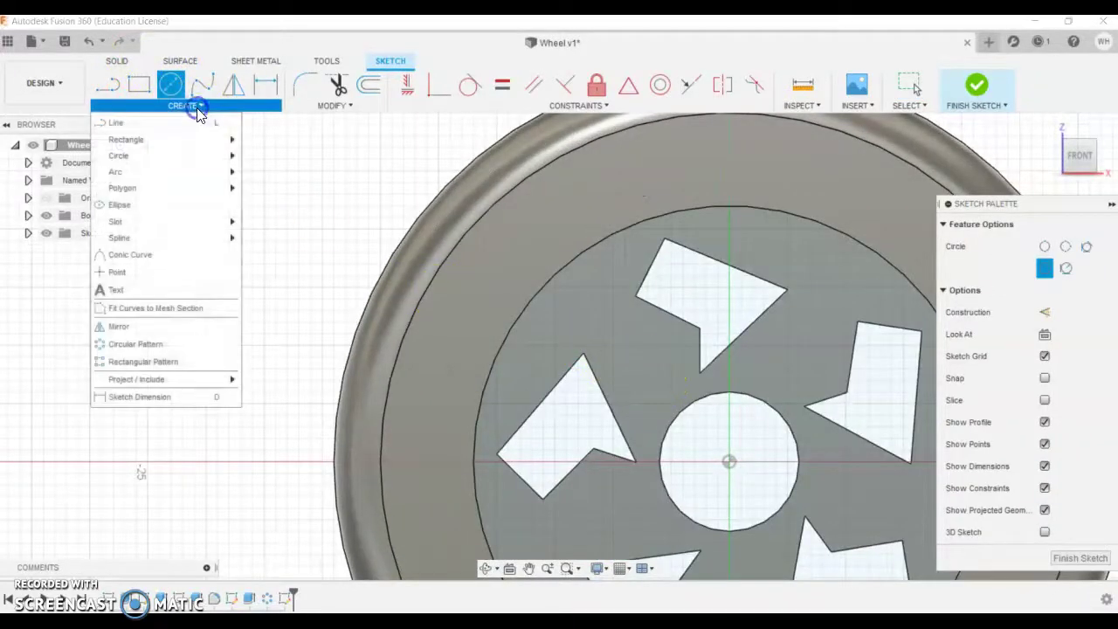
pyautogui.click(185, 188)
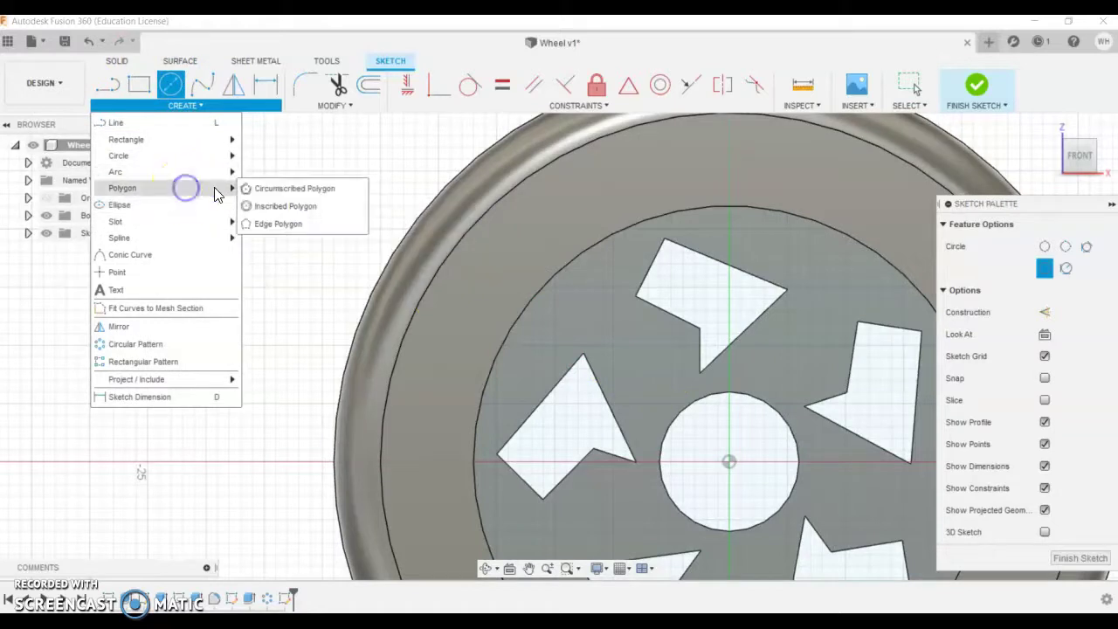
pyautogui.click(289, 190)
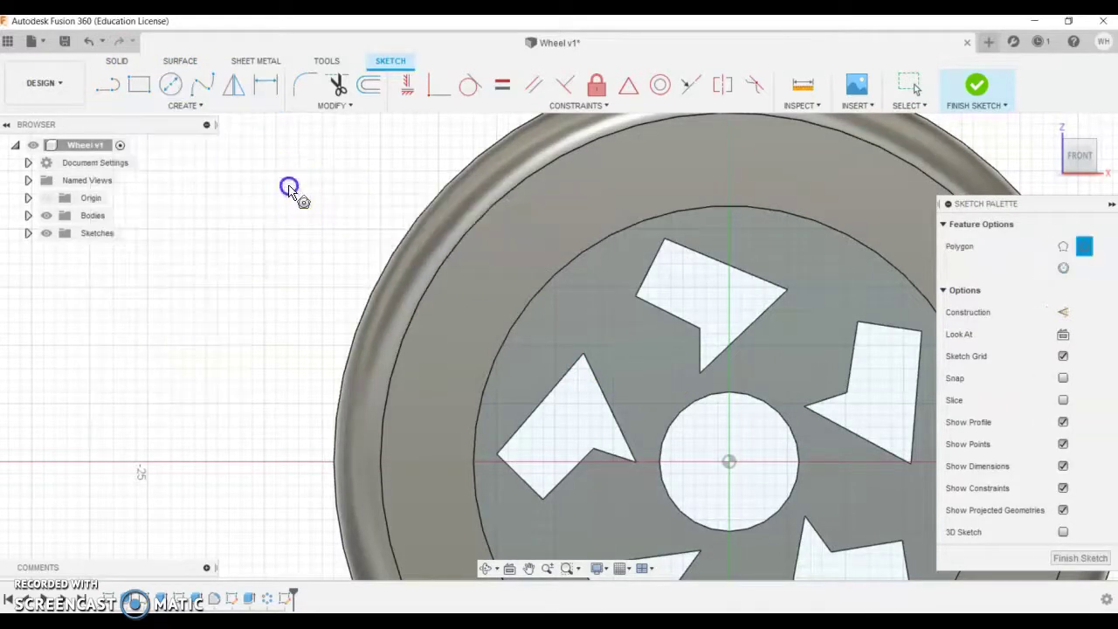
pyautogui.click(649, 375)
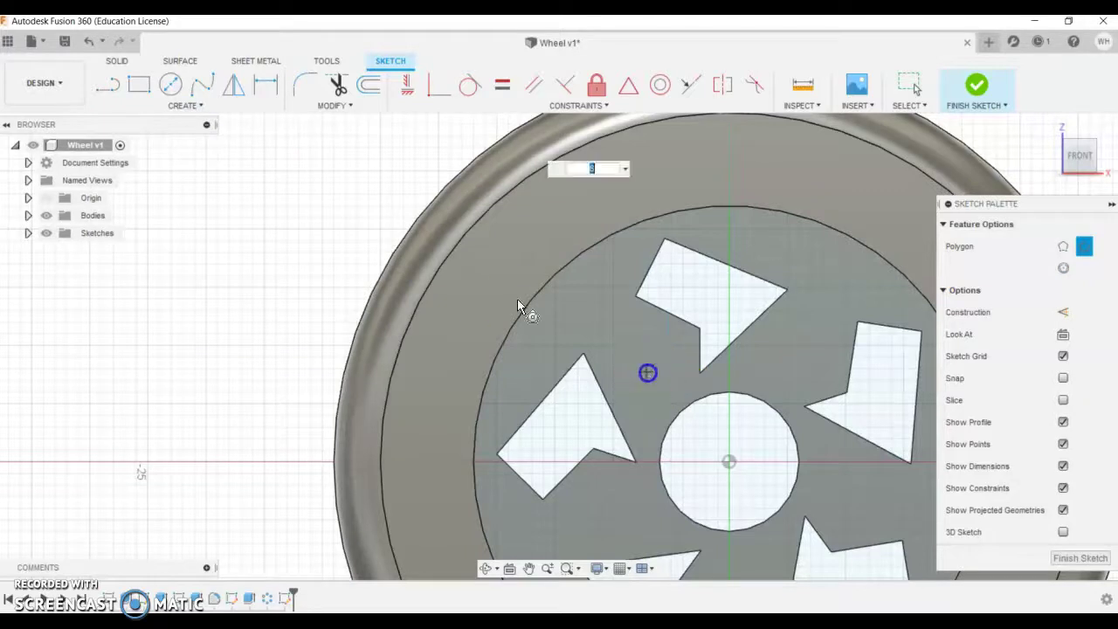
pyautogui.click(666, 387)
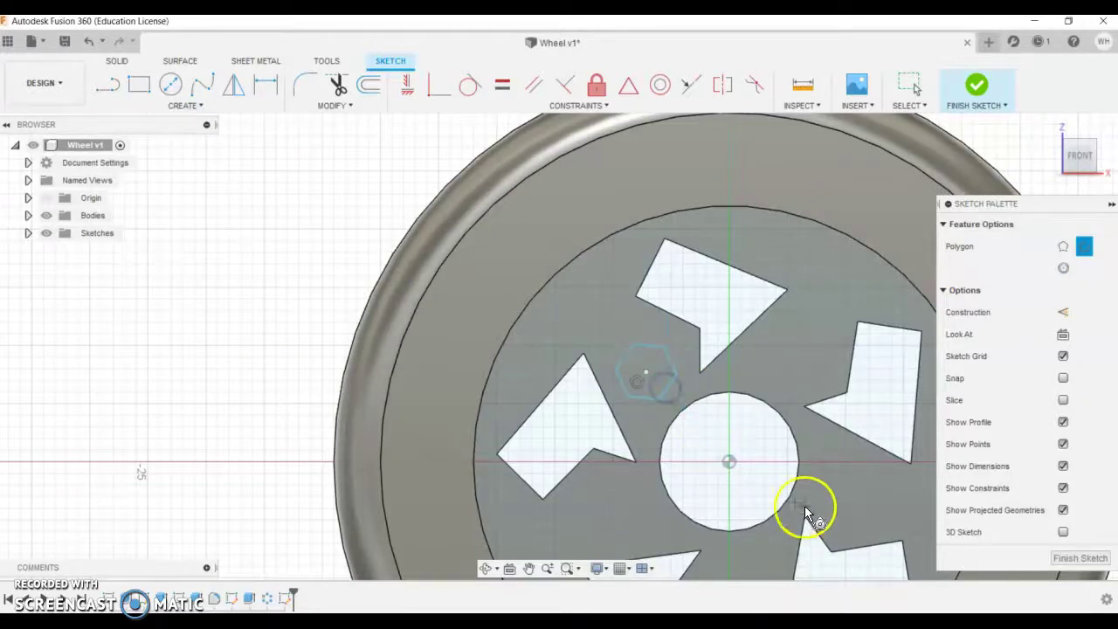
pyautogui.click(1080, 557)
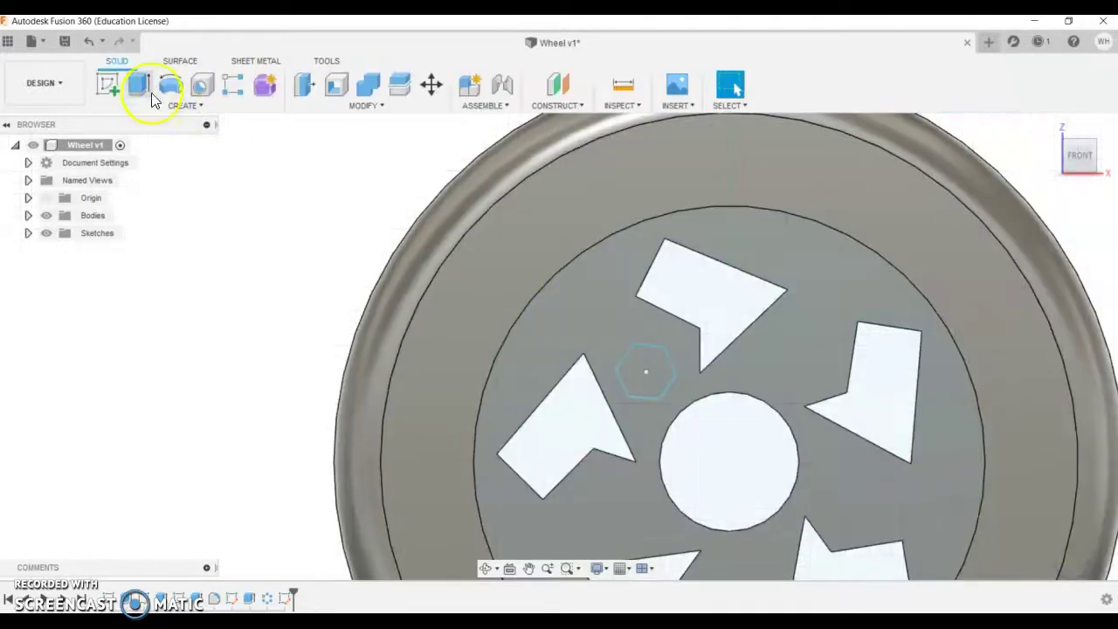
# - Extrude the hexagon on the recess floor 2 mm outward, joining it to the wheel as a hexagonal nut
pyautogui.click(128, 85)
pyautogui.click(666, 364)
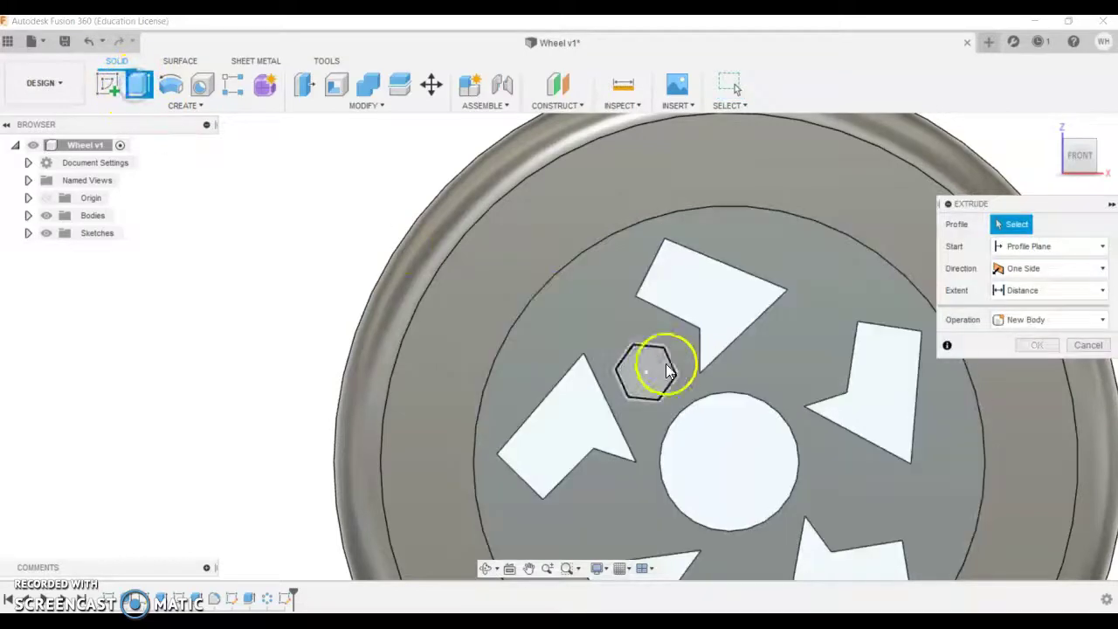
pyautogui.rightClick(717, 365)
pyautogui.keyDown('shift'); pyautogui.moveTo(717, 366); pyautogui.dragTo(714, 332, button='middle'); pyautogui.keyUp('shift')
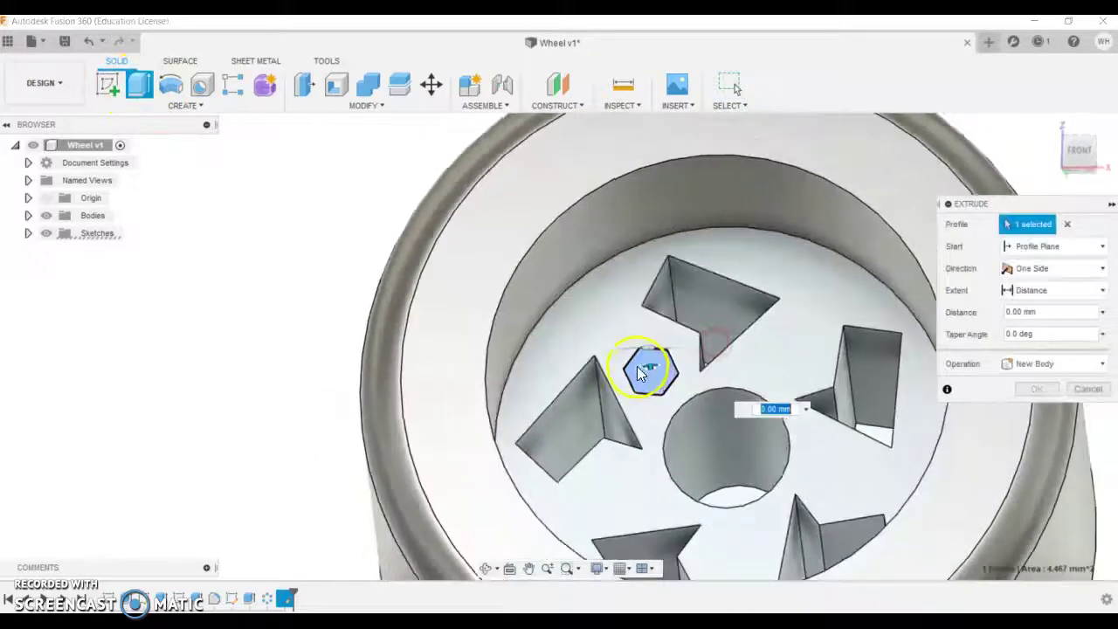
pyautogui.moveTo(652, 362); pyautogui.dragTo(647, 382)
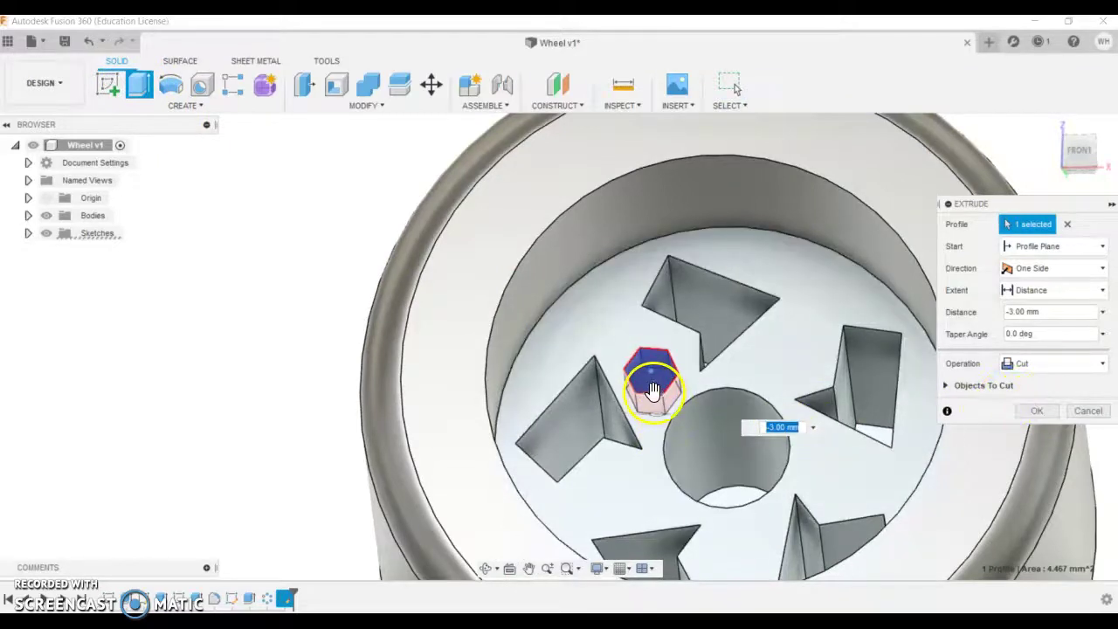
pyautogui.moveTo(654, 394); pyautogui.dragTo(649, 365)
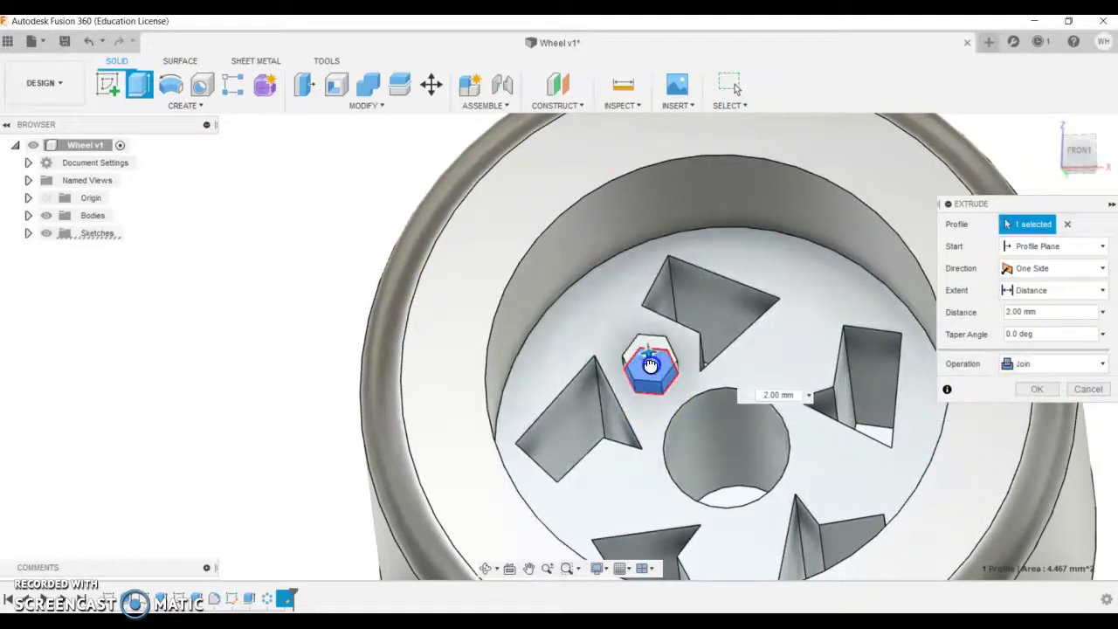
pyautogui.click(1045, 390)
# - Sketch a 1 mm diameter circle at the middle of the hexagonal nut's front face and finish the sketch
pyautogui.scroll(4, 619, 350)
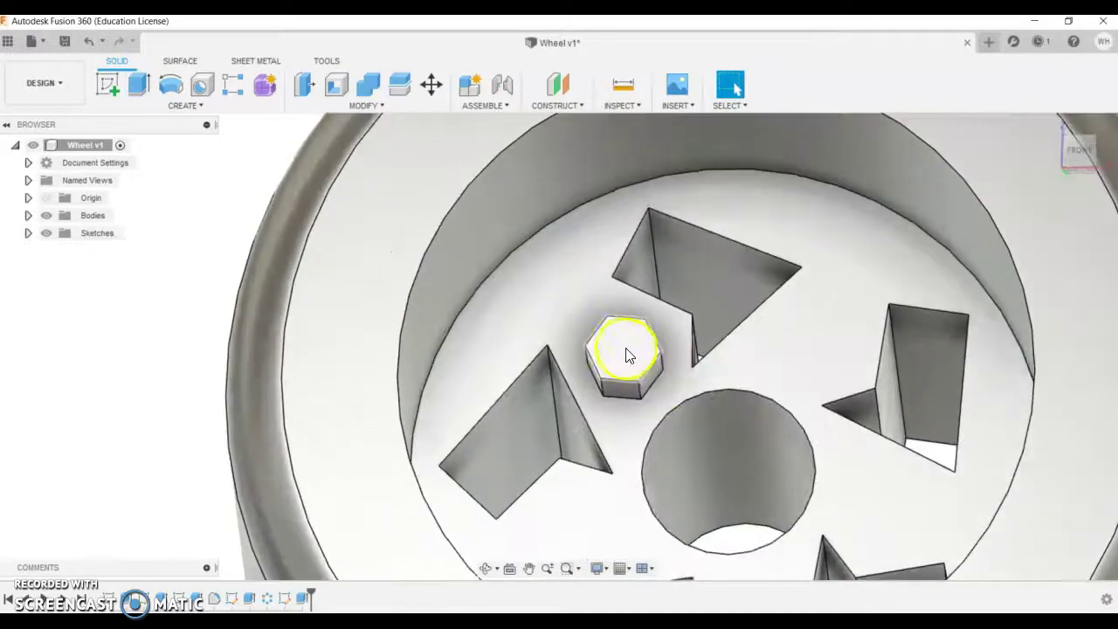
pyautogui.click(623, 379)
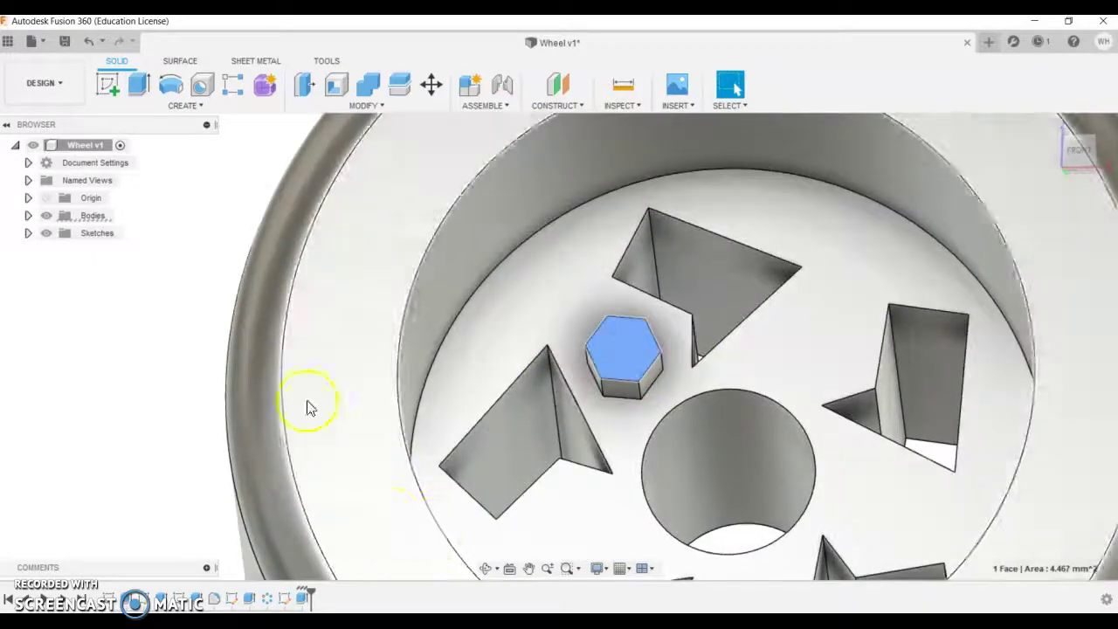
pyautogui.click(96, 77)
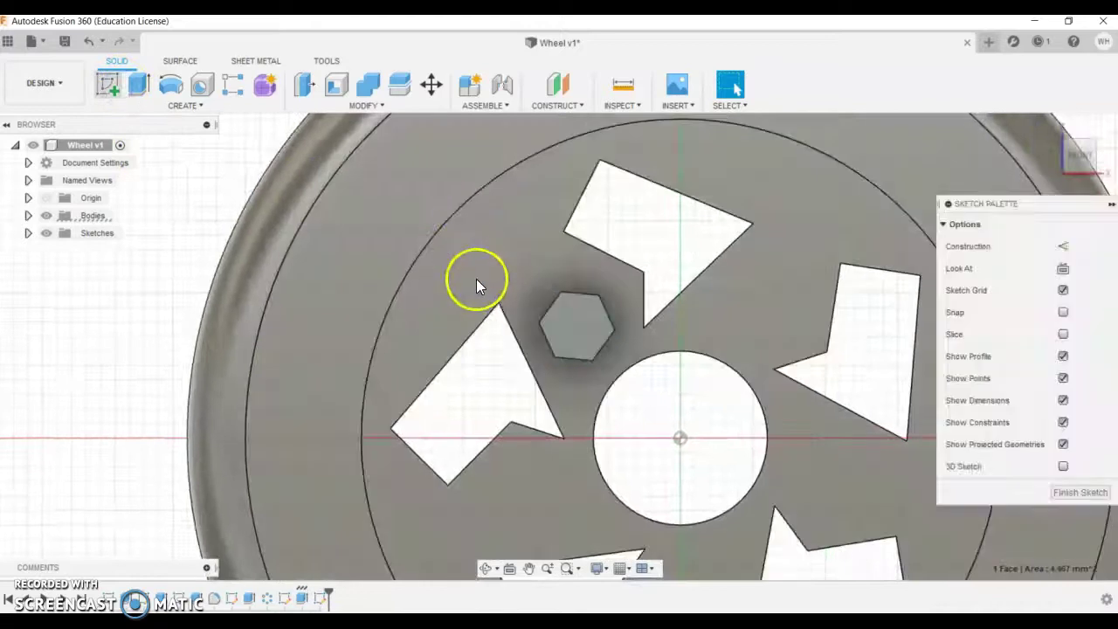
pyautogui.click(169, 91)
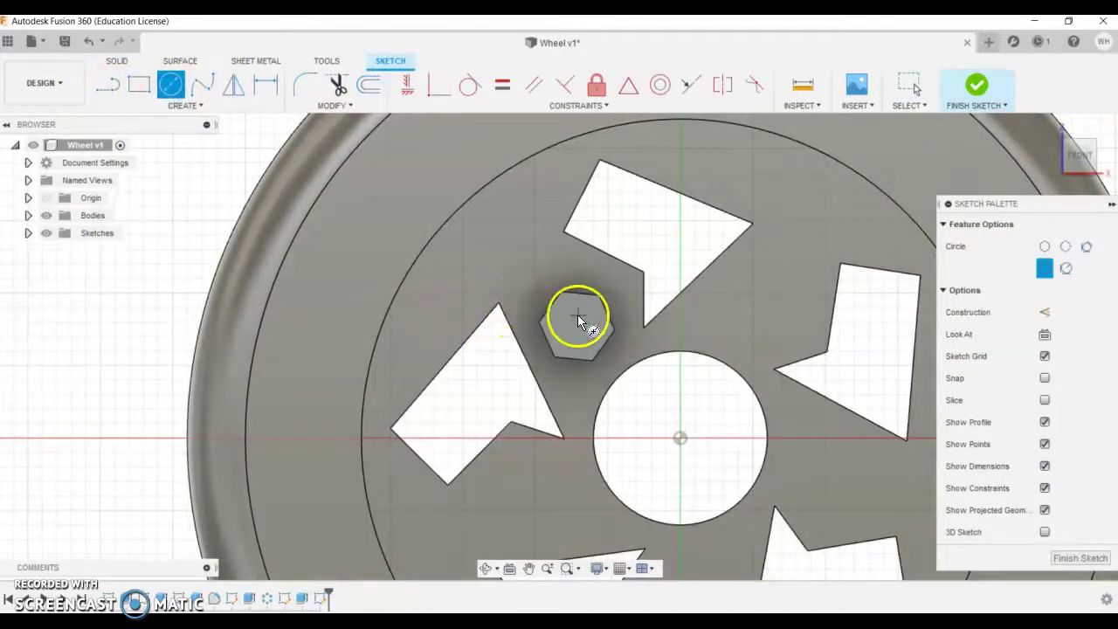
pyautogui.scroll(5, 576, 330)
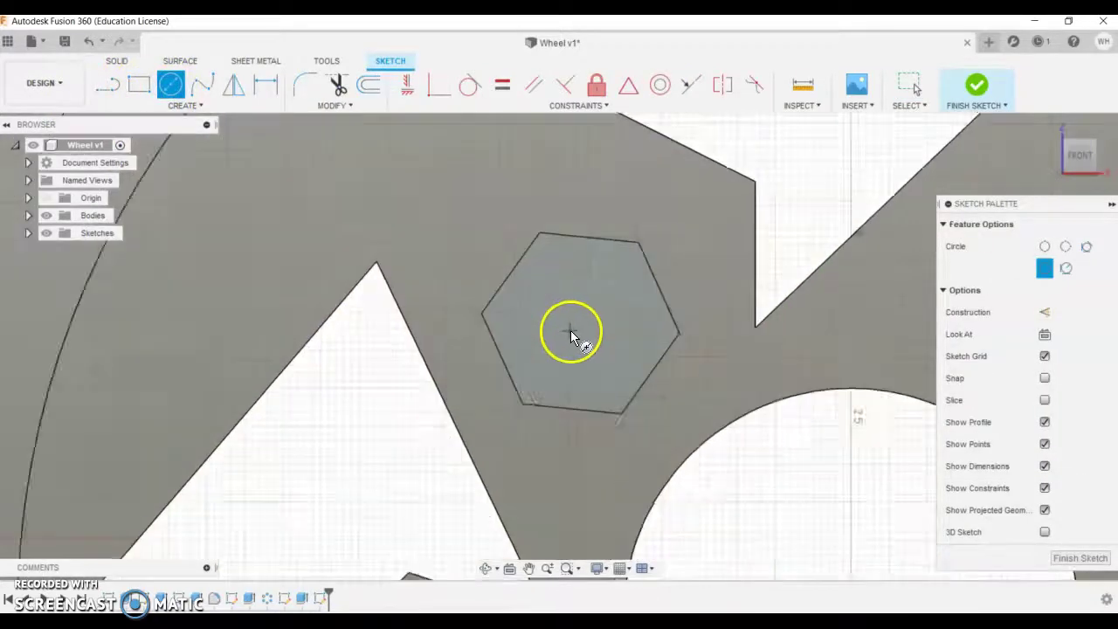
pyautogui.click(581, 318)
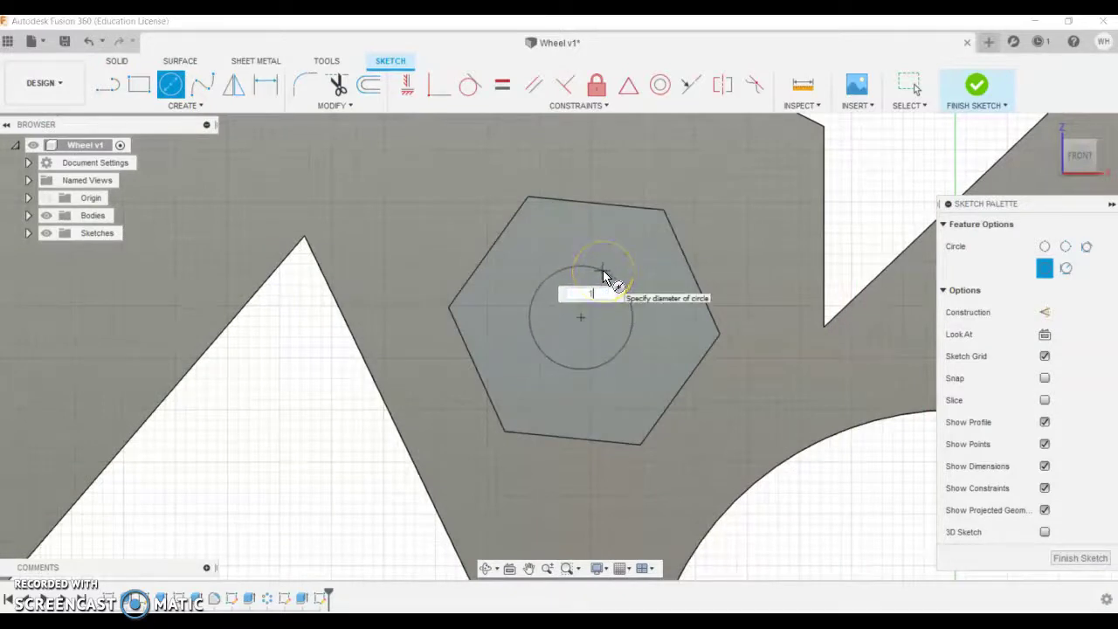
pyautogui.write('1')
pyautogui.press('Return')
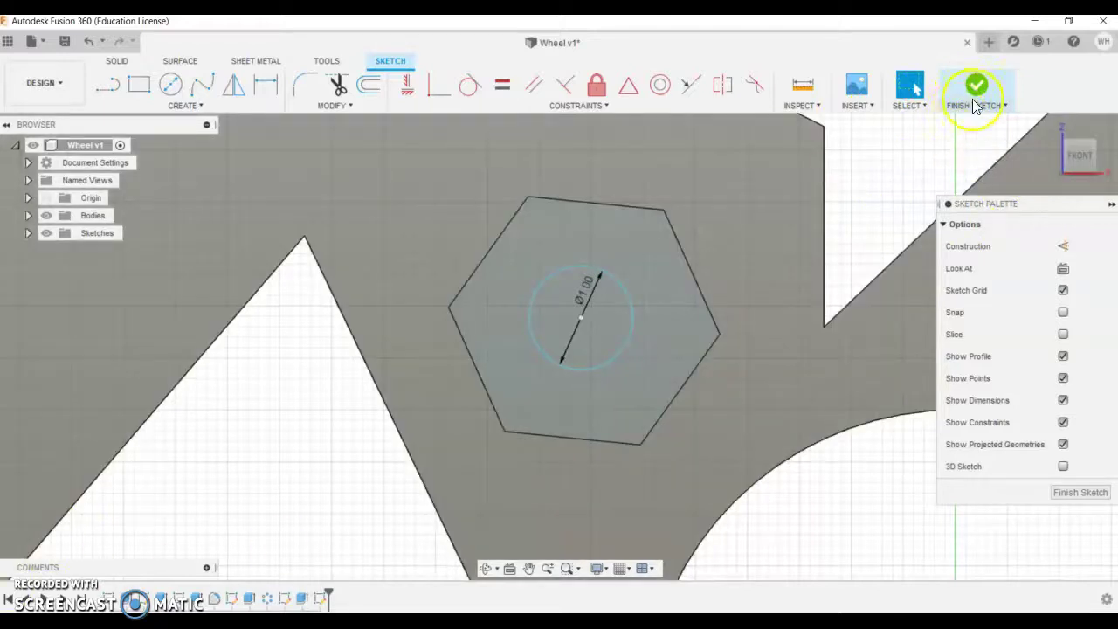
pyautogui.click(976, 88)
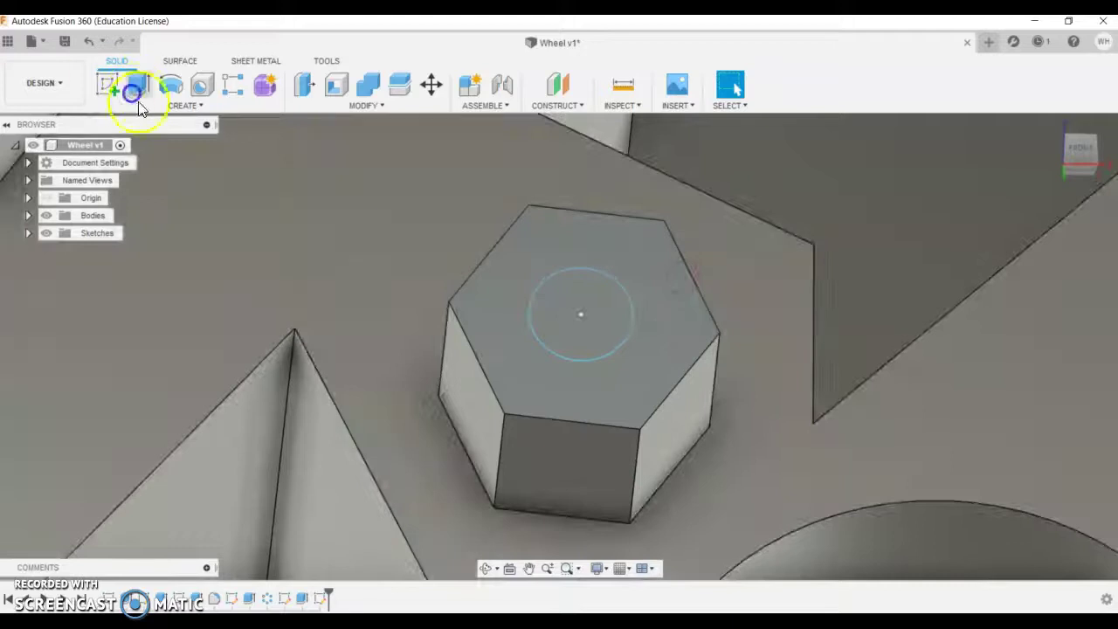
# - Extrude the small circle inward as a cut to make a hole in the hexagonal nut
pyautogui.click(138, 88)
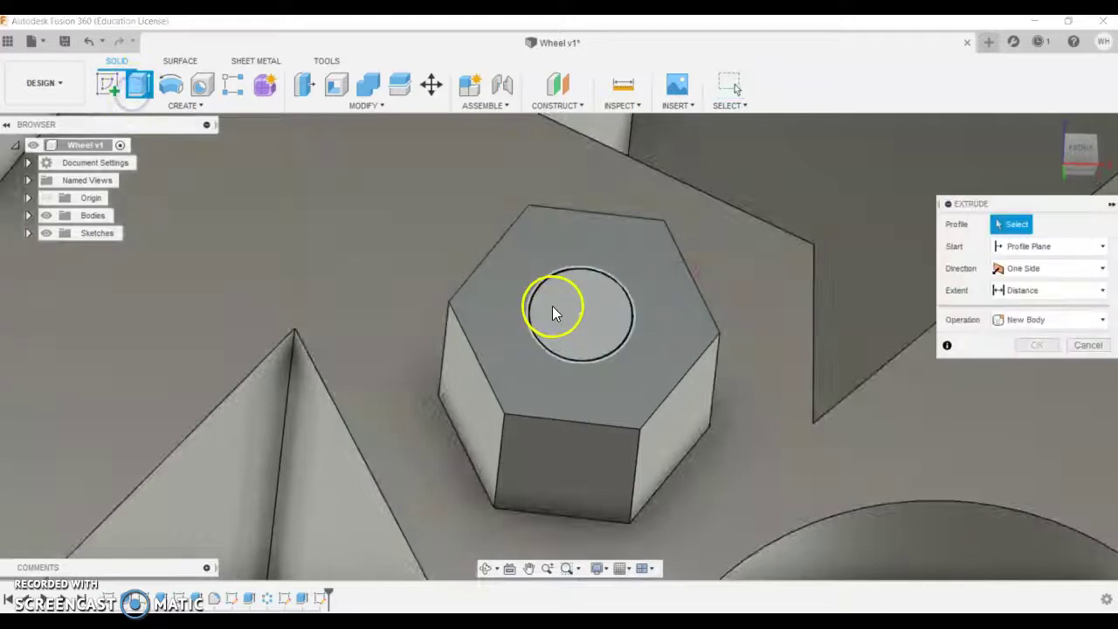
pyautogui.click(554, 305)
pyautogui.moveTo(581, 310); pyautogui.dragTo(582, 322)
pyautogui.click(1043, 411)
# - Start a circular pattern of features with the hexagonal nut's extrusion and its hole cut as the objects
pyautogui.scroll(-5, 768, 502)
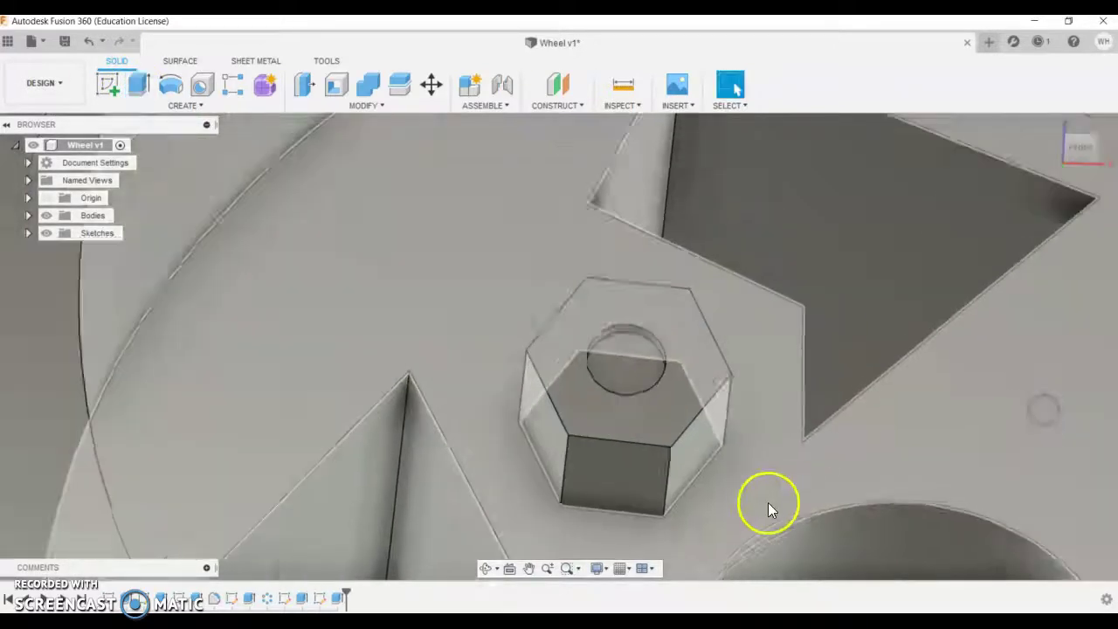
pyautogui.keyDown('shift'); pyautogui.moveTo(896, 390); pyautogui.dragTo(897, 446, button='middle'); pyautogui.keyUp('shift')
pyautogui.scroll(-1, 897, 445)
pyautogui.scroll(-5, 897, 445)
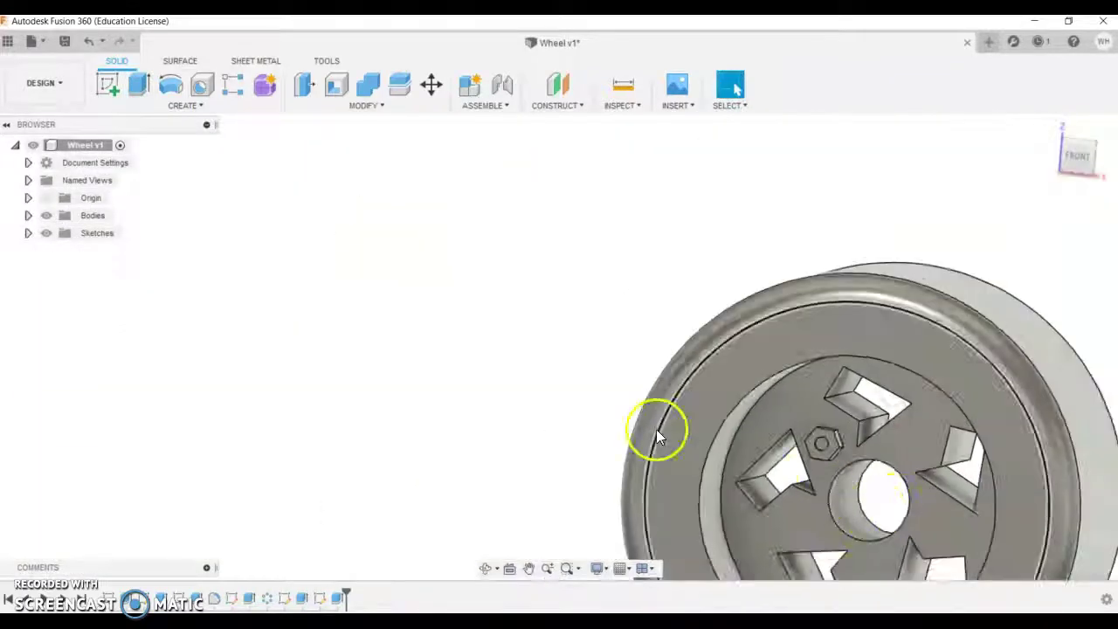
pyautogui.scroll(6, 903, 497)
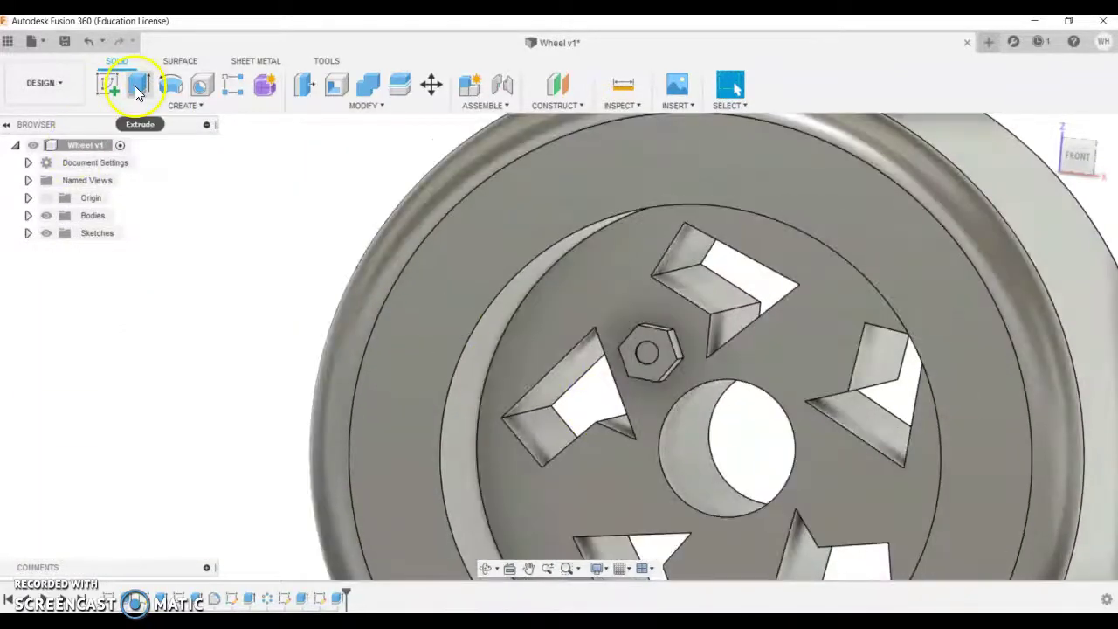
pyautogui.click(187, 104)
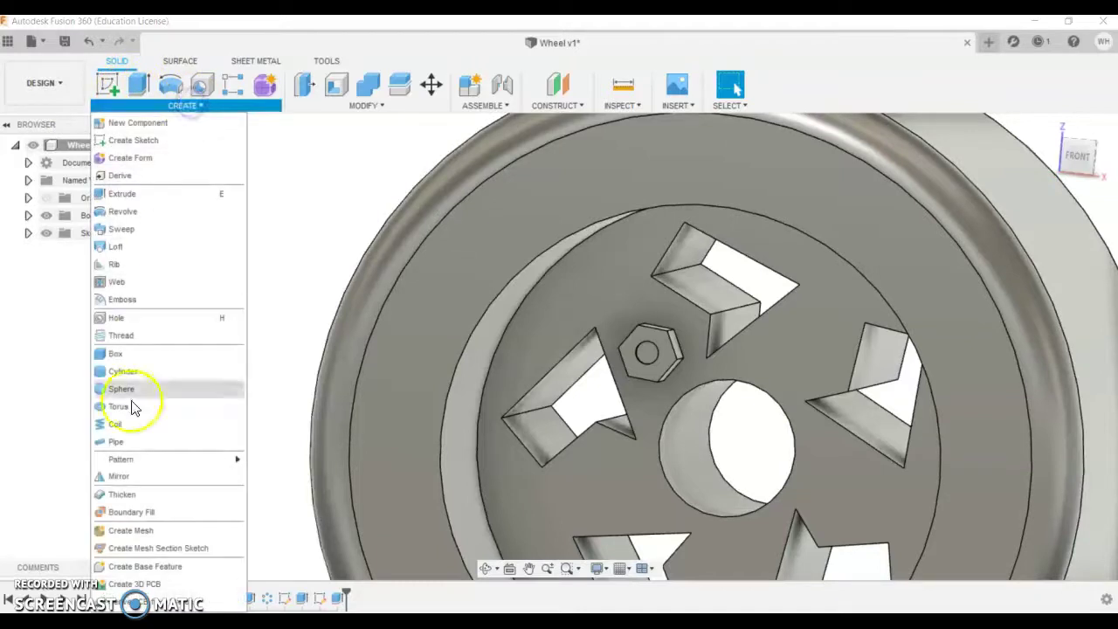
pyautogui.moveTo(118, 461)
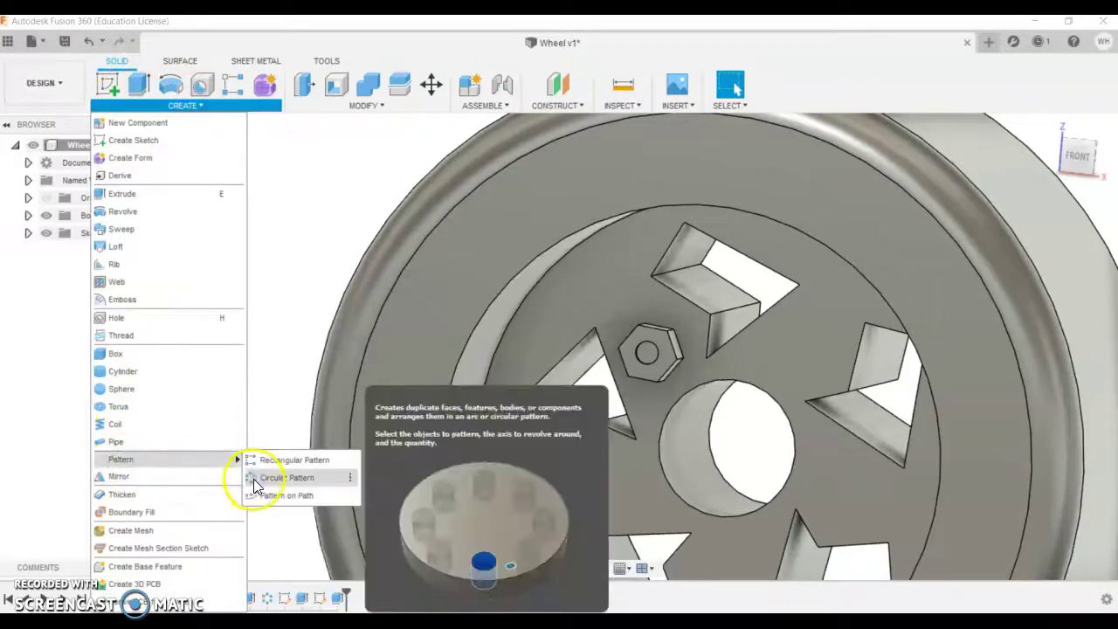
pyautogui.click(256, 481)
pyautogui.click(1083, 224)
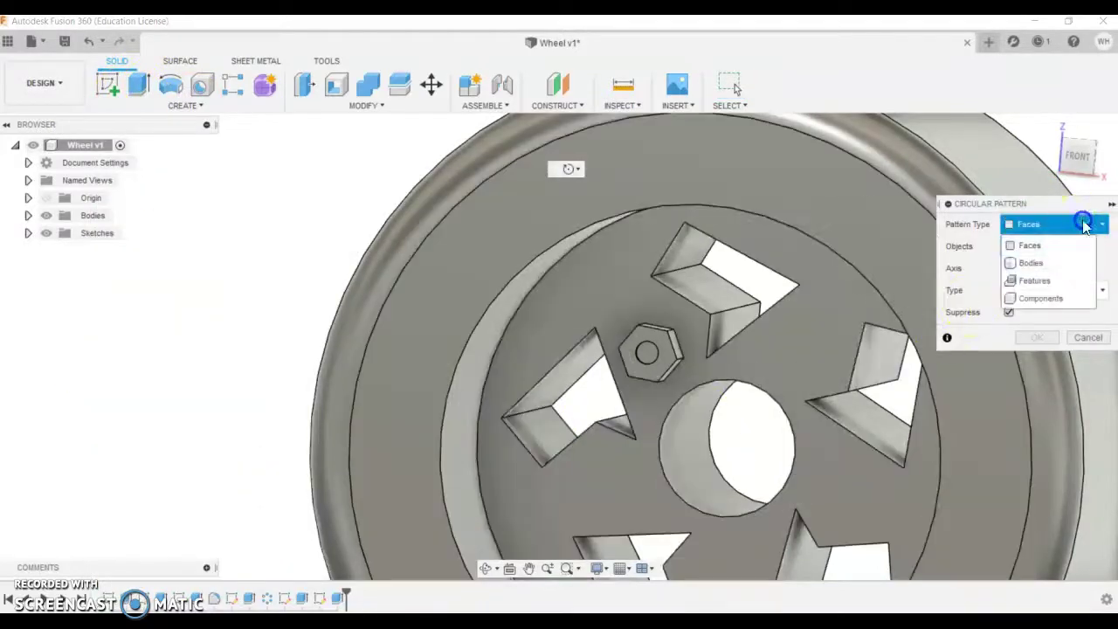
pyautogui.click(1052, 281)
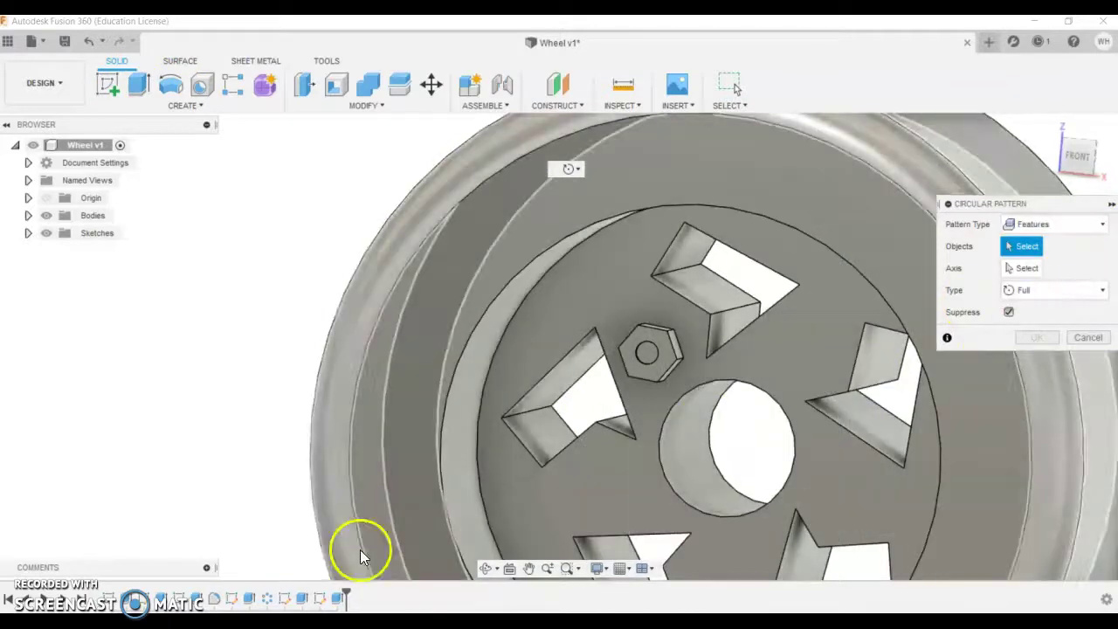
pyautogui.click(671, 348)
pyautogui.scroll(5, 646, 353)
pyautogui.click(662, 348)
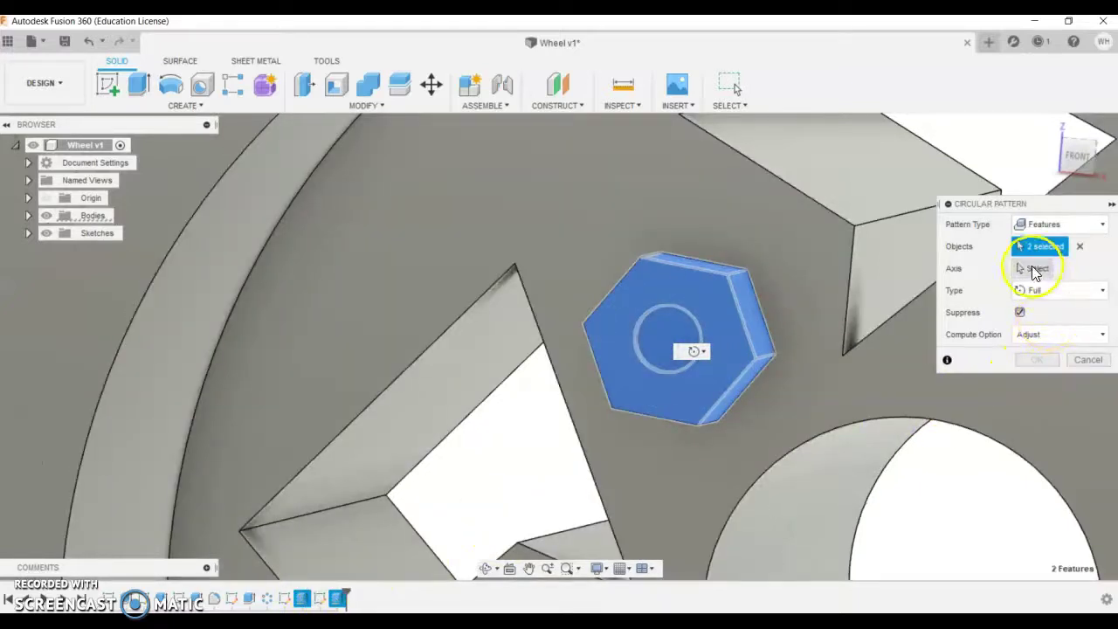
# - Use the axle hole's circular edge as the pattern axis, set the quantity to 5 and create the full pattern
pyautogui.click(1035, 271)
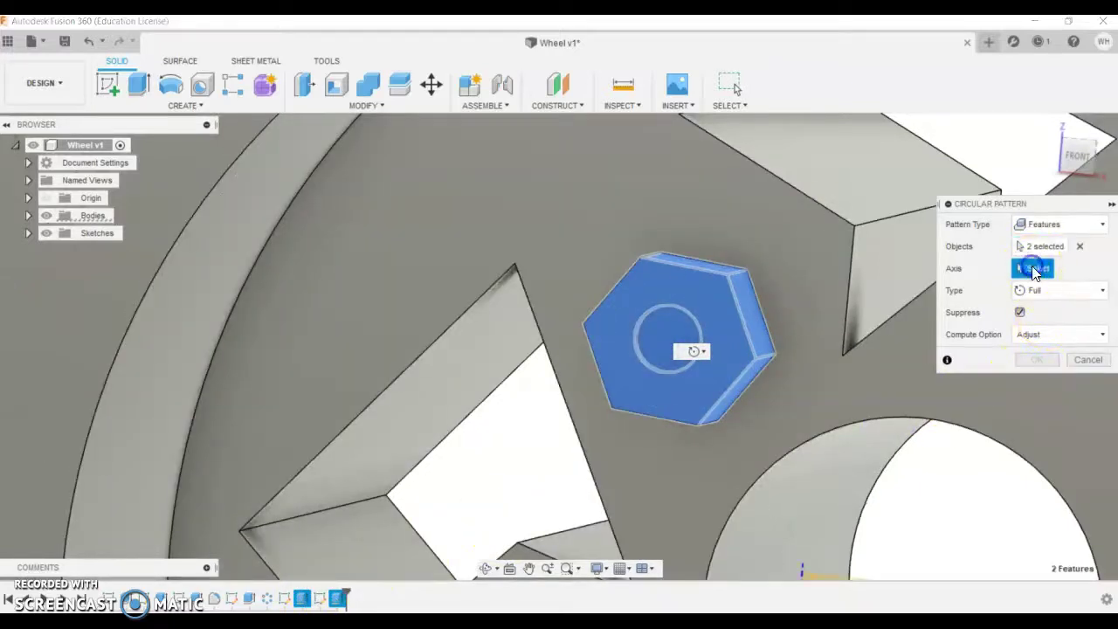
pyautogui.click(882, 415)
pyautogui.scroll(-5, 882, 415)
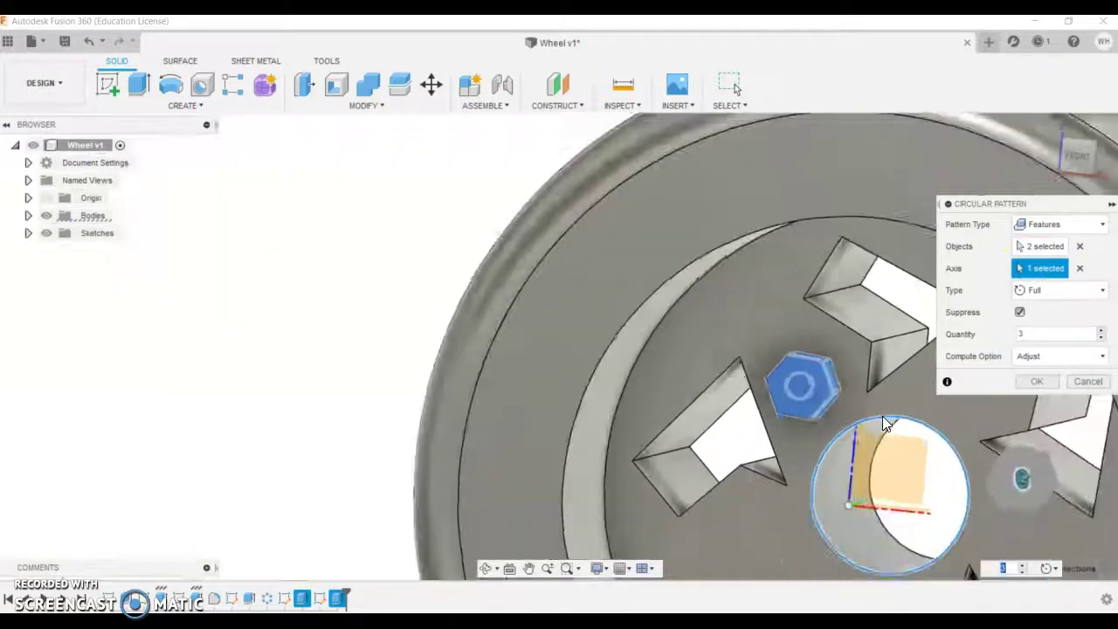
pyautogui.click(1101, 332)
pyautogui.click(1101, 332)
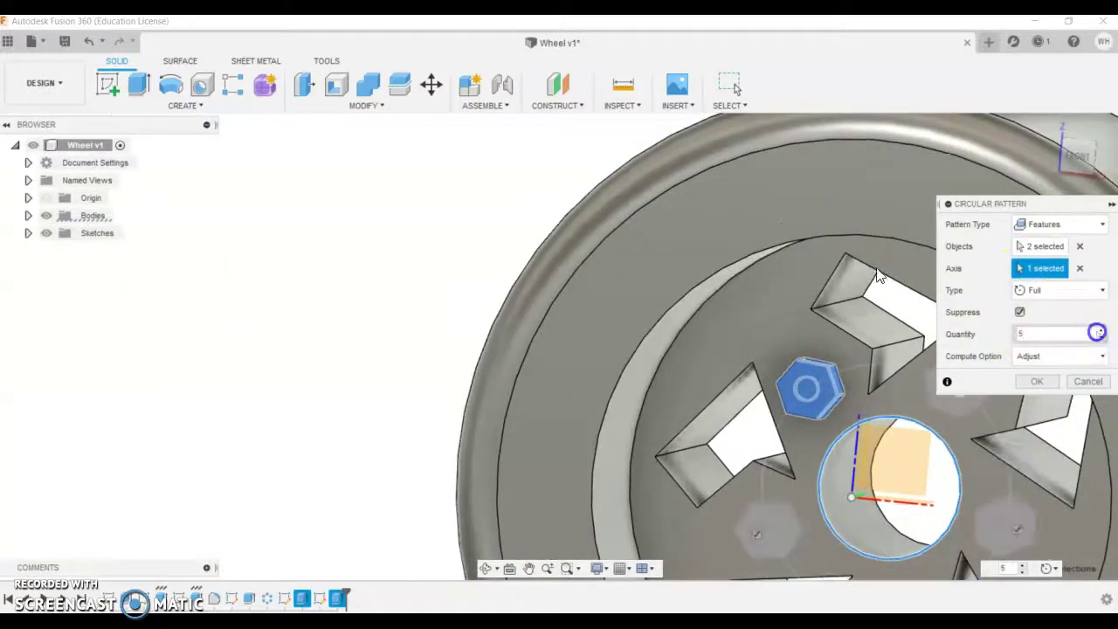
pyautogui.click(1028, 384)
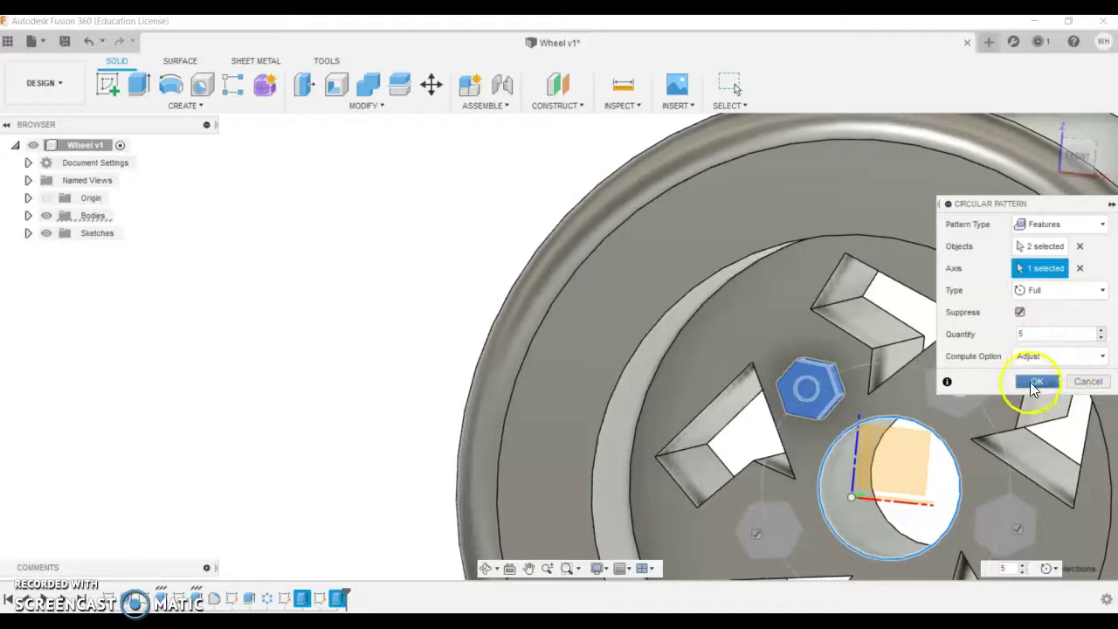
# - Examine the patterned hexagonal nuts and cutouts in the wheel recess from several angles
pyautogui.scroll(-5, 782, 342)
pyautogui.scroll(3, 921, 387)
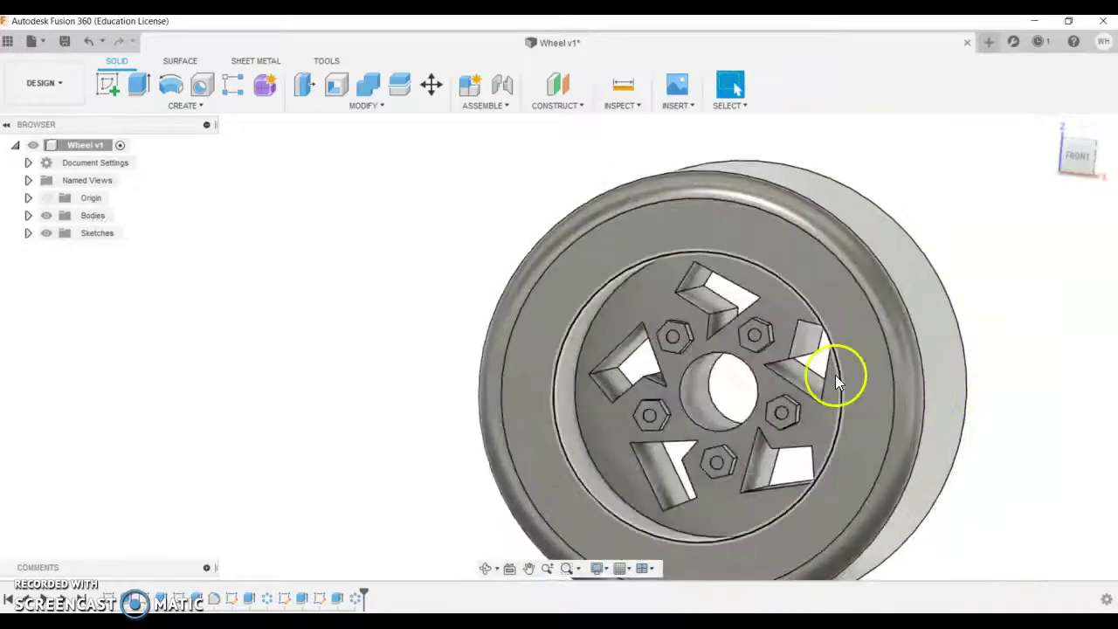
pyautogui.scroll(5, 830, 375)
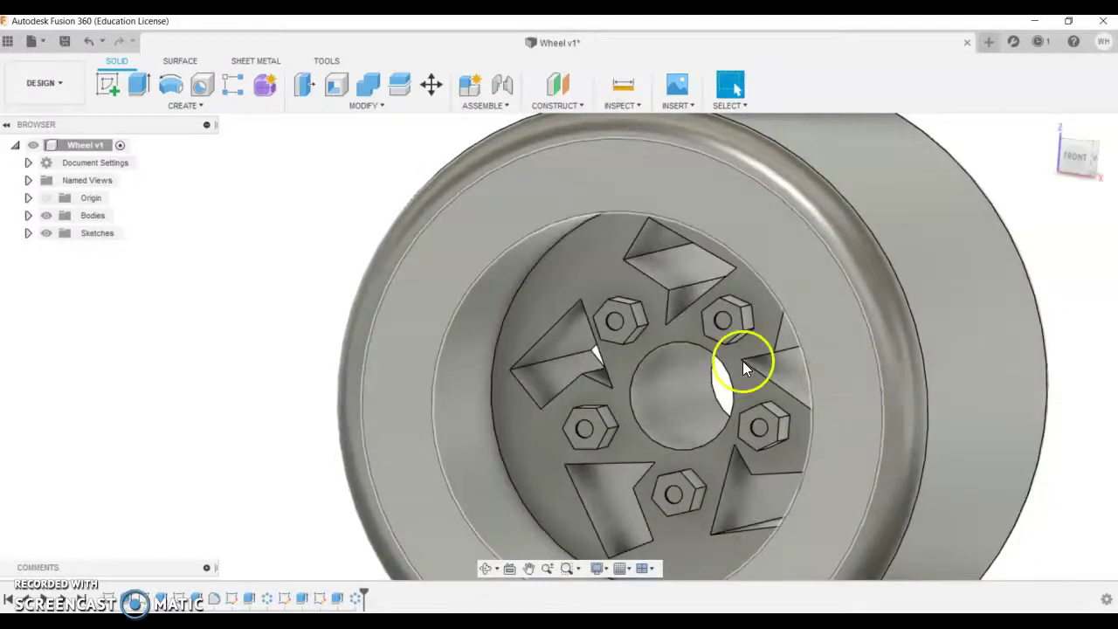
pyautogui.scroll(-2, 652, 379)
pyautogui.keyDown('shift'); pyautogui.moveTo(653, 379); pyautogui.dragTo(744, 358, button='middle'); pyautogui.keyUp('shift')
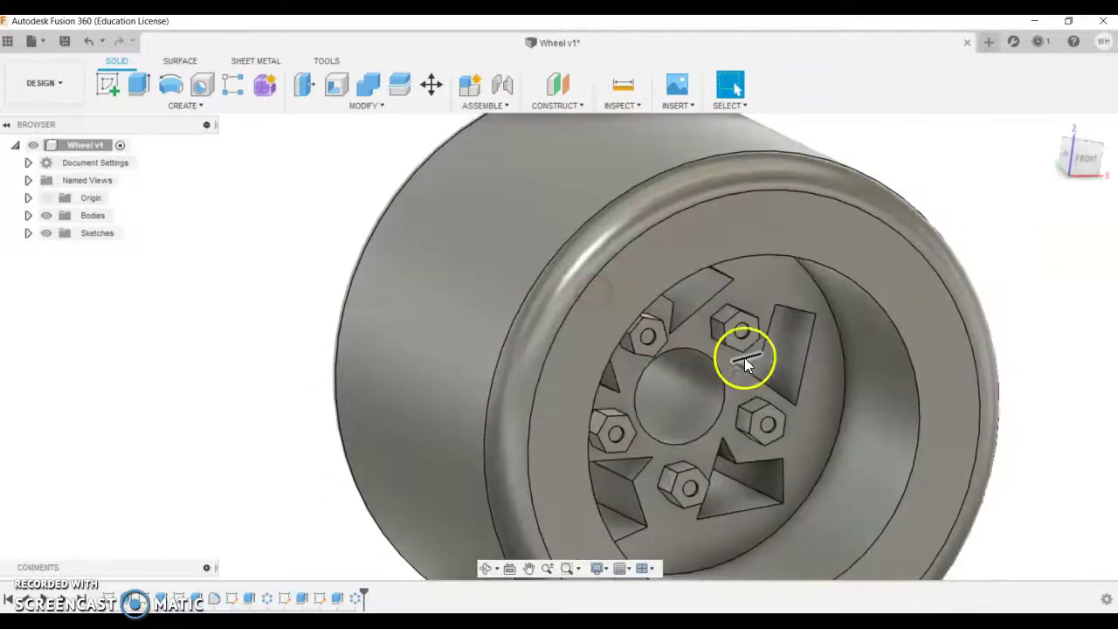
pyautogui.scroll(4, 776, 431)
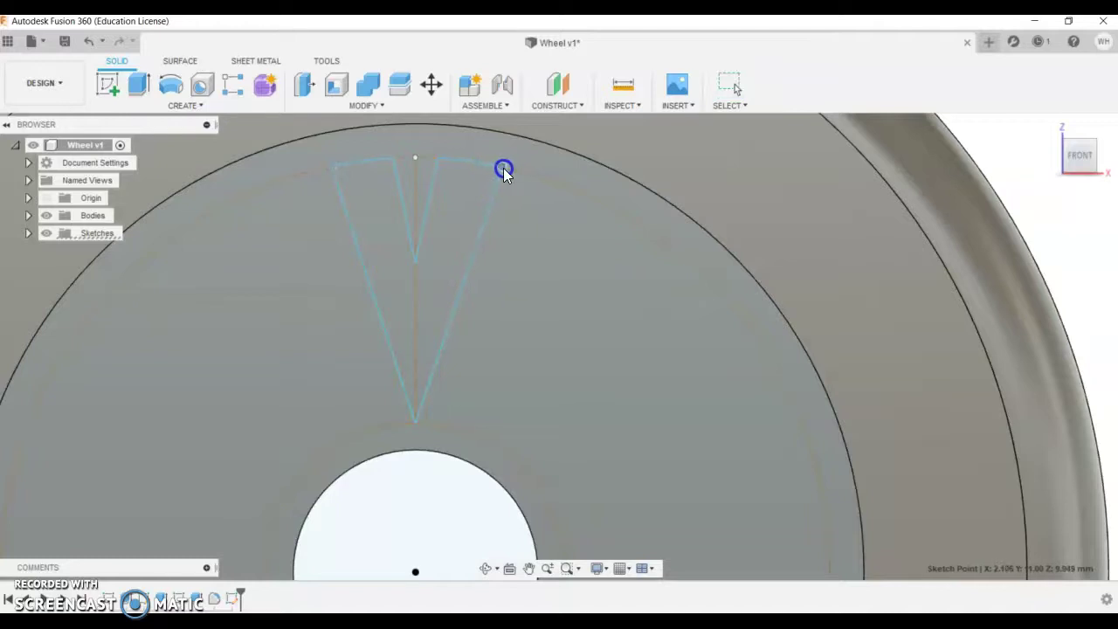
# - Extrude the V-shaped profile on the recess floor 1.5 mm inward as a cut with a 20 degree taper angle
pyautogui.click(504, 170)
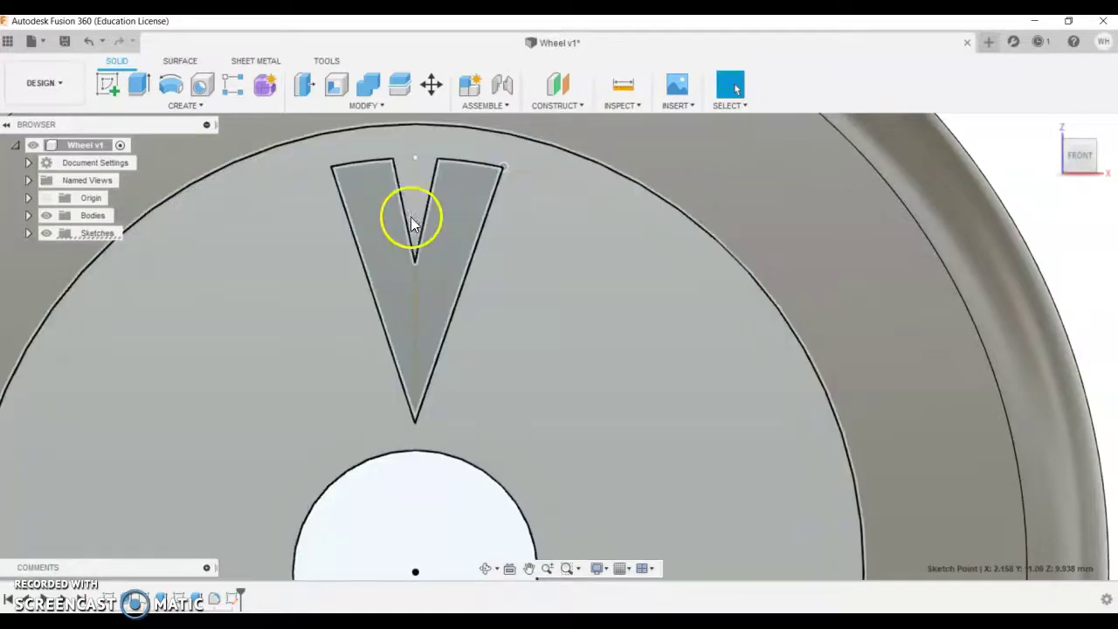
pyautogui.click(179, 166)
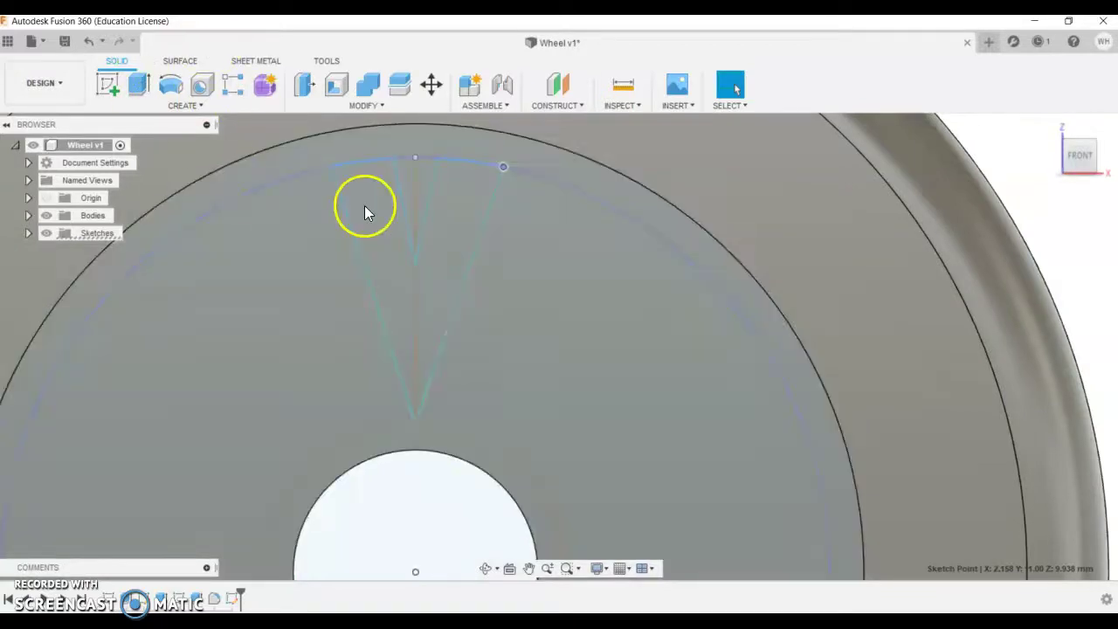
pyautogui.click(138, 84)
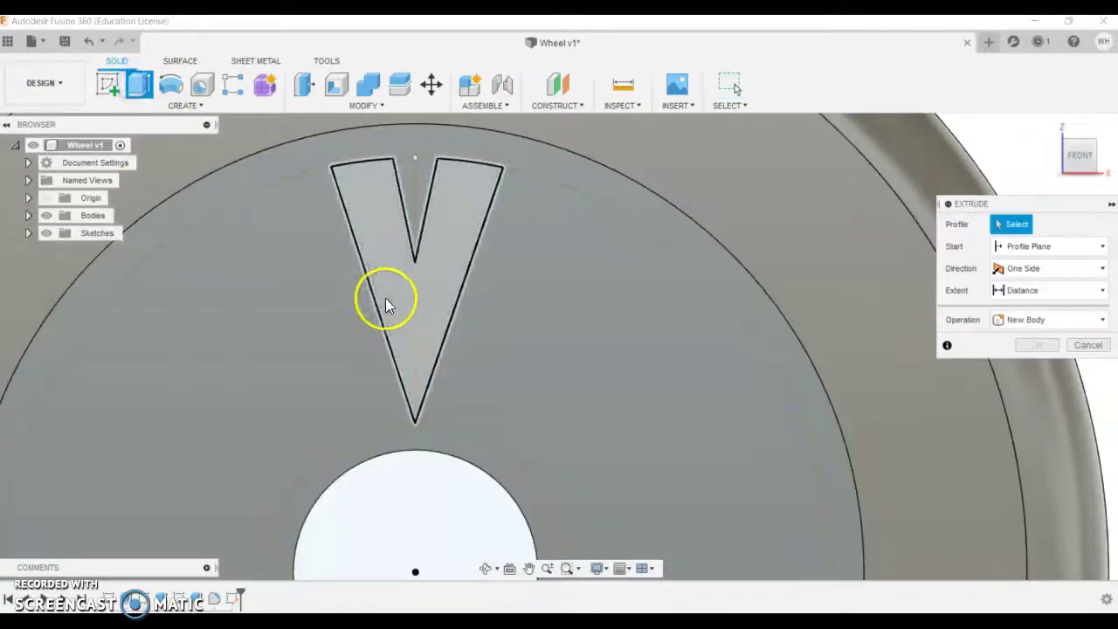
pyautogui.click(399, 271)
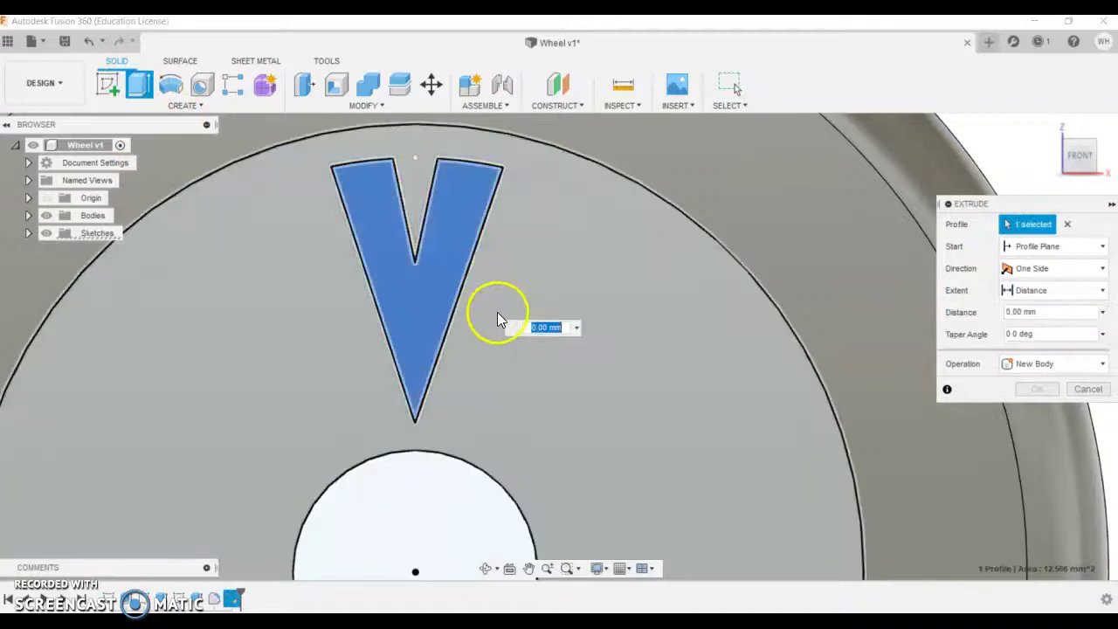
pyautogui.keyDown('shift'); pyautogui.moveTo(497, 312); pyautogui.dragTo(489, 280, button='middle'); pyautogui.keyUp('shift')
pyautogui.scroll(1, 895, 371)
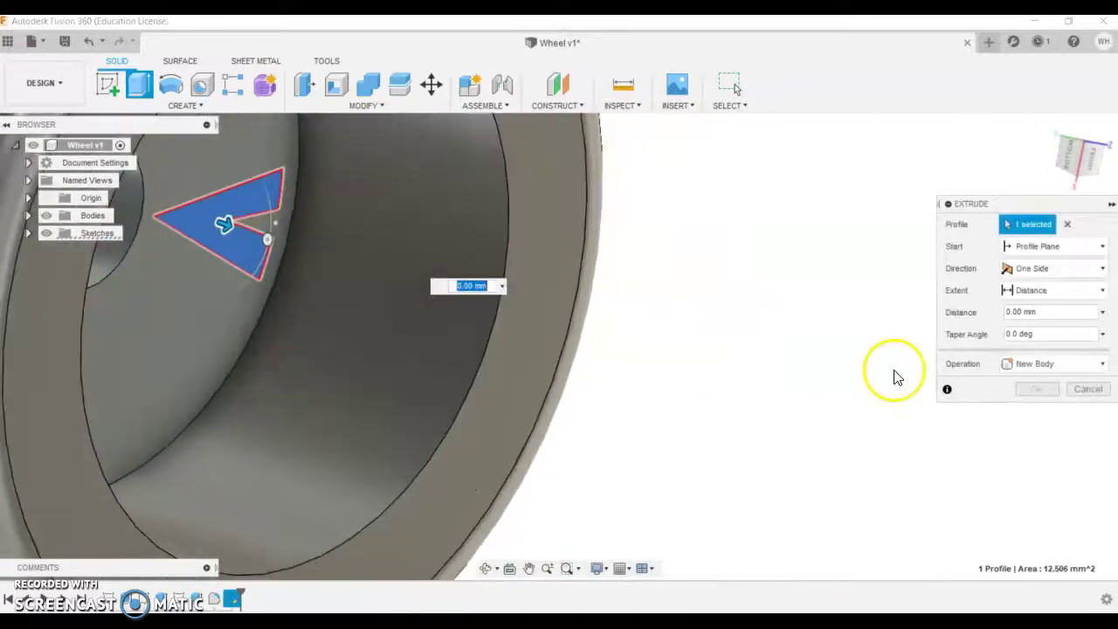
pyautogui.click(1019, 334)
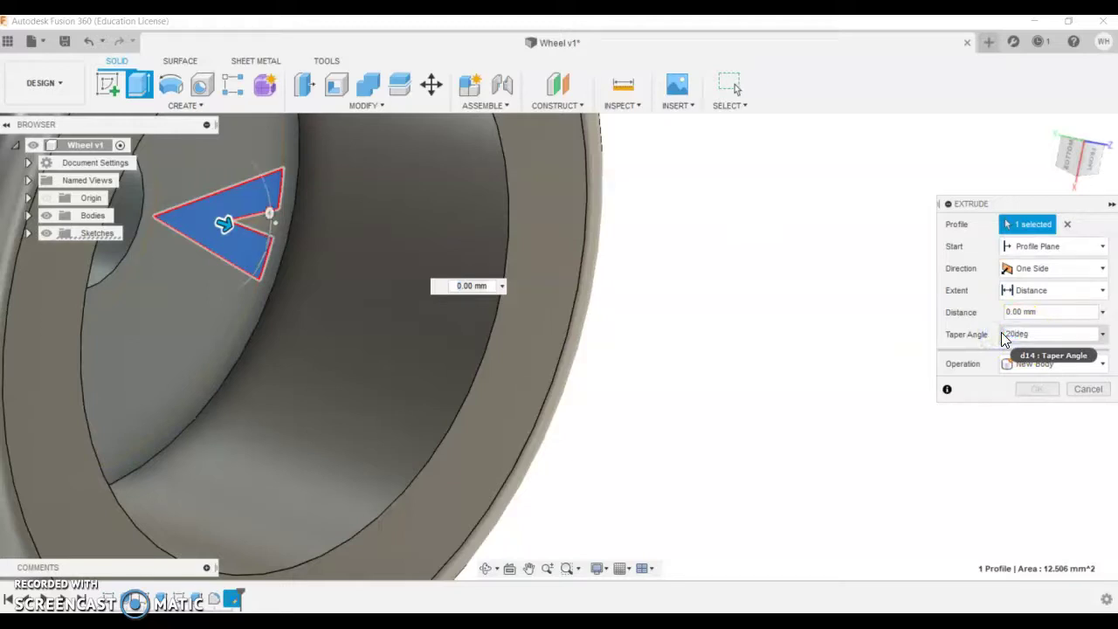
pyautogui.moveTo(226, 222); pyautogui.dragTo(199, 212)
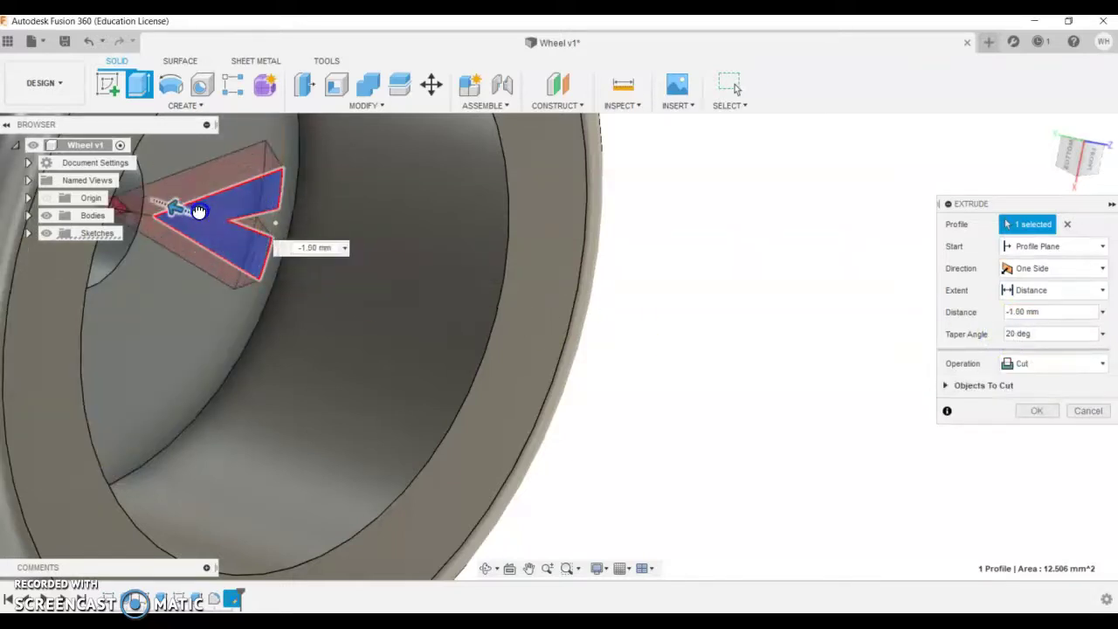
# - Change the V-shaped cut's taper angle to -20 degrees and complete the extrusion
pyautogui.click(1007, 332)
pyautogui.click(1010, 334)
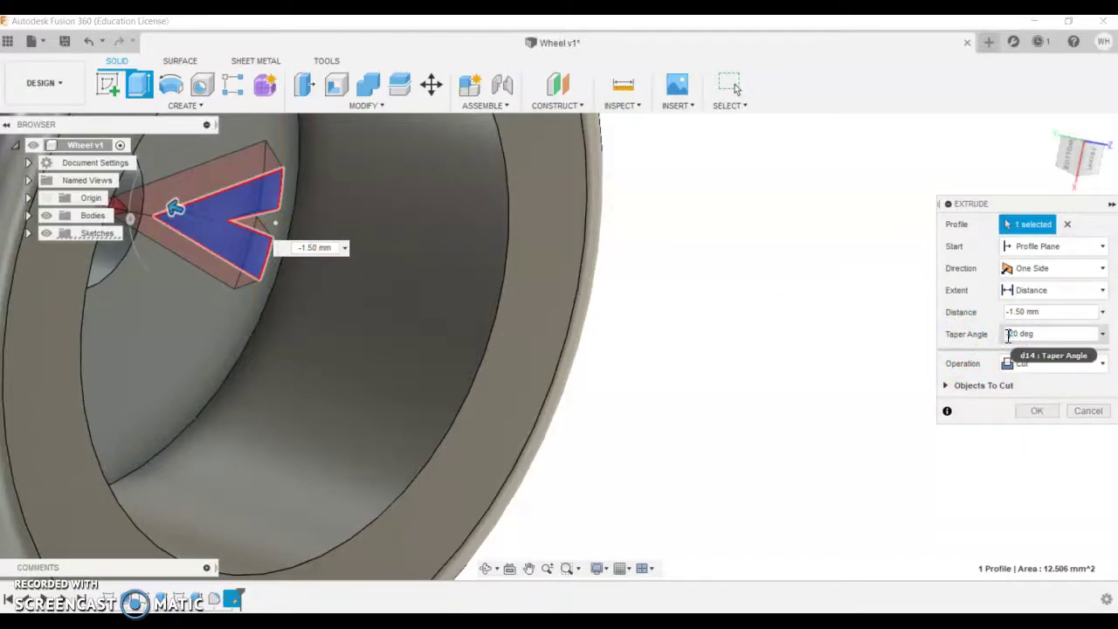
pyautogui.scroll(-3, 324, 371)
pyautogui.scroll(3, 266, 297)
pyautogui.keyDown('shift'); pyautogui.moveTo(266, 297); pyautogui.dragTo(227, 280, button='middle'); pyautogui.keyUp('shift')
pyautogui.scroll(2, 222, 259)
pyautogui.moveTo(221, 260); pyautogui.dragTo(222, 261)
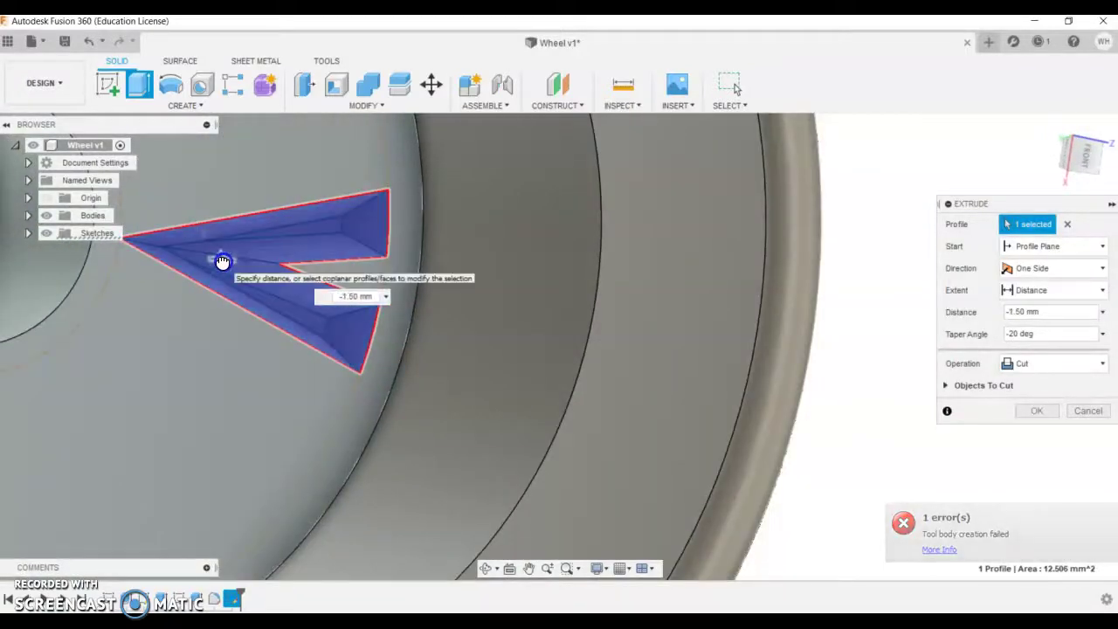
pyautogui.click(353, 298)
pyautogui.moveTo(353, 314)
pyautogui.keyDown('shift'); pyautogui.mouseDown(button='middle')
pyautogui.moveTo(332, 354)
pyautogui.moveTo(317, 320)
pyautogui.moveTo(346, 314)
pyautogui.moveTo(333, 314)
pyautogui.mouseUp(button='middle'); pyautogui.keyUp('shift')
pyautogui.click(1016, 412)
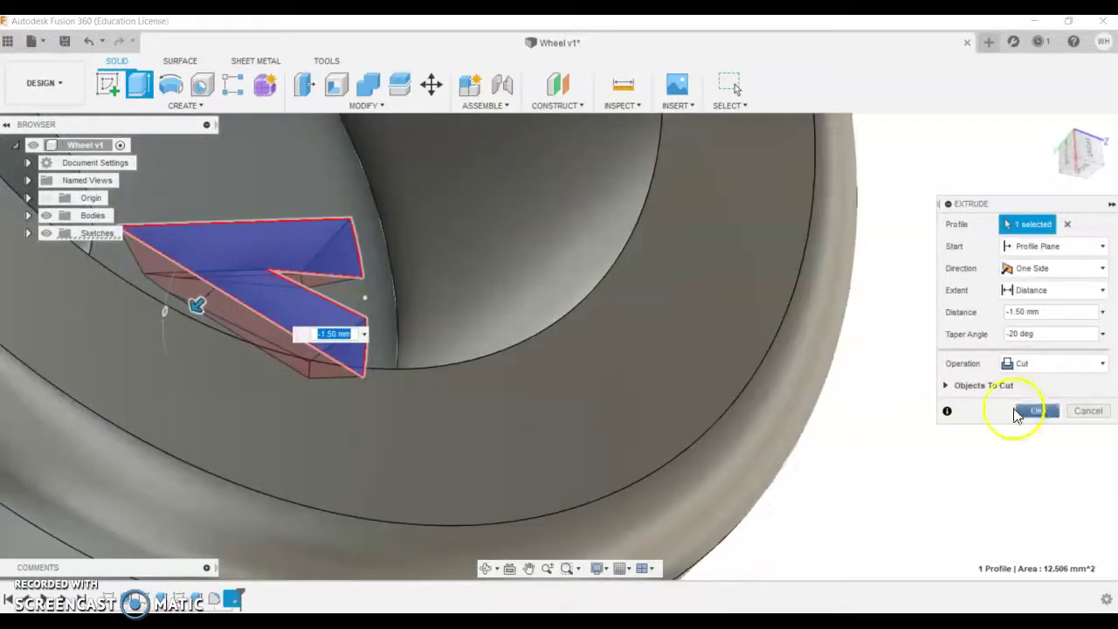
pyautogui.click(1037, 411)
# - Start a circular pattern of features with the V-shaped cut as the object and the recess's circular edge as the axis
pyautogui.keyDown('shift'); pyautogui.moveTo(1037, 411); pyautogui.dragTo(484, 365, button='middle'); pyautogui.keyUp('shift')
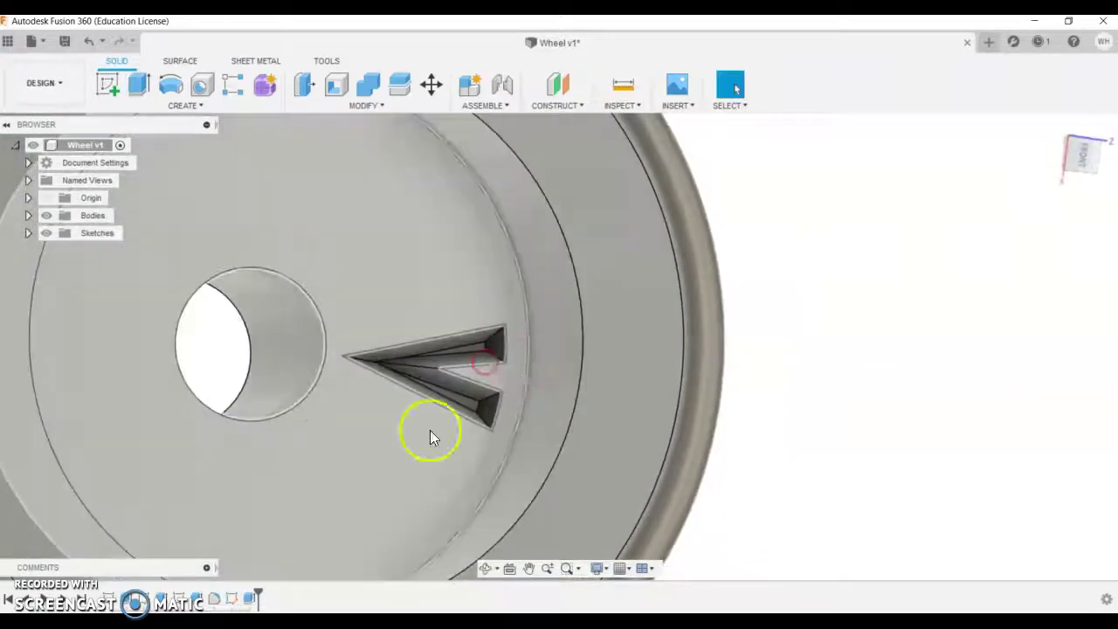
pyautogui.scroll(-3, 430, 435)
pyautogui.scroll(4, 397, 389)
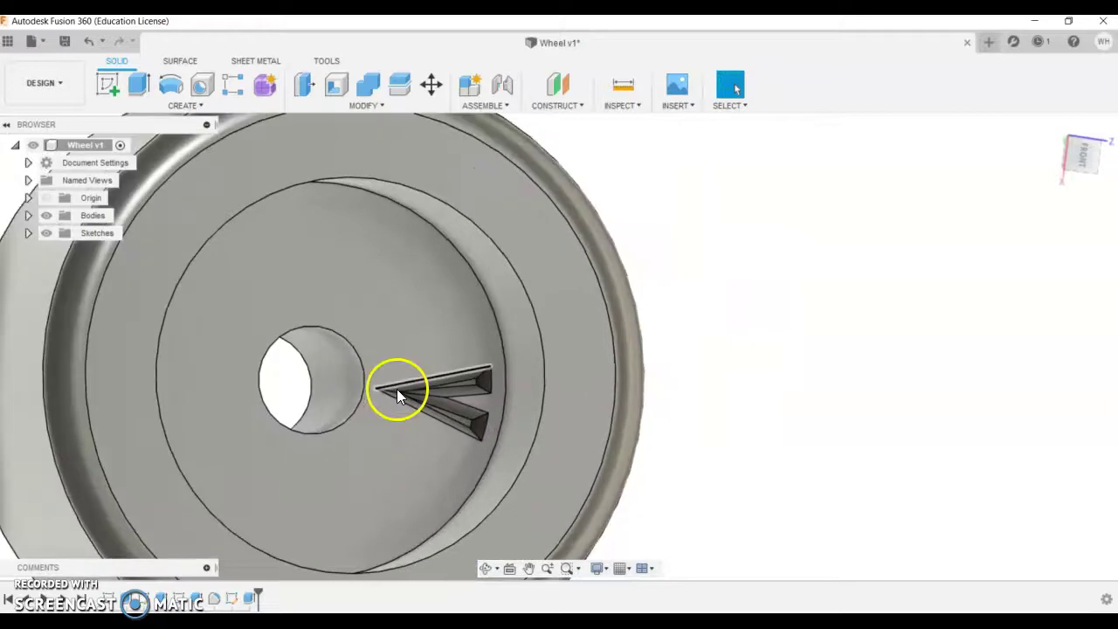
pyautogui.scroll(2, 349, 376)
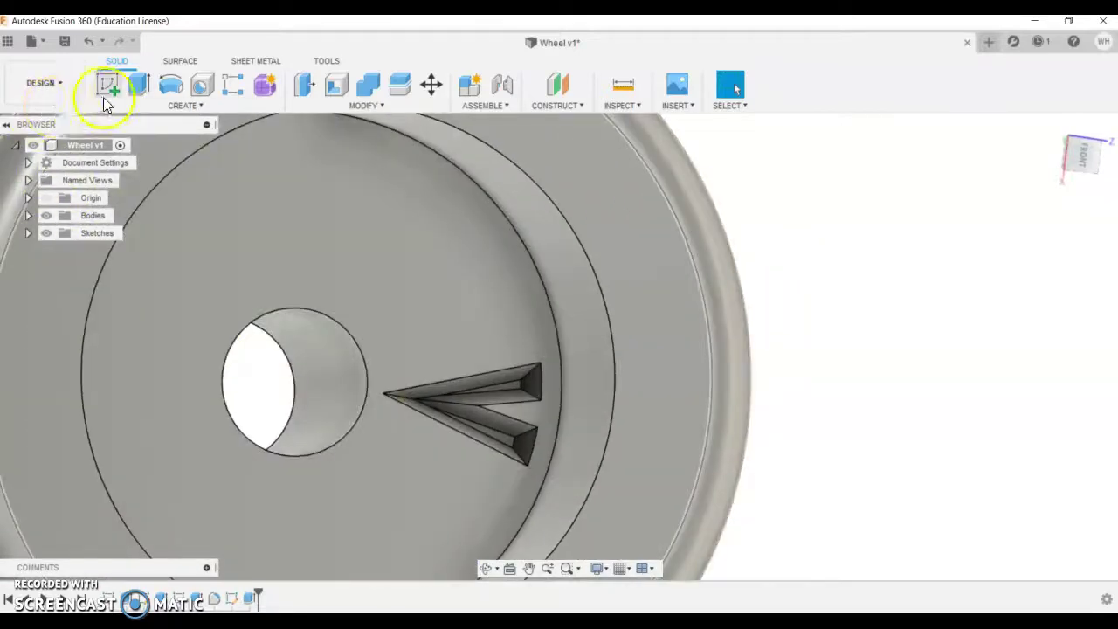
pyautogui.click(163, 108)
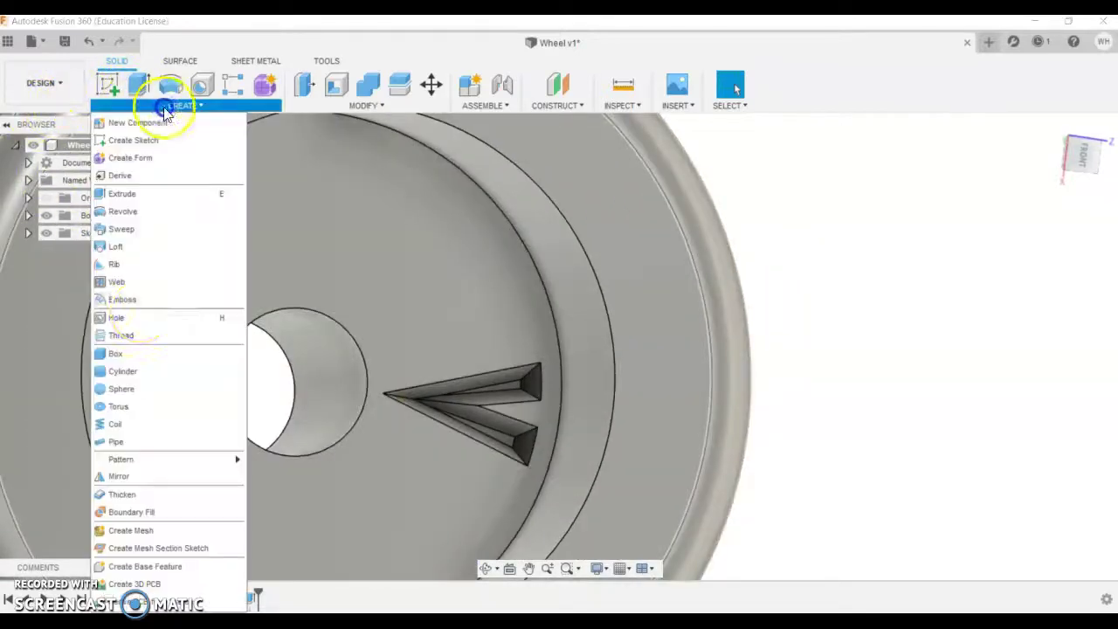
pyautogui.moveTo(169, 461)
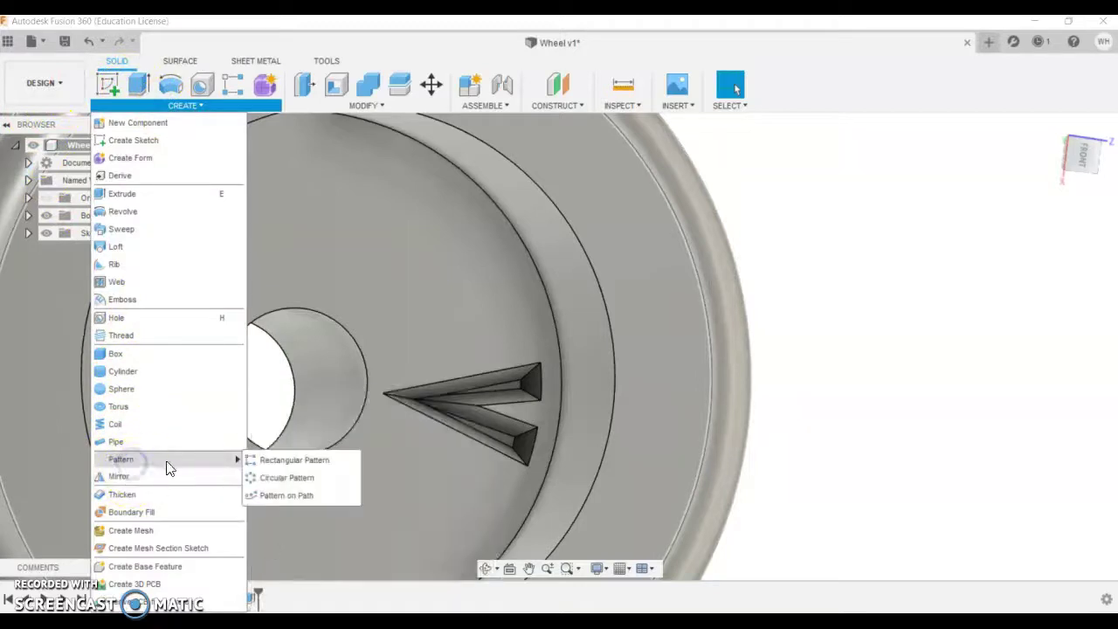
pyautogui.click(270, 477)
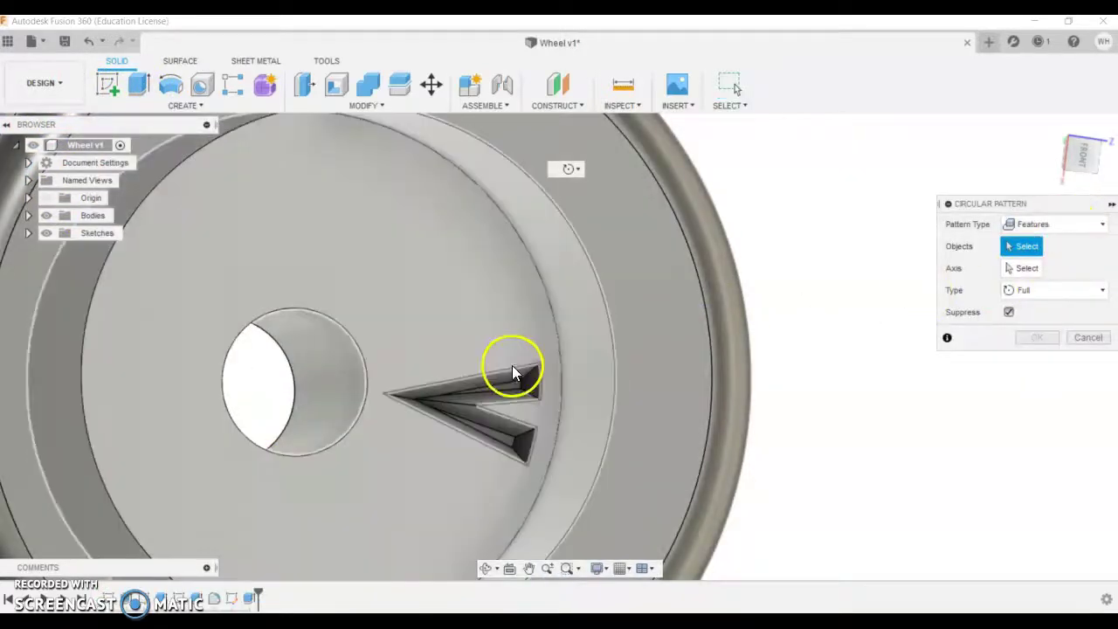
pyautogui.click(408, 308)
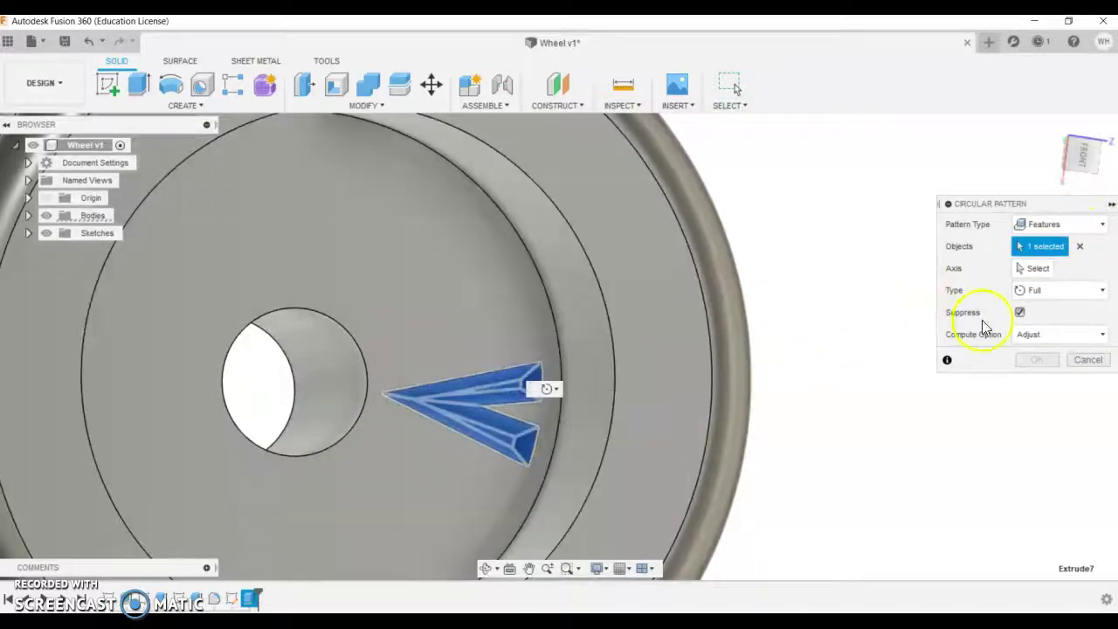
pyautogui.click(1036, 269)
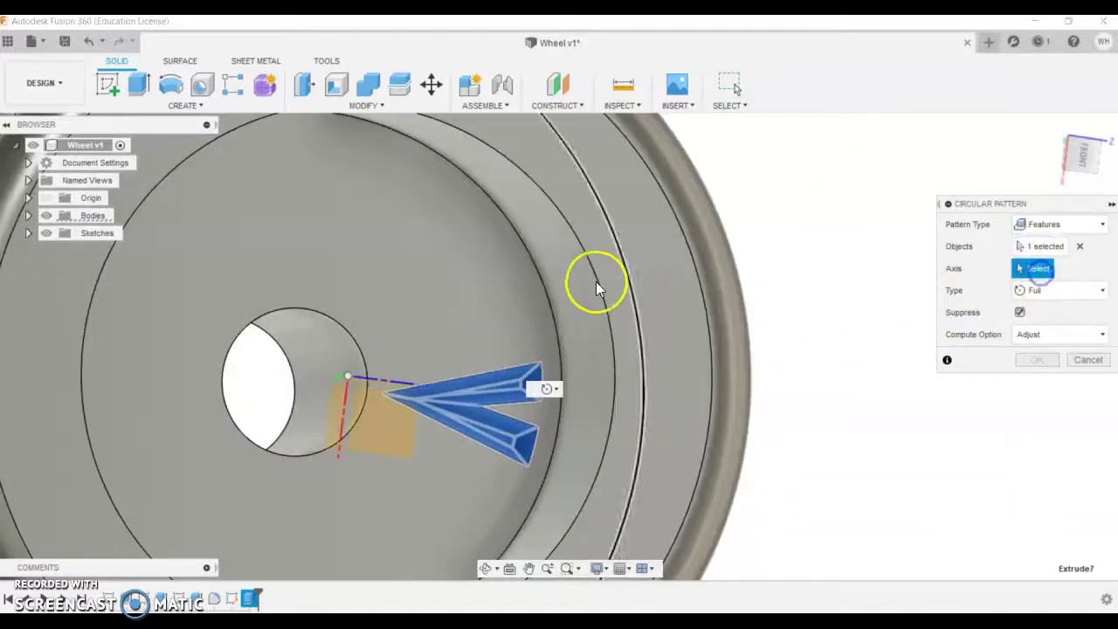
pyautogui.click(546, 288)
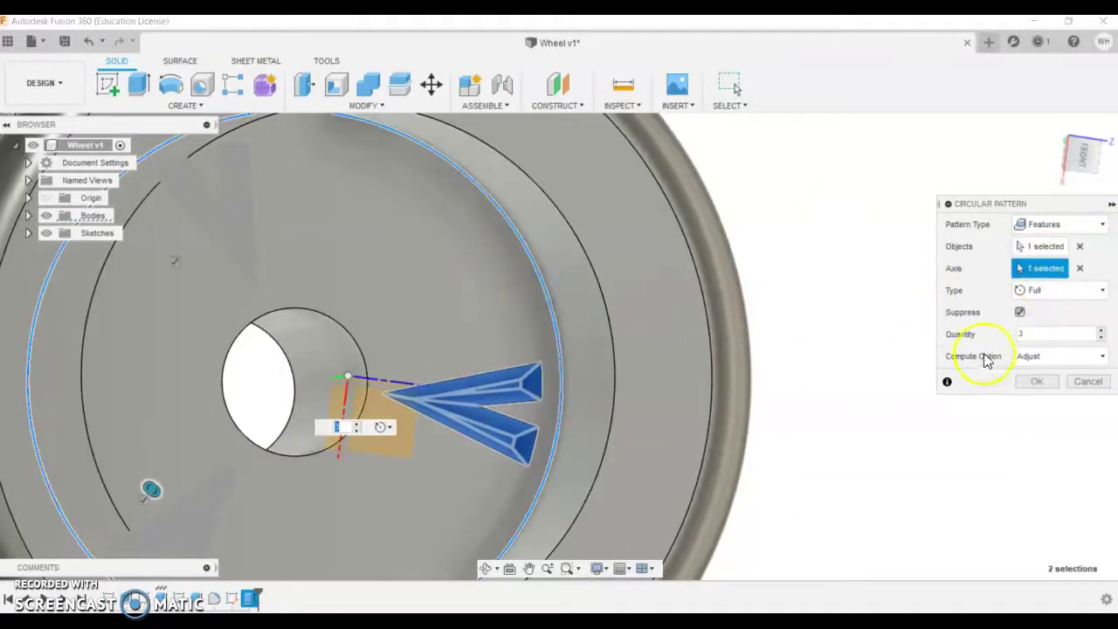
# - Set the pattern quantity to 9 and create the full circular pattern of V-shaped cutouts
pyautogui.click(1101, 330)
pyautogui.click(1101, 330)
pyautogui.click(1100, 330)
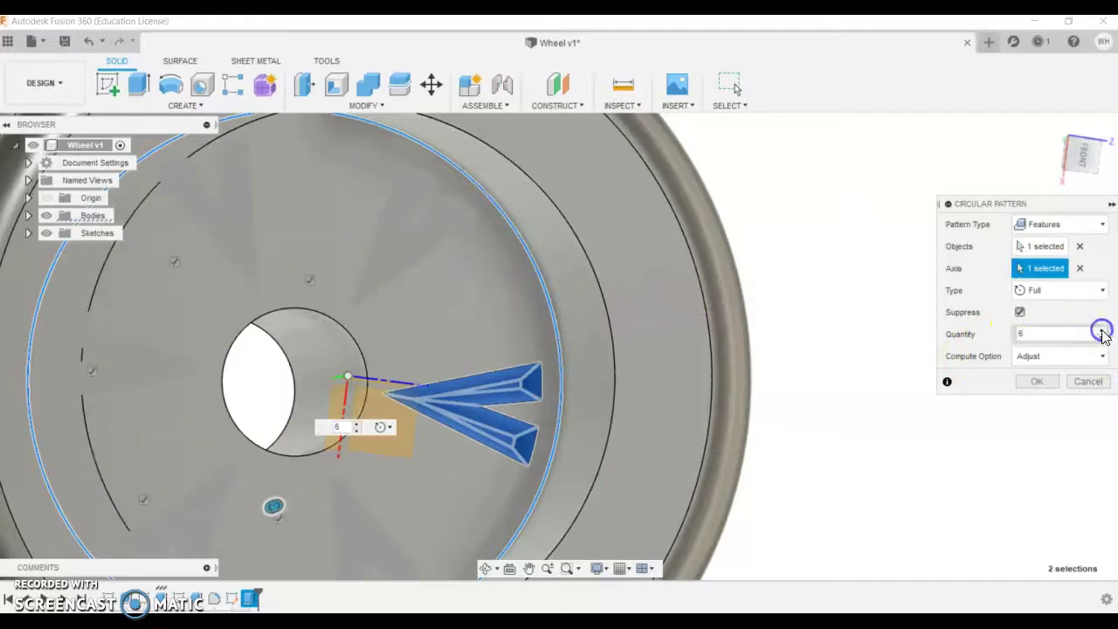
pyautogui.click(1101, 330)
pyautogui.click(1102, 330)
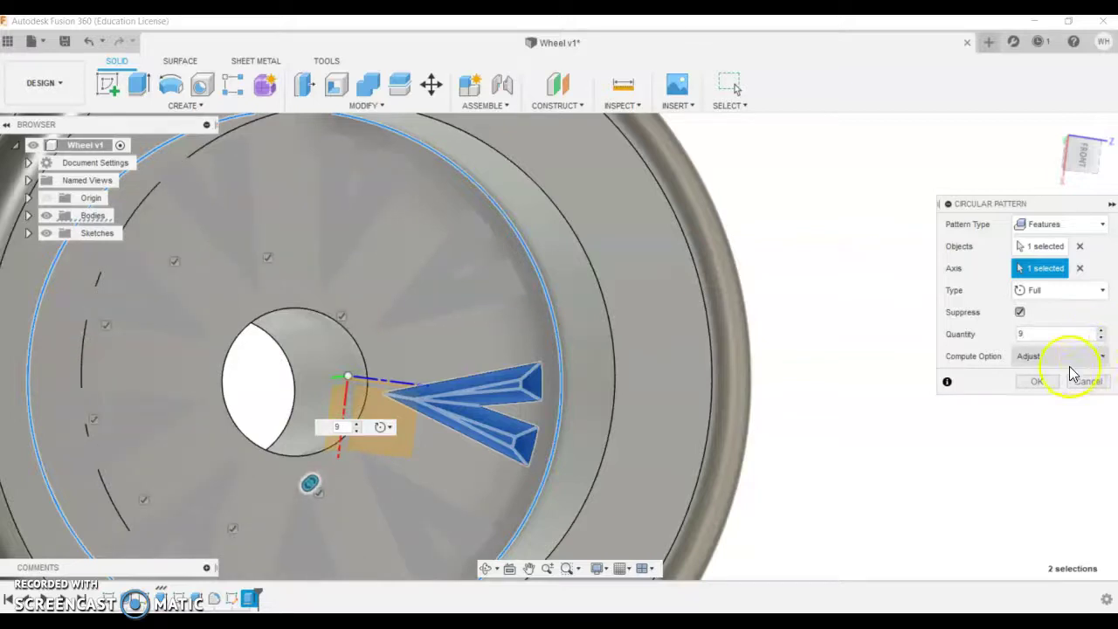
pyautogui.click(1042, 382)
# - Start an equal-distance chamfer on the axle hole's edge and the circular edges of the wheel recess's rim and floor
pyautogui.keyDown('shift'); pyautogui.moveTo(894, 341); pyautogui.dragTo(835, 340, button='middle'); pyautogui.keyUp('shift')
pyautogui.scroll(-3, 831, 340)
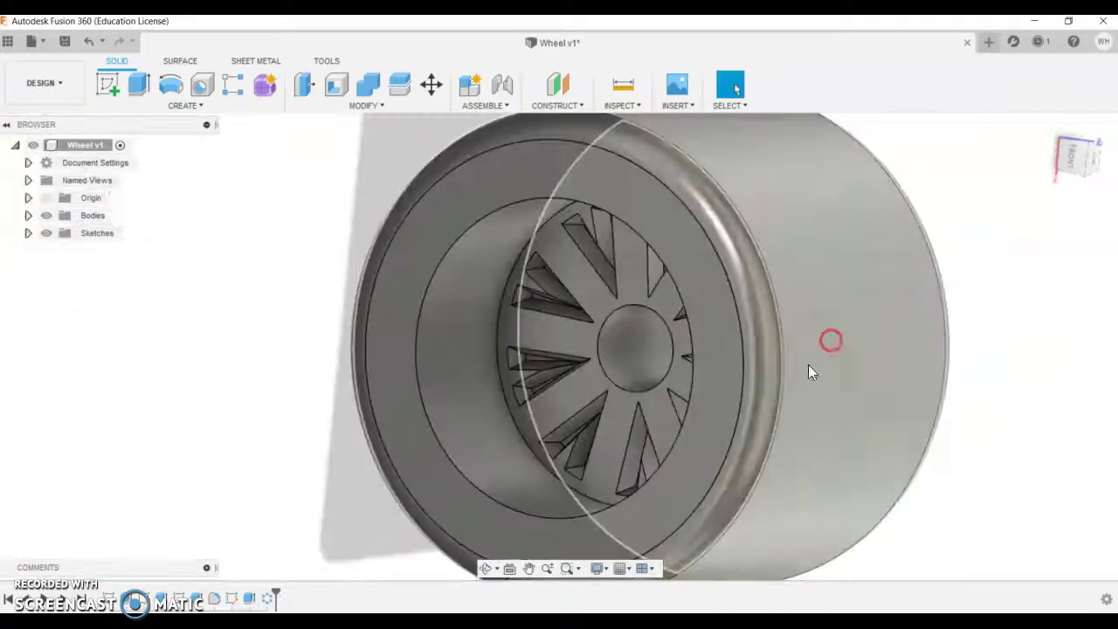
pyautogui.scroll(3, 605, 379)
pyautogui.keyDown('shift'); pyautogui.moveTo(612, 374); pyautogui.dragTo(637, 371, button='middle'); pyautogui.keyUp('shift')
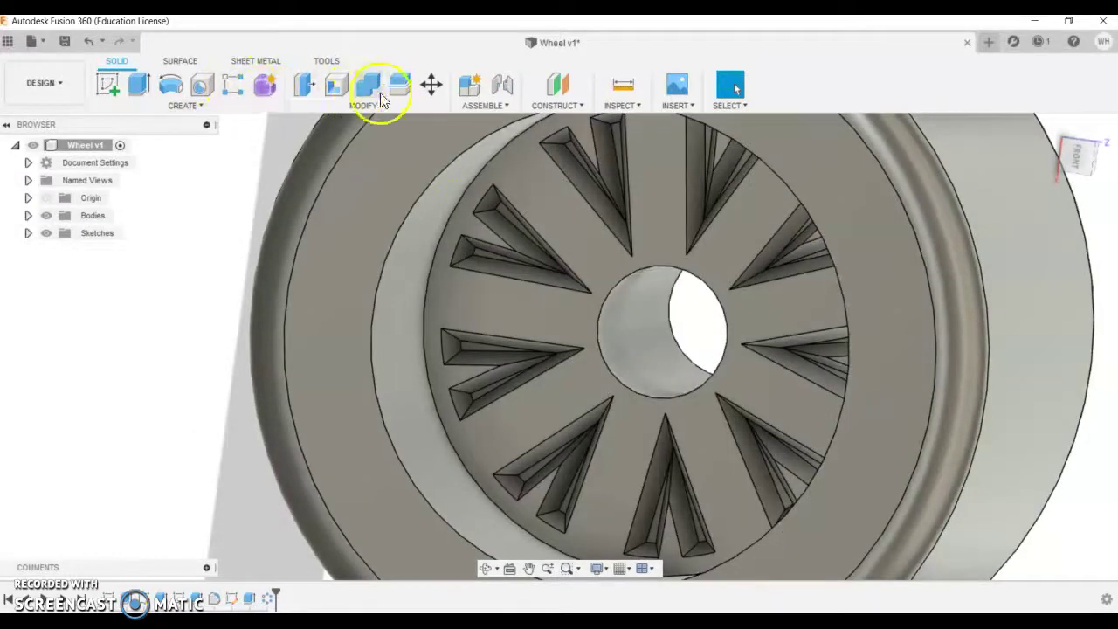
pyautogui.click(146, 91)
pyautogui.click(179, 105)
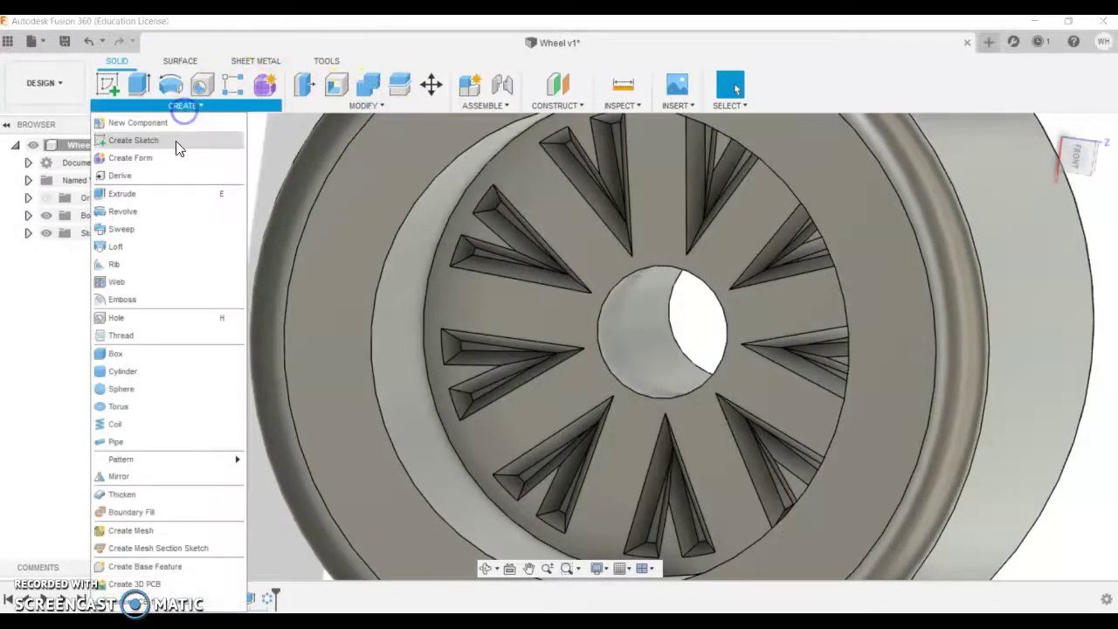
pyautogui.click(367, 105)
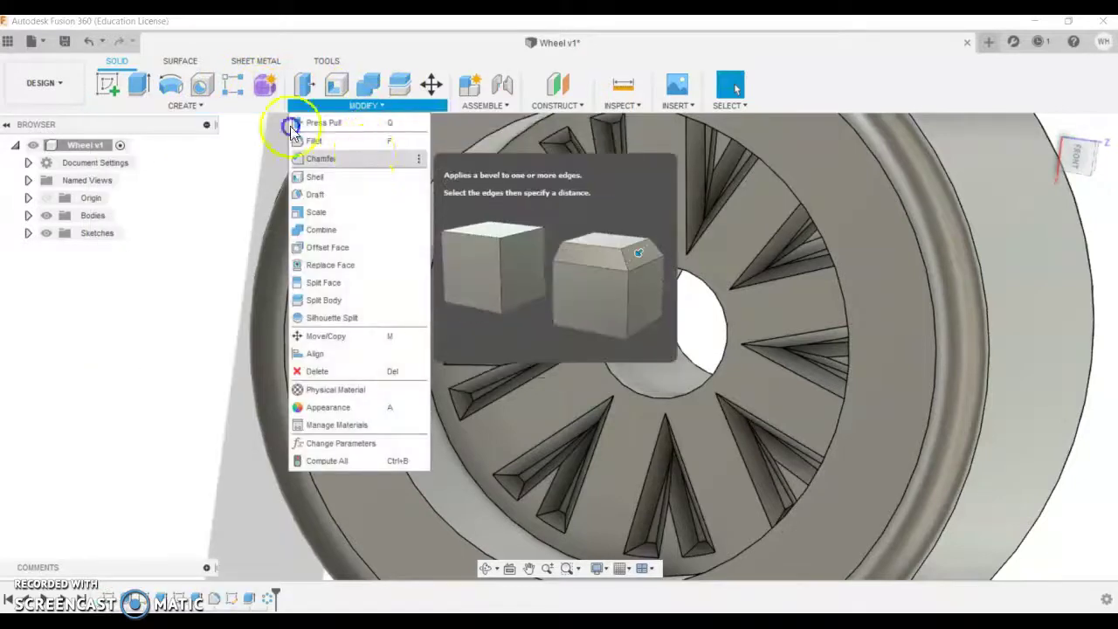
pyautogui.click(365, 157)
pyautogui.click(606, 300)
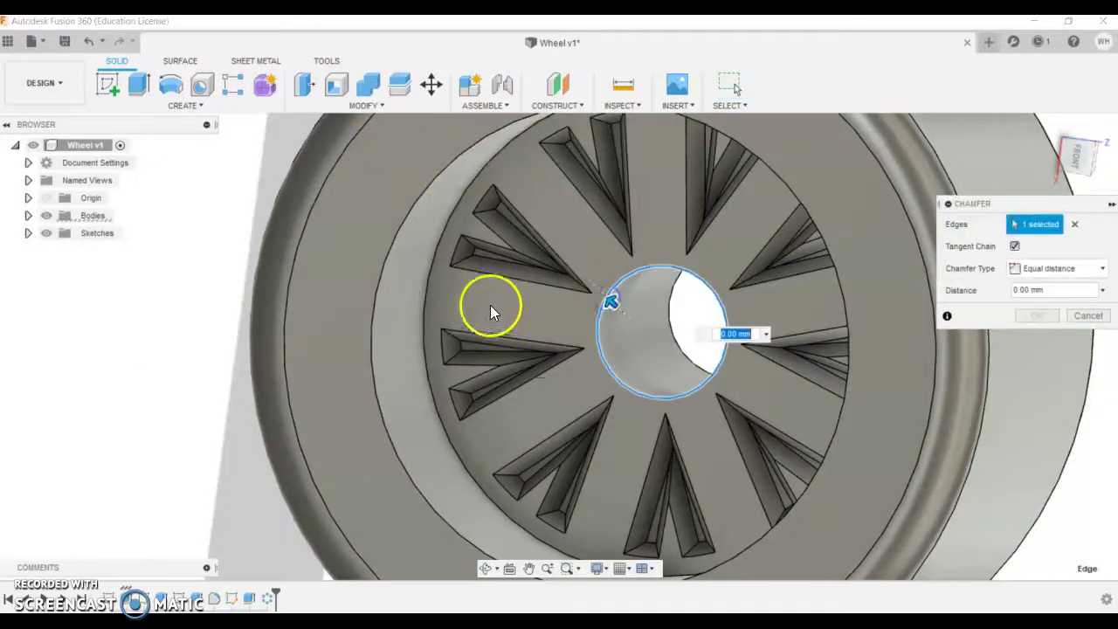
pyautogui.click(402, 226)
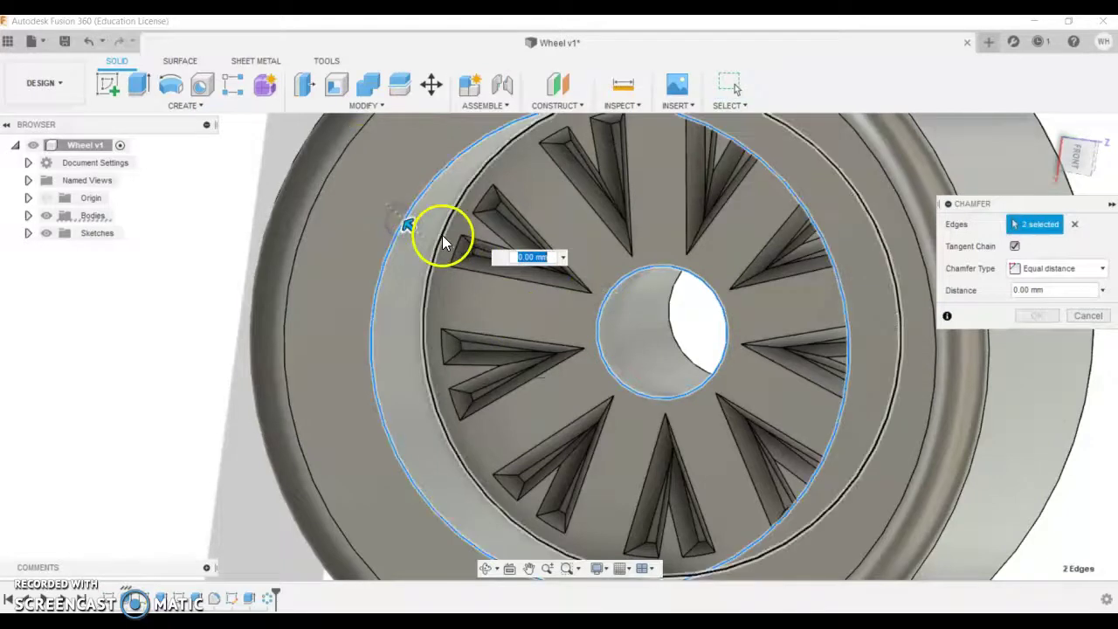
# - Set the chamfer distance to 0.6 mm and apply it to the three selected edges
pyautogui.doubleClick(1018, 290)
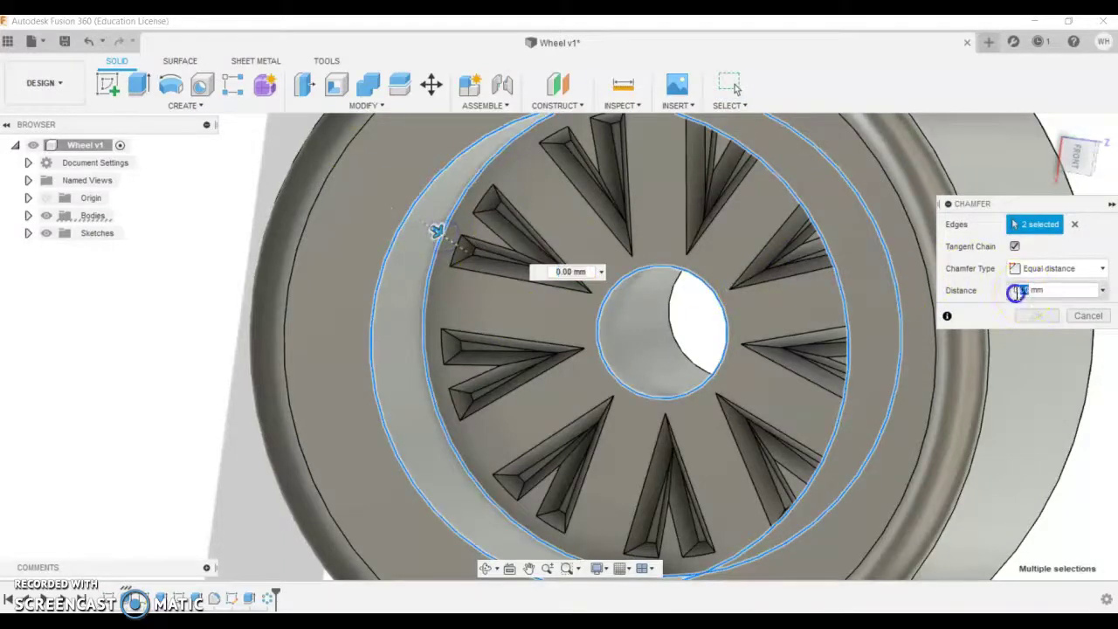
pyautogui.write('1')
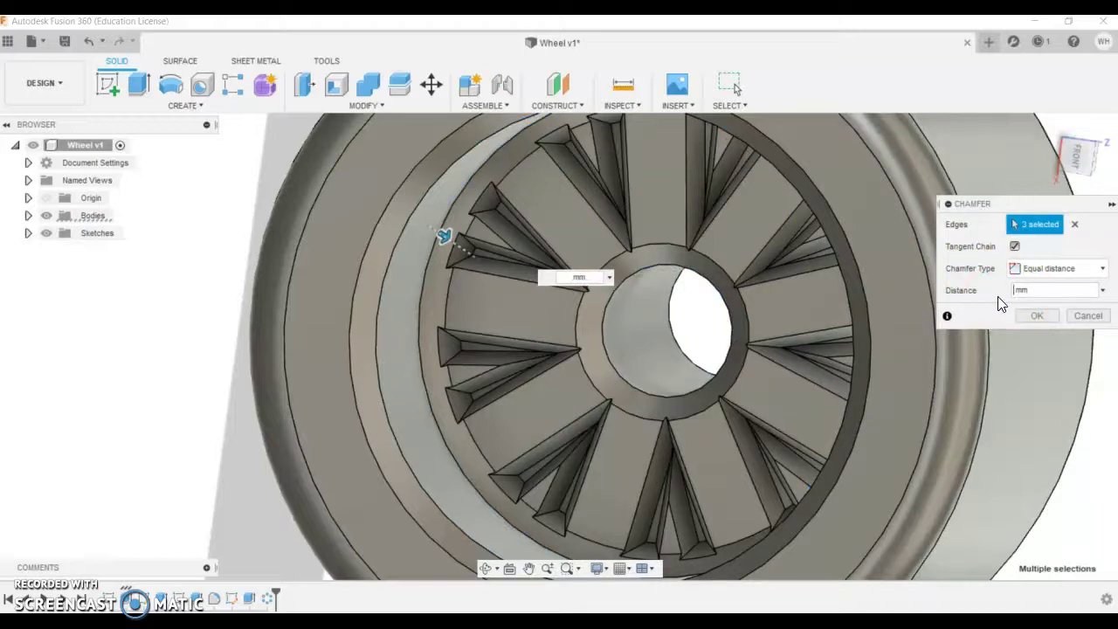
pyautogui.write('0.6')
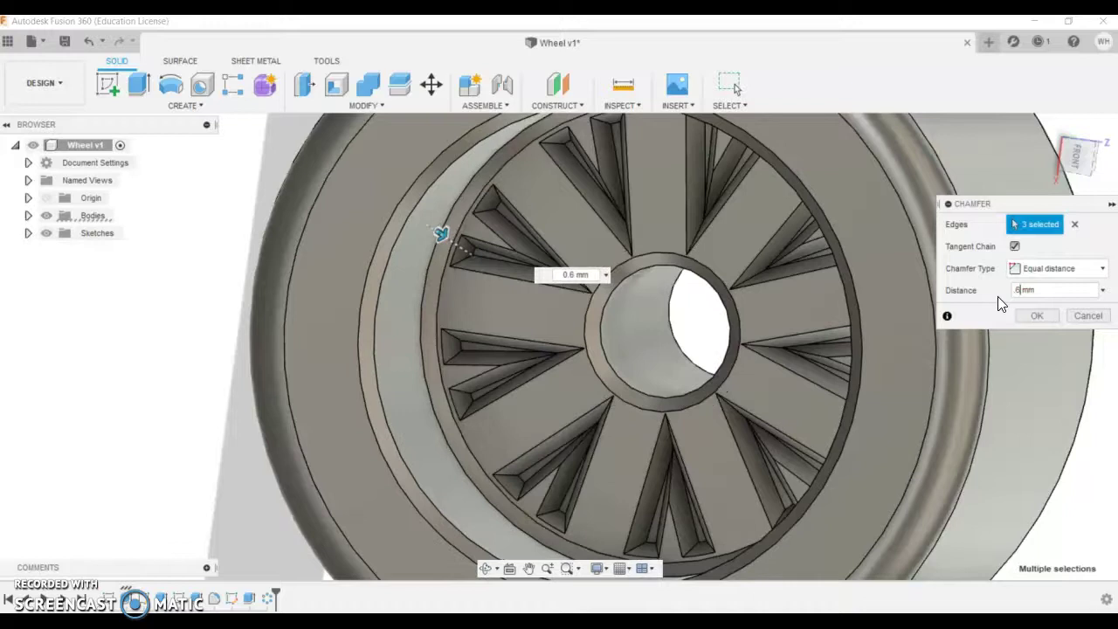
pyautogui.press('Return')
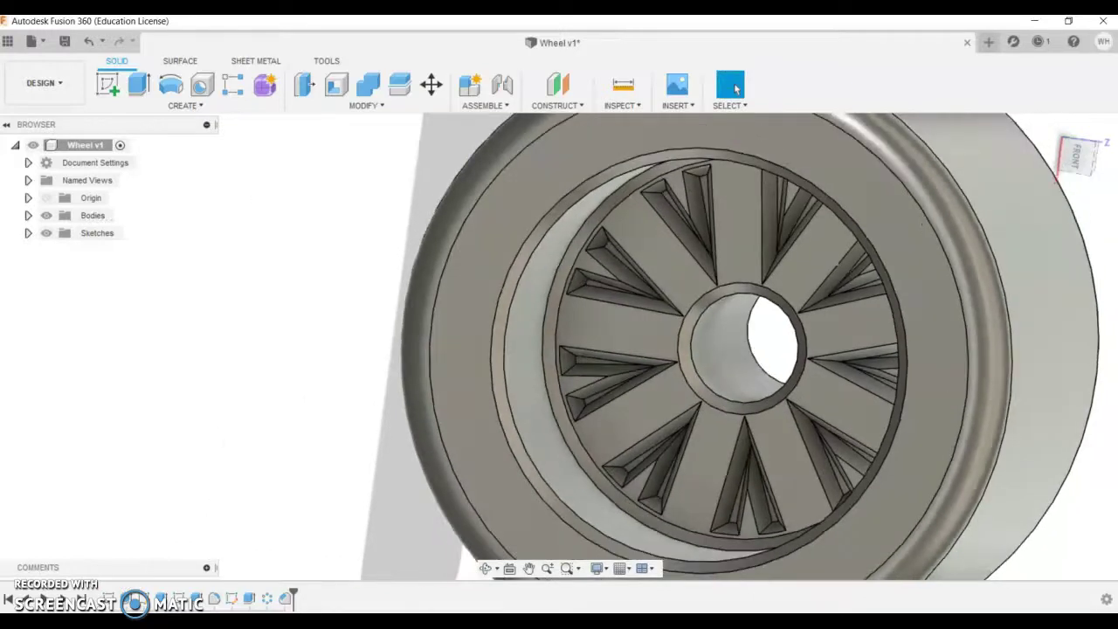
# - Examine the chamfered edges and the patterned V-shaped cutouts in the wheel recess from several angles and distances
pyautogui.scroll(2, 896, 345)
pyautogui.keyDown('shift'); pyautogui.moveTo(896, 344); pyautogui.dragTo(1091, 342, button='middle'); pyautogui.keyUp('shift')
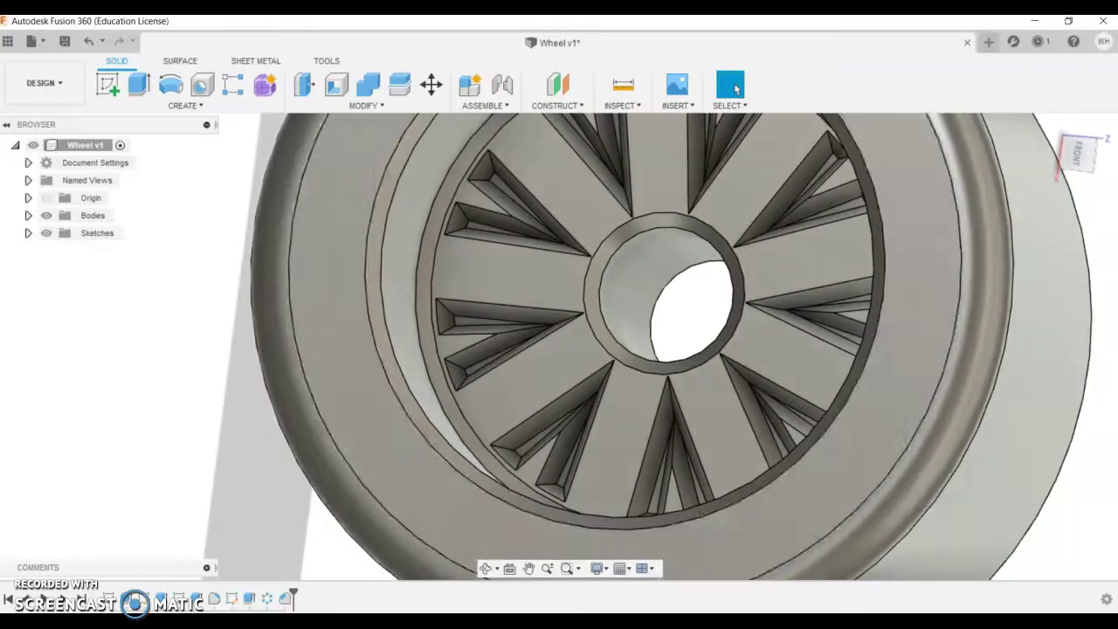
pyautogui.click(614, 506)
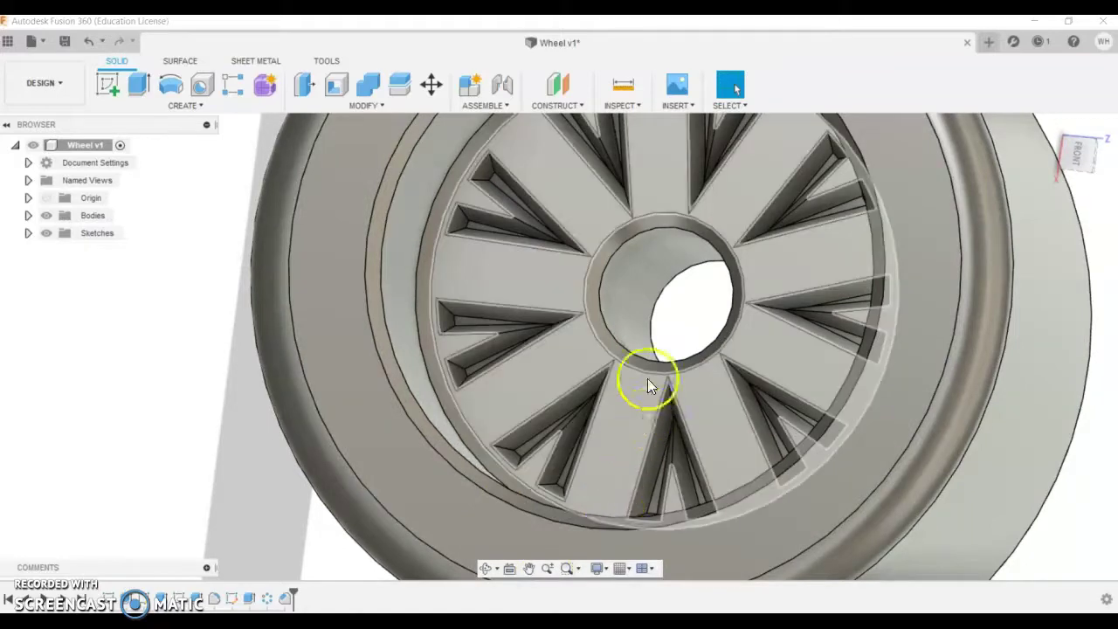
pyautogui.moveTo(648, 387)
pyautogui.keyDown('shift'); pyautogui.mouseDown(button='middle')
pyautogui.moveTo(704, 306)
pyautogui.moveTo(717, 325)
pyautogui.moveTo(697, 339)
pyautogui.moveTo(722, 334)
pyautogui.moveTo(777, 456)
pyautogui.moveTo(705, 436)
pyautogui.moveTo(810, 382)
pyautogui.moveTo(859, 381)
pyautogui.moveTo(891, 359)
pyautogui.moveTo(876, 349)
pyautogui.moveTo(891, 342)
pyautogui.moveTo(866, 417)
pyautogui.moveTo(861, 360)
pyautogui.mouseUp(button='middle'); pyautogui.keyUp('shift')
pyautogui.scroll(-3, 705, 436)
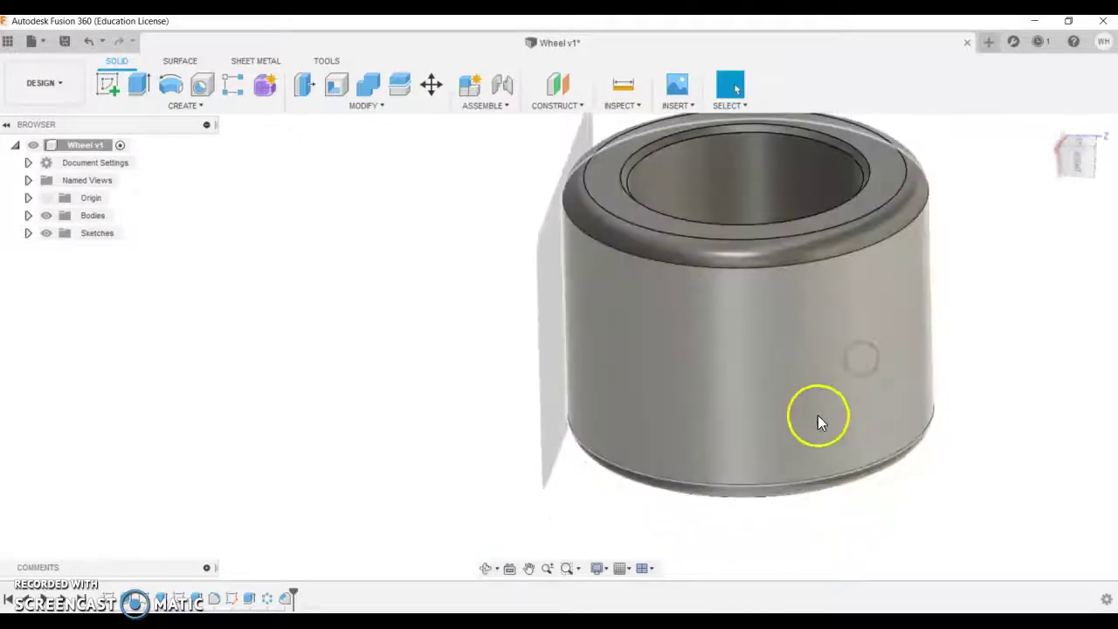
pyautogui.moveTo(882, 314)
pyautogui.keyDown('shift'); pyautogui.mouseDown(button='middle')
pyautogui.moveTo(871, 387)
pyautogui.moveTo(856, 387)
pyautogui.mouseUp(button='middle'); pyautogui.keyUp('shift')
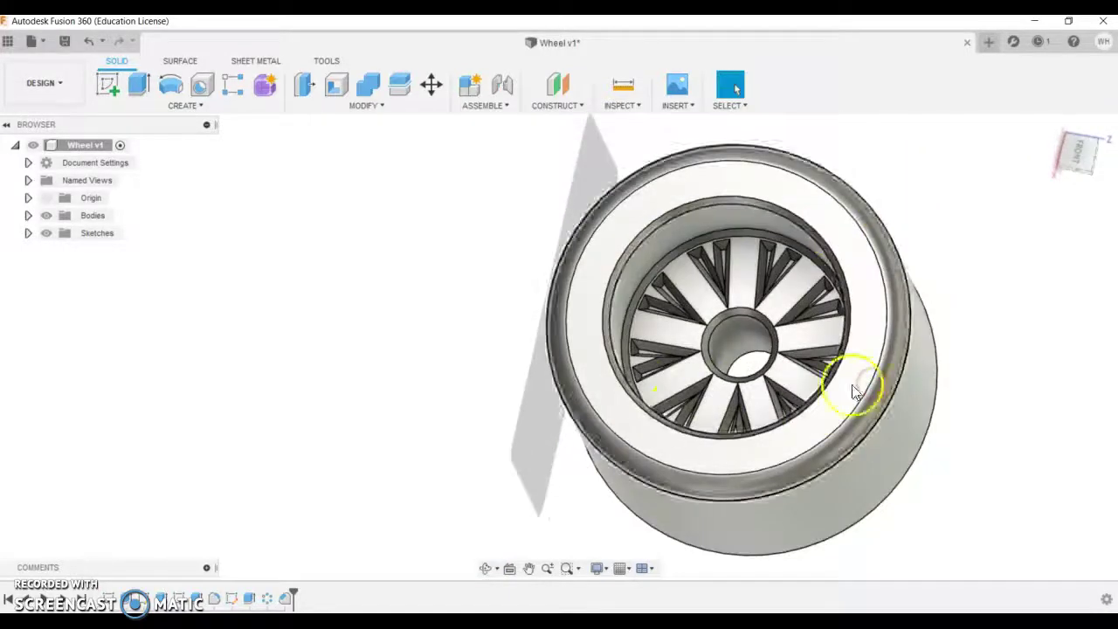
pyautogui.moveTo(782, 306)
pyautogui.keyDown('shift'); pyautogui.mouseDown(button='middle')
pyautogui.moveTo(812, 336)
pyautogui.moveTo(933, 357)
pyautogui.moveTo(1061, 300)
pyautogui.moveTo(1021, 436)
pyautogui.moveTo(934, 363)
pyautogui.moveTo(946, 342)
pyautogui.moveTo(931, 264)
pyautogui.moveTo(970, 332)
pyautogui.moveTo(806, 457)
pyautogui.moveTo(754, 537)
pyautogui.mouseUp(button='middle'); pyautogui.keyUp('shift')
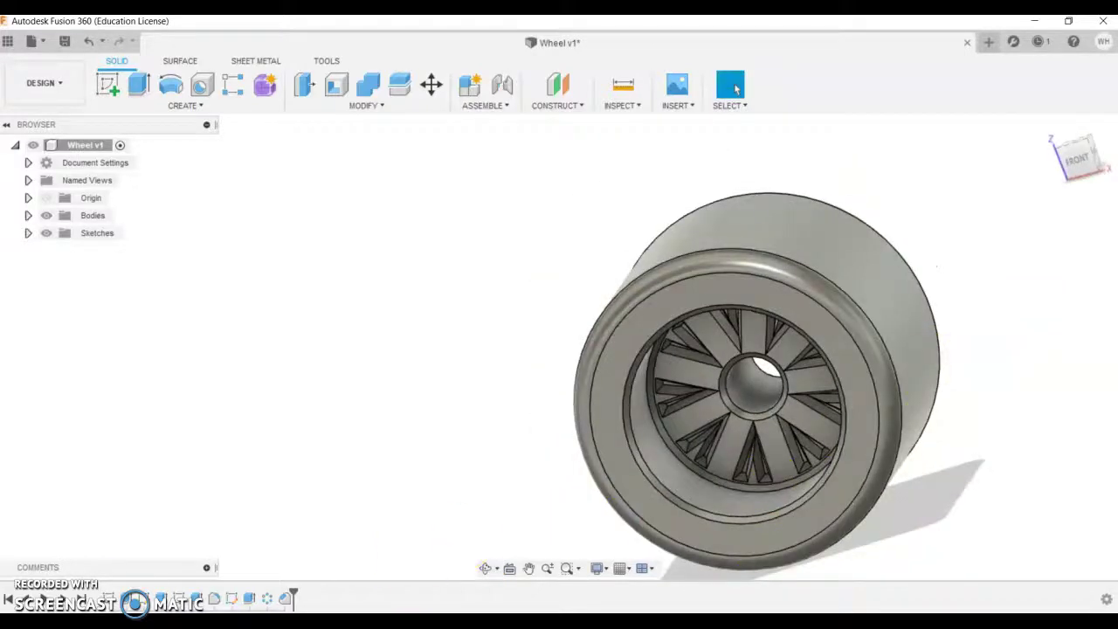
pyautogui.scroll(-2, 789, 454)
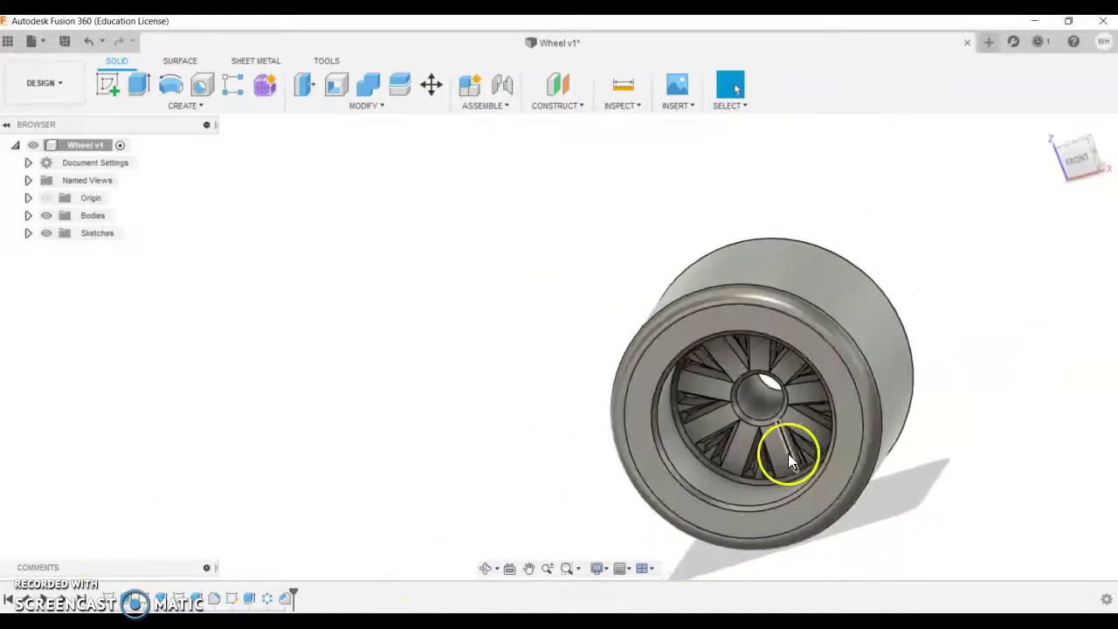
pyautogui.scroll(3, 765, 418)
pyautogui.scroll(3, 765, 417)
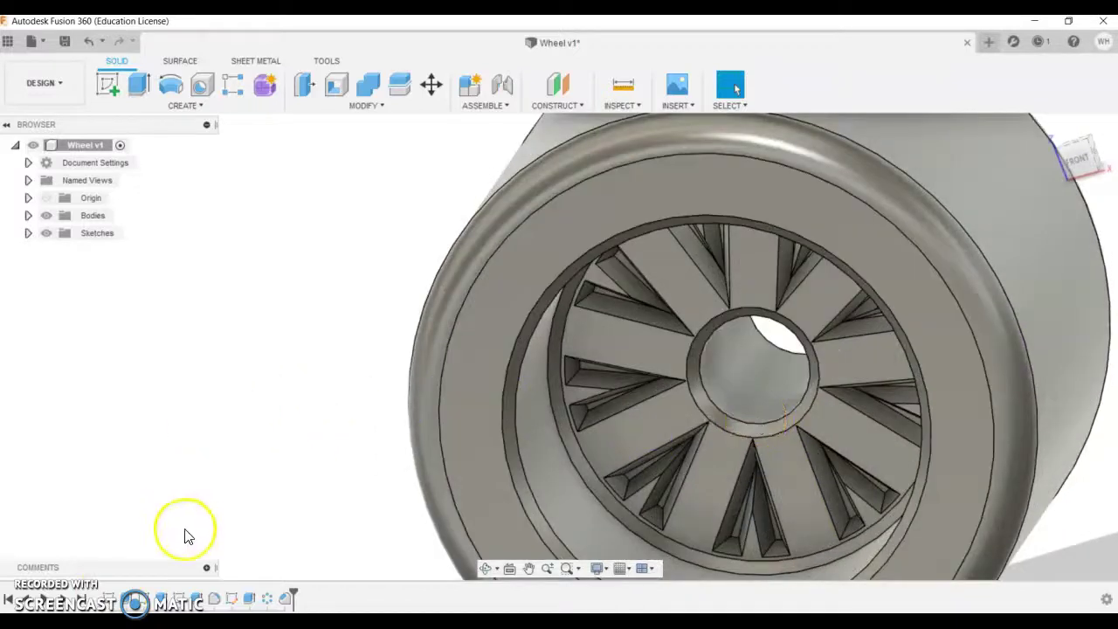